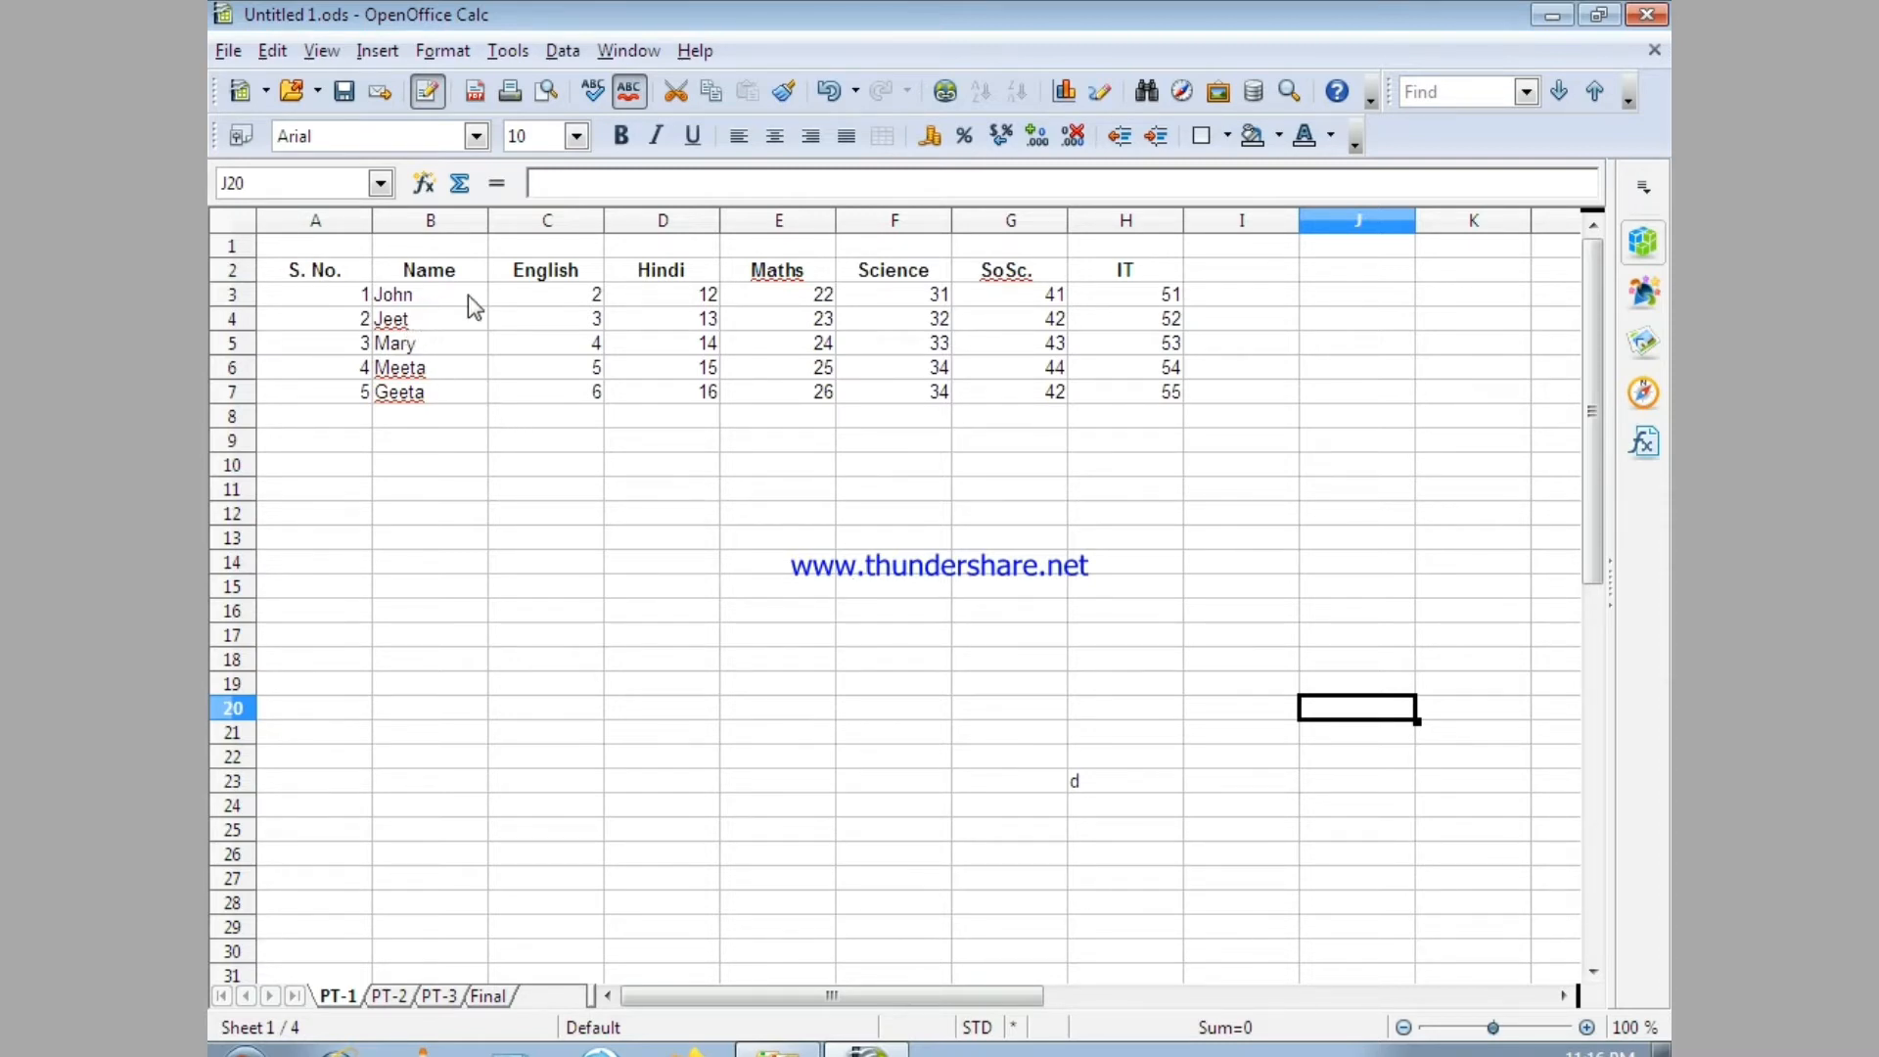
Change the English mark in cell C3 to 20.
click(579, 300)
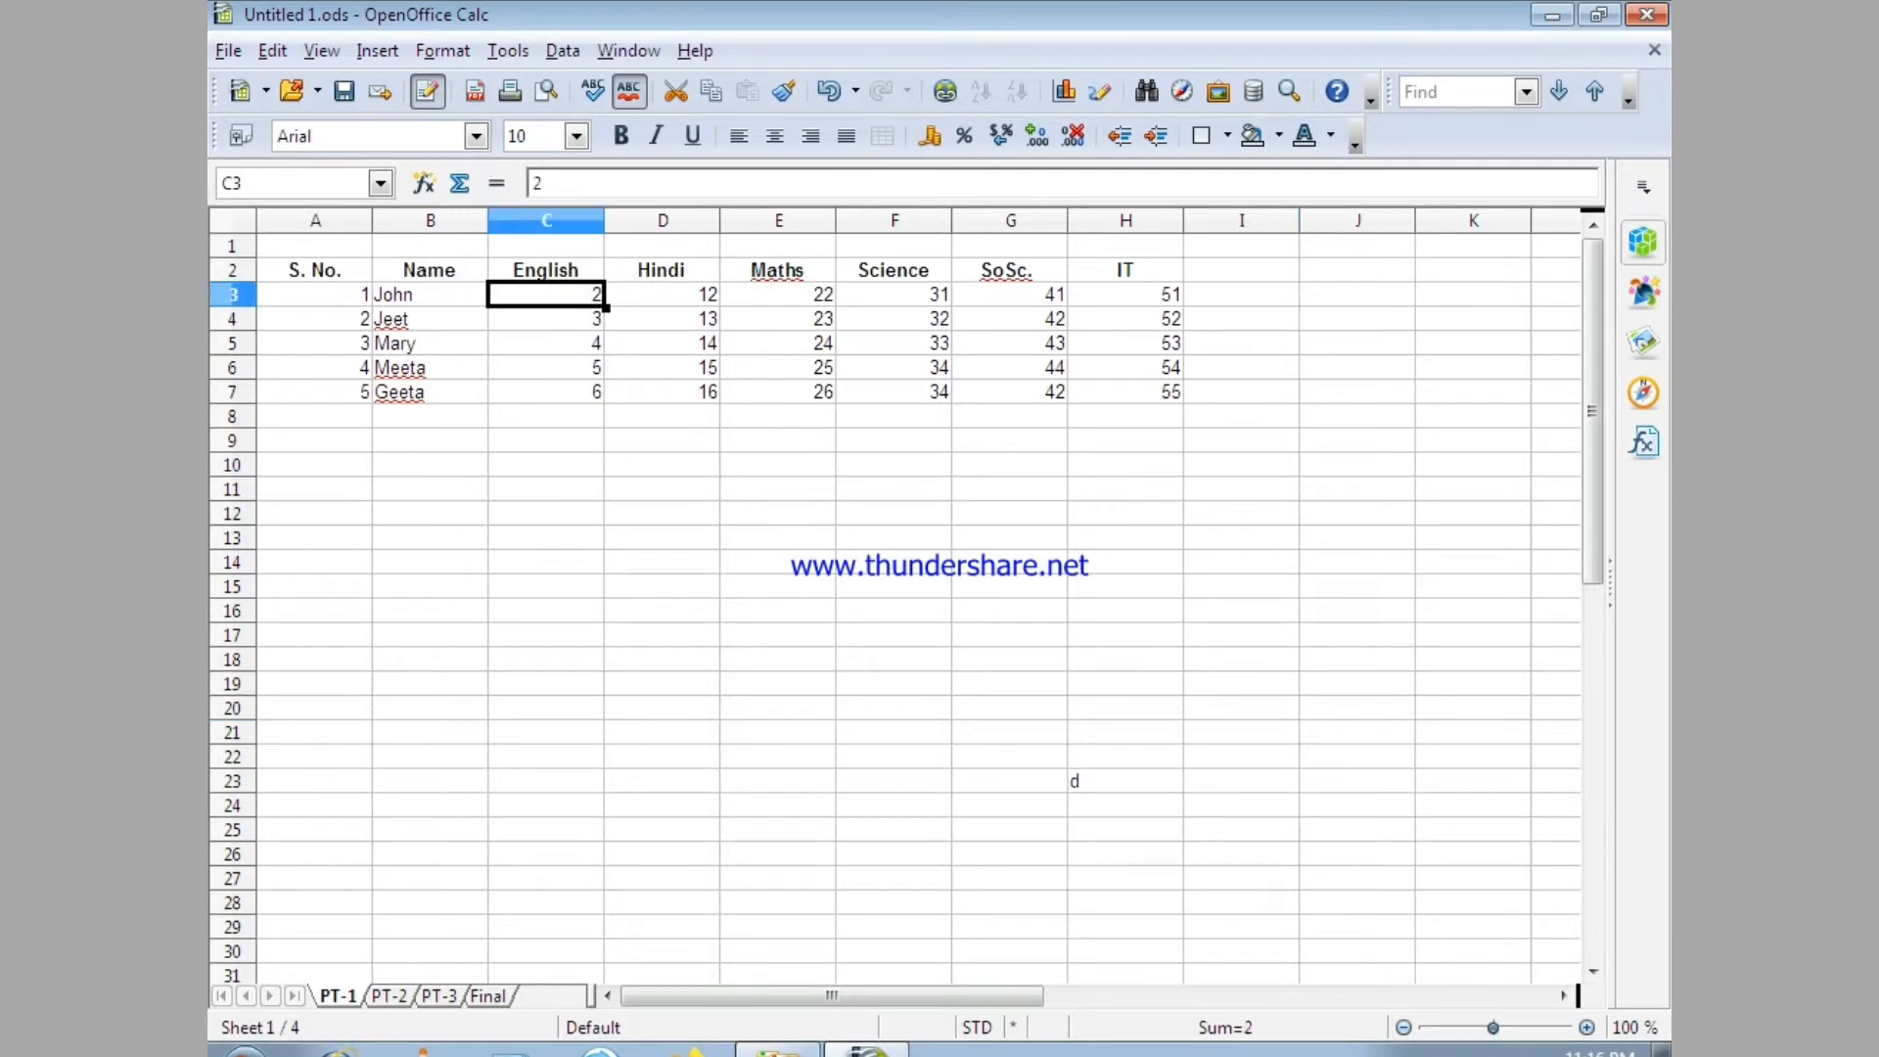
key(F2)
text(0)
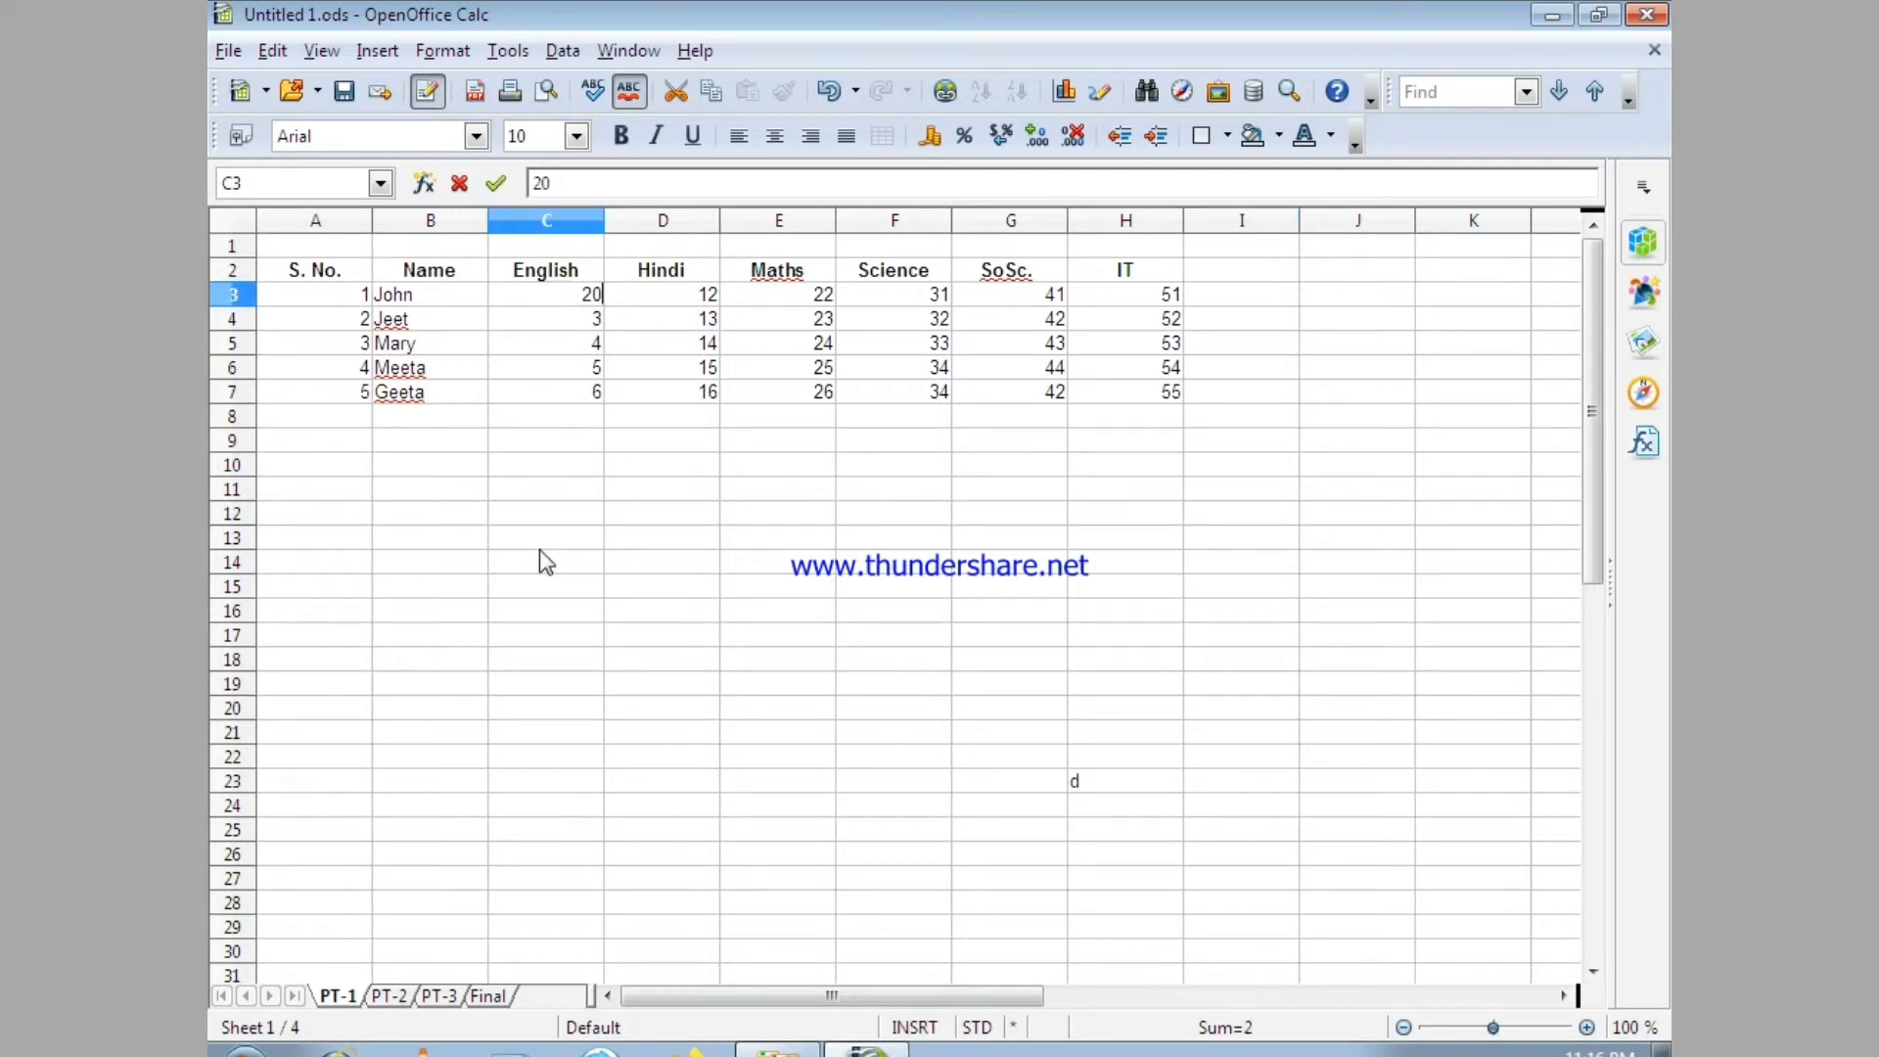
click(519, 326)
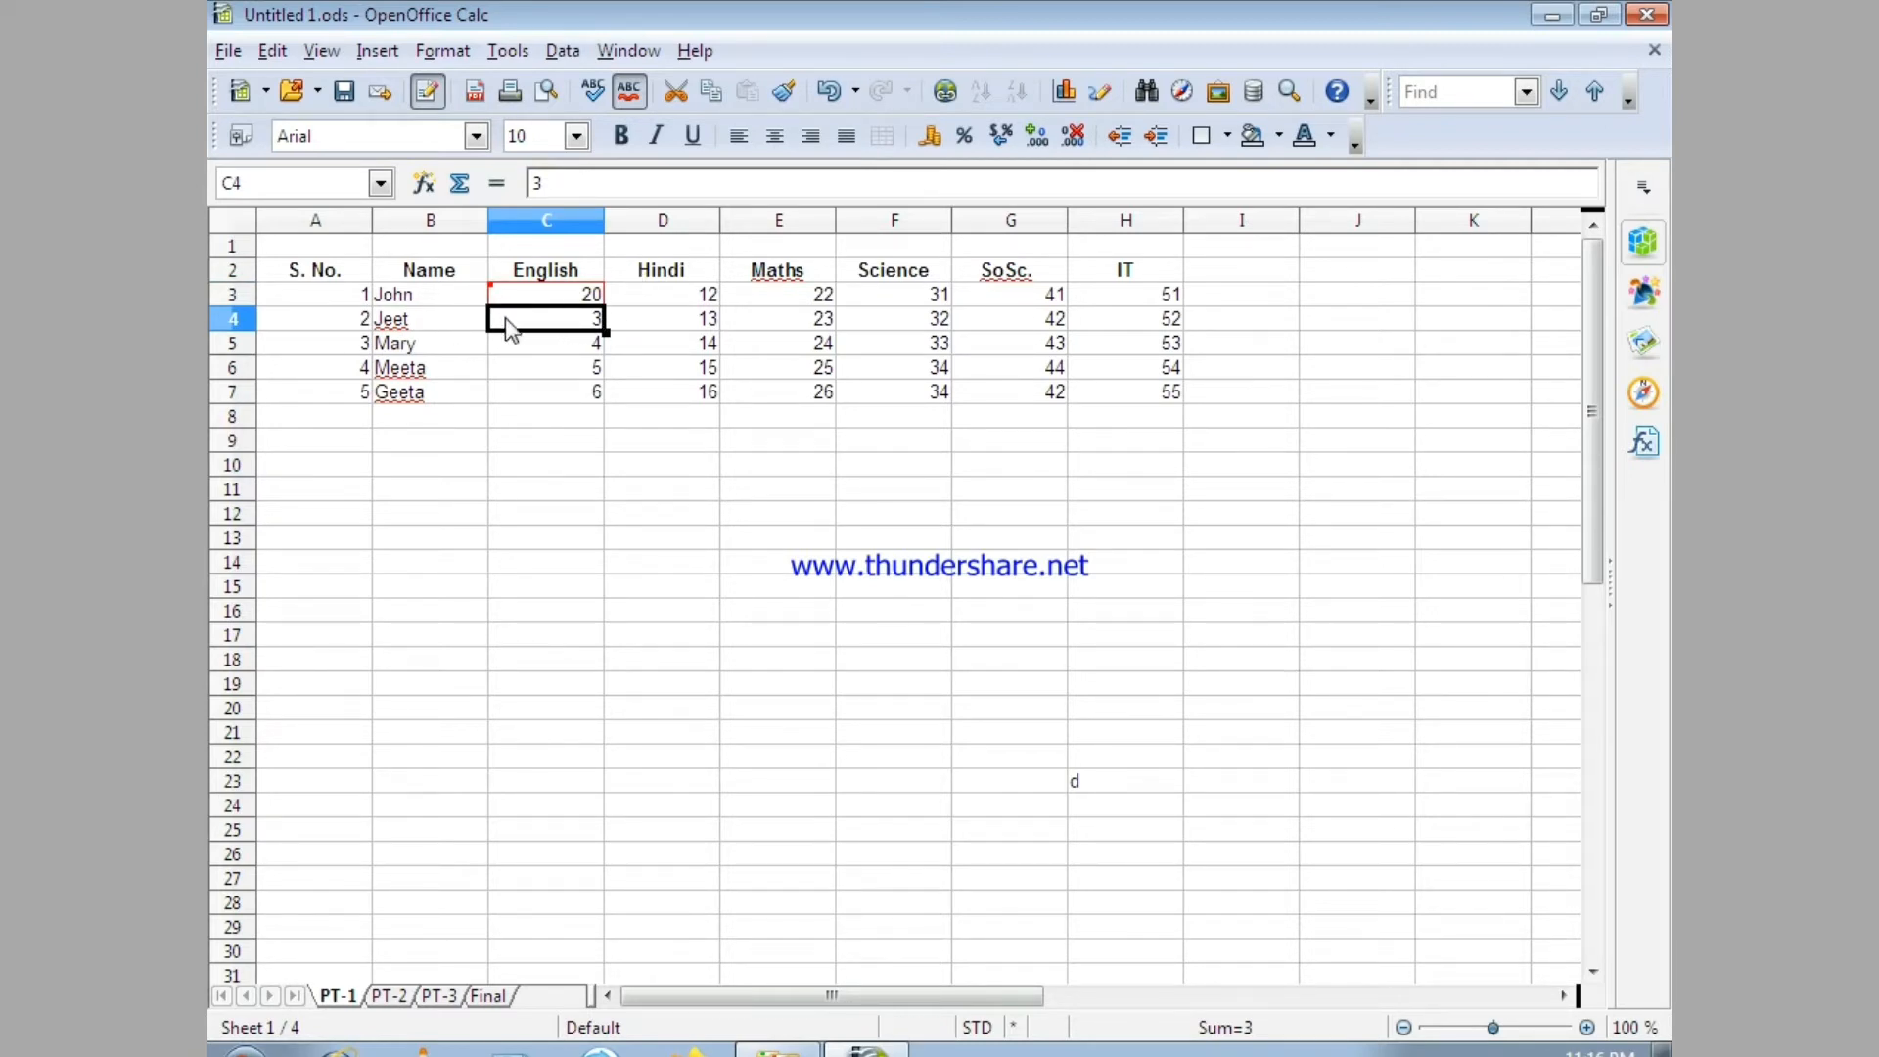
click(553, 489)
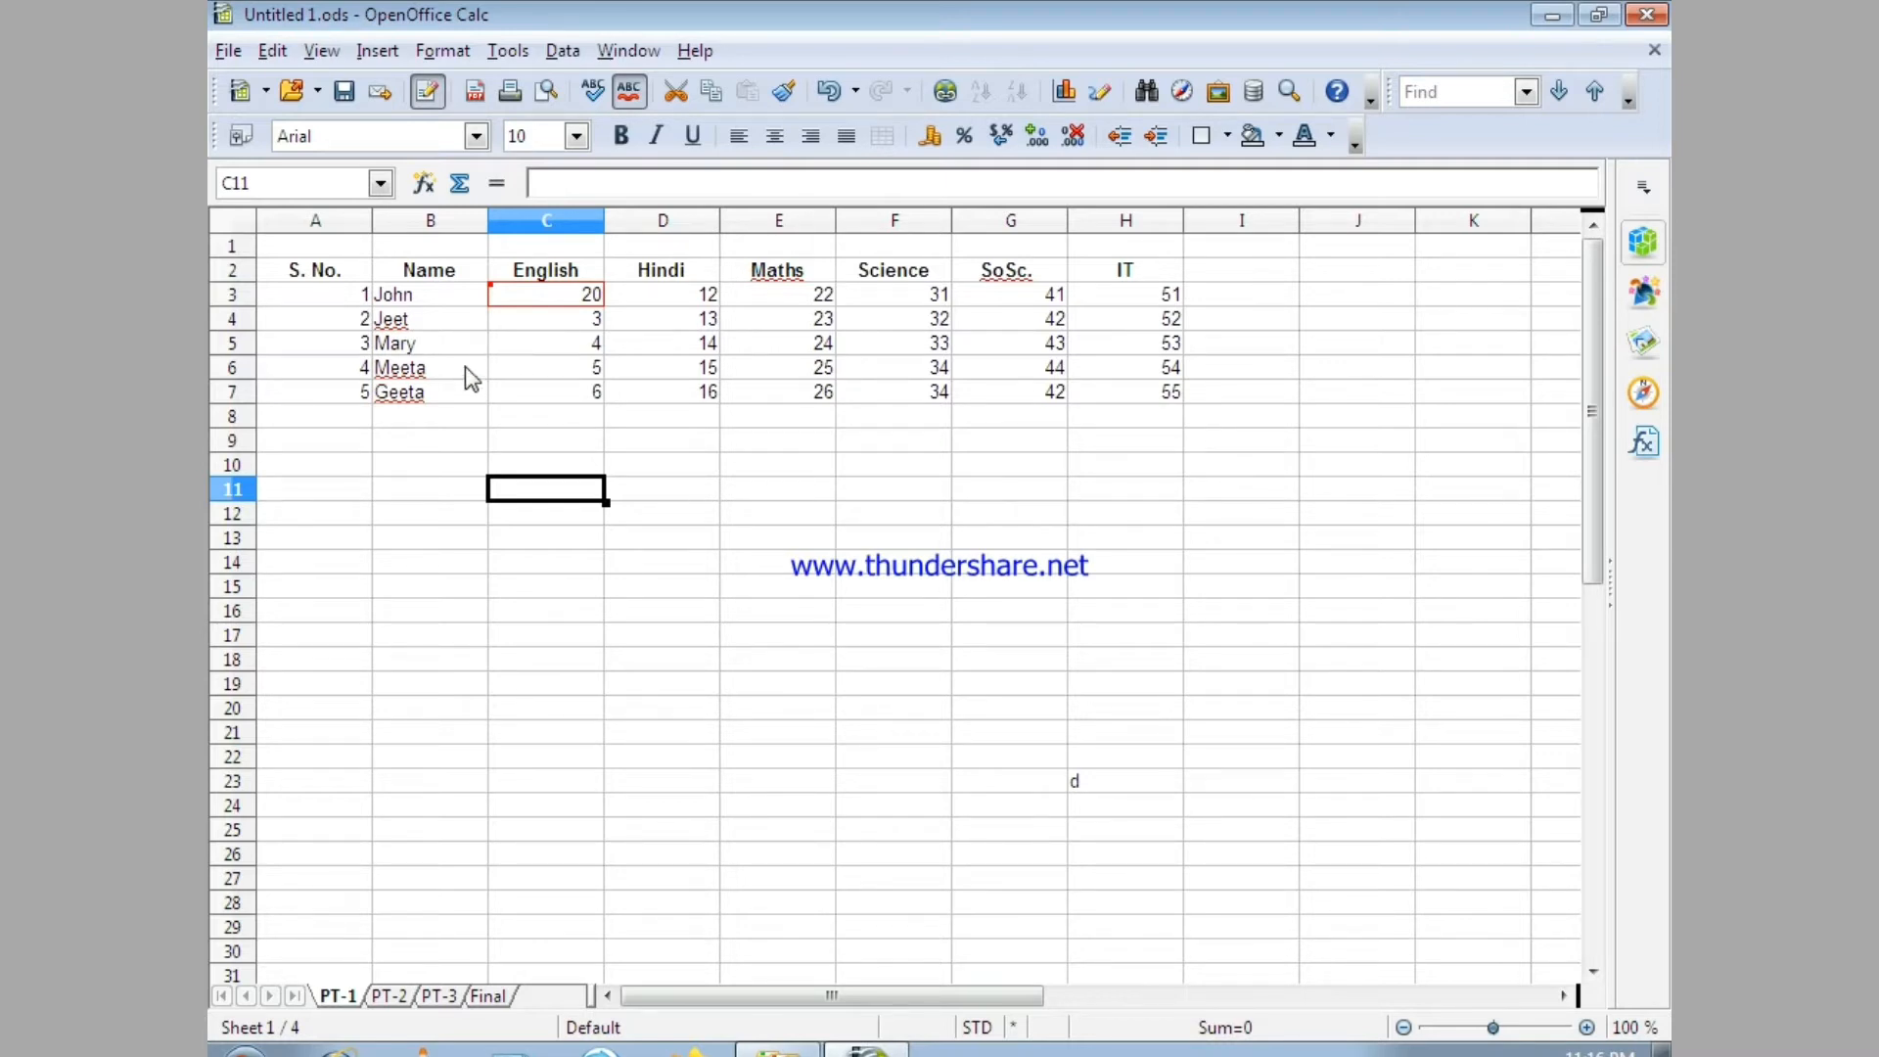
Change the English mark in cell C7 to 16.
click(529, 391)
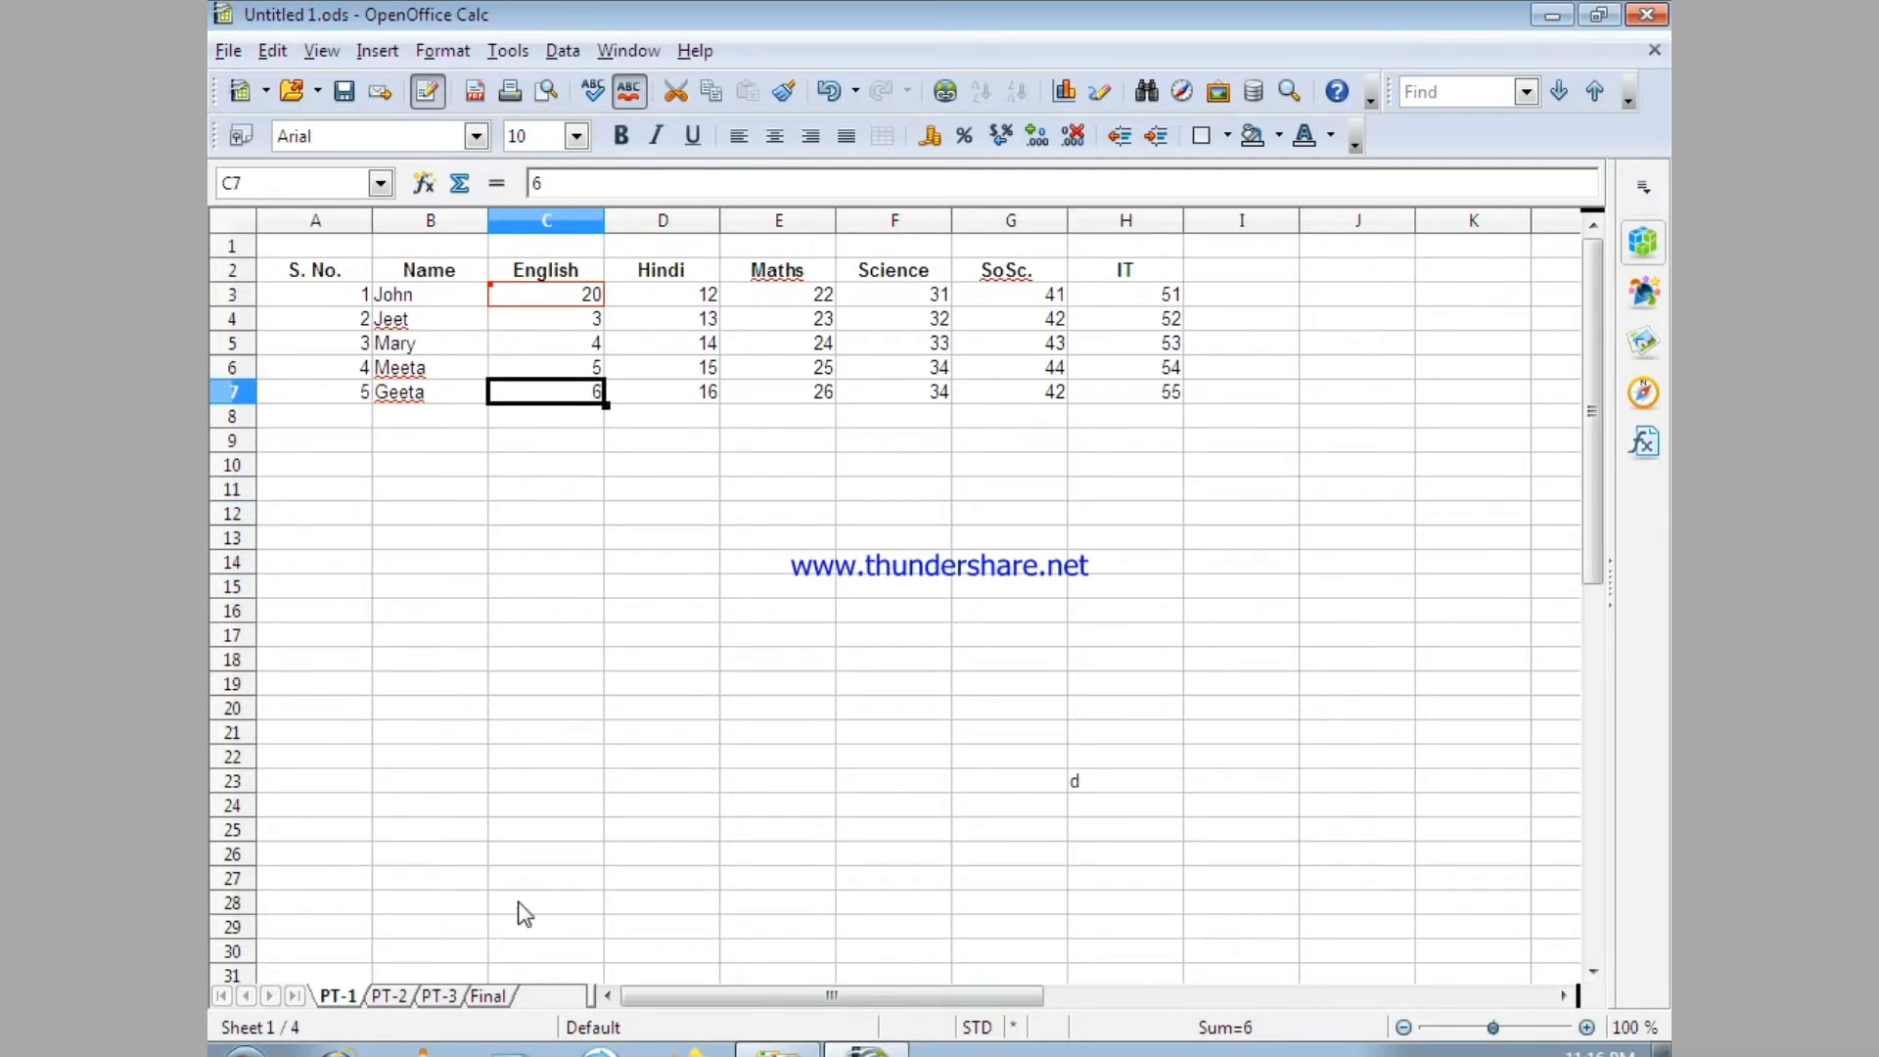
text(16)
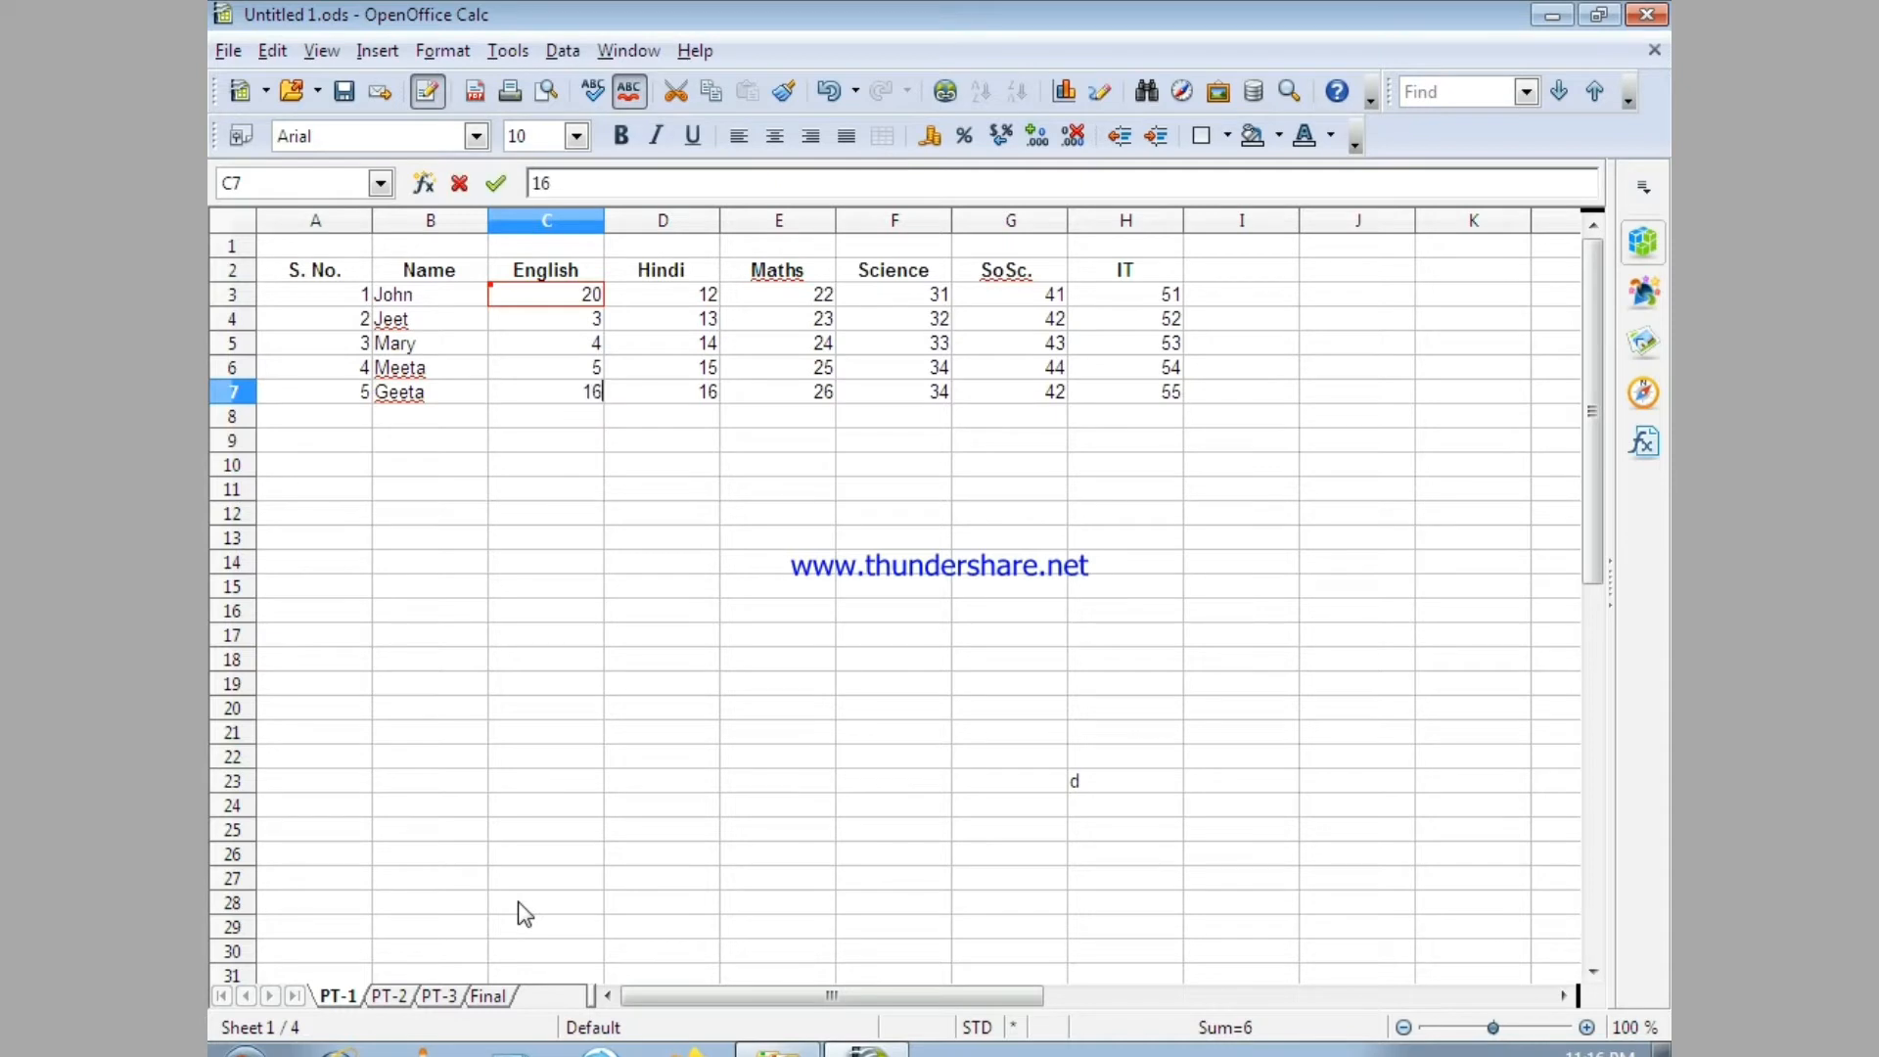
click(518, 467)
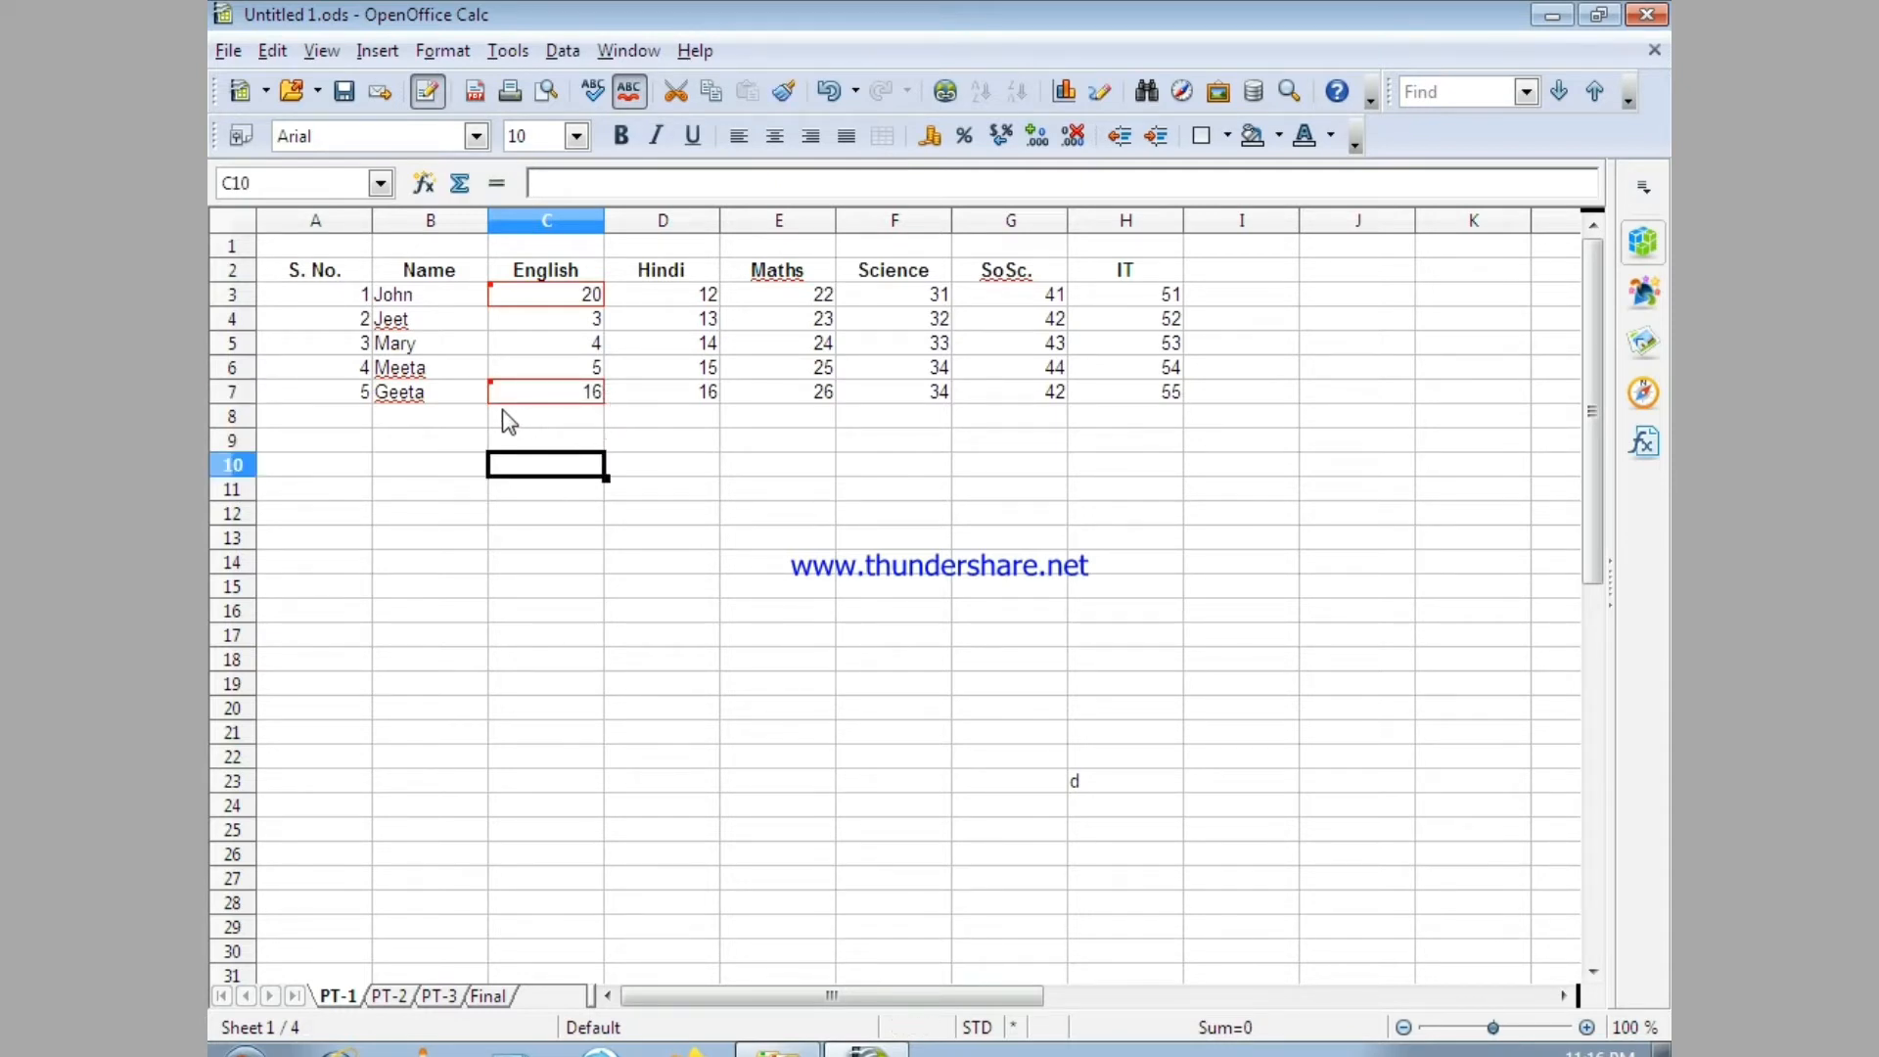
Start a new student record in row 8 with serial number 6 and the student's name.
click(342, 421)
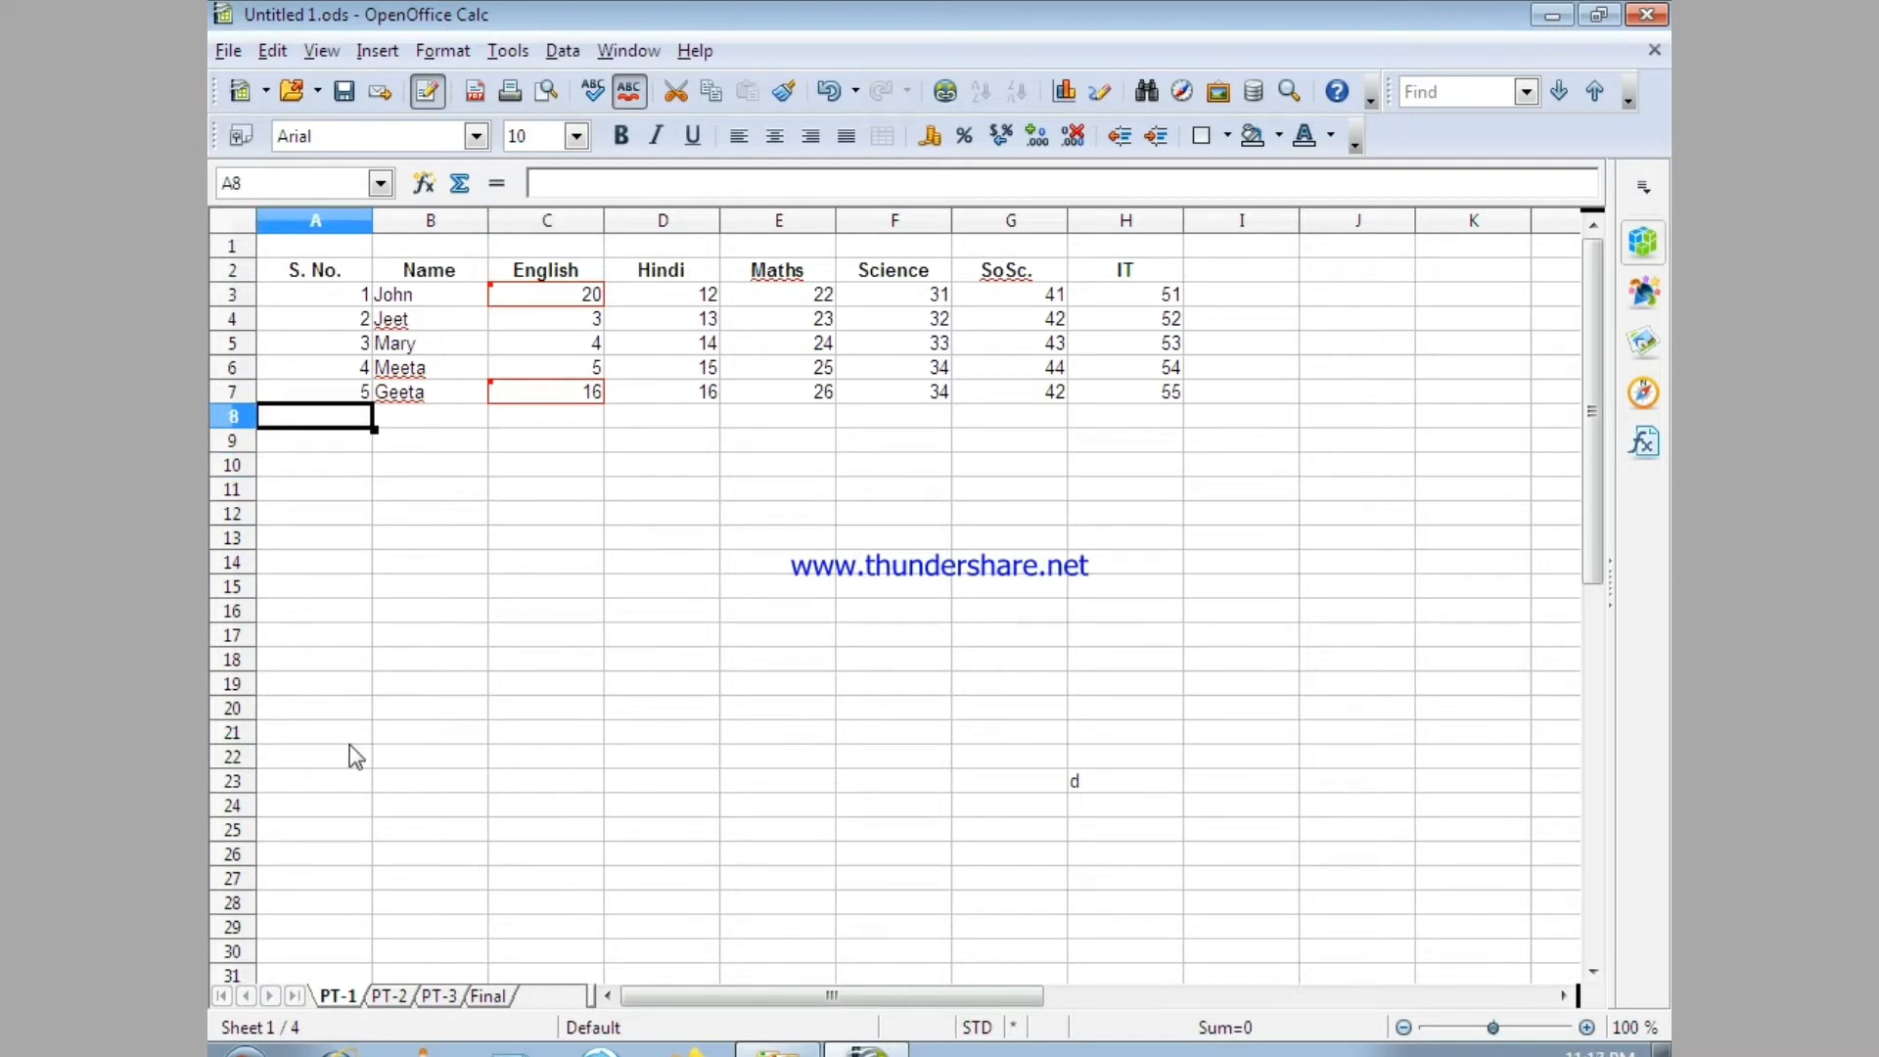
text(6)
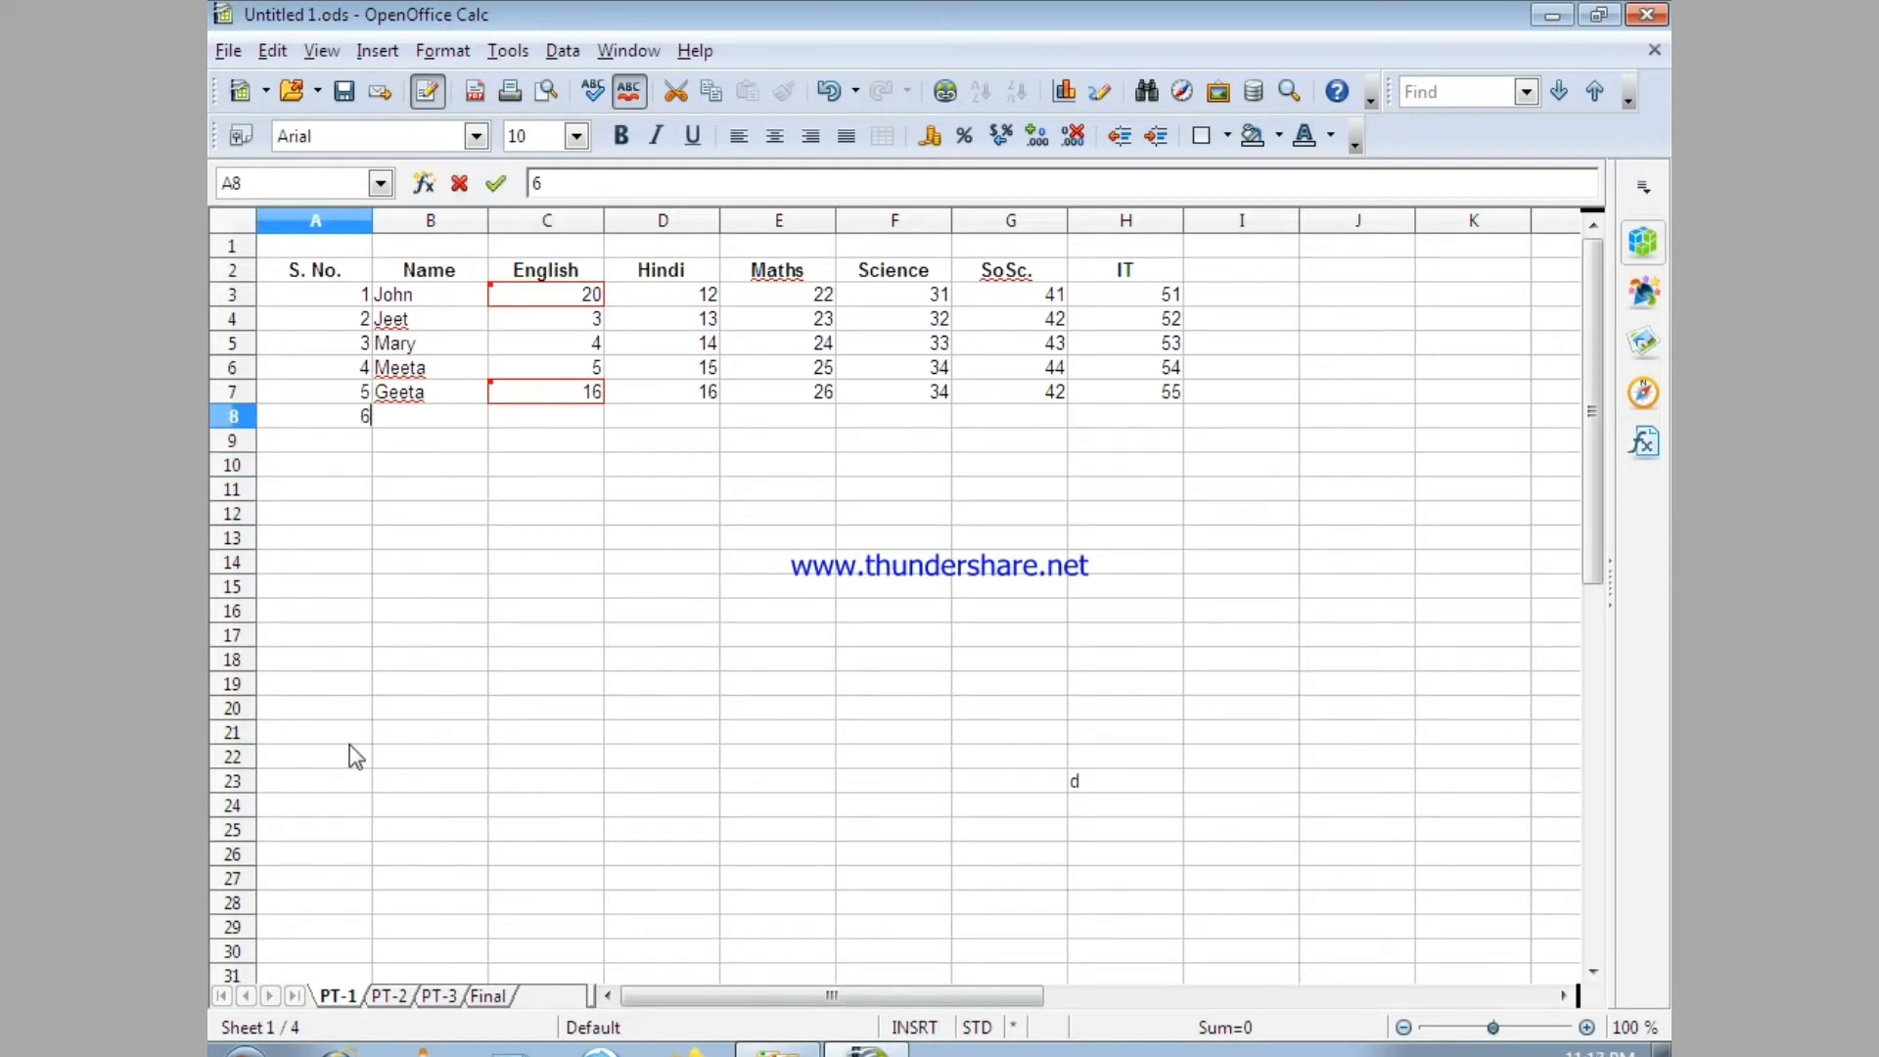
click(407, 396)
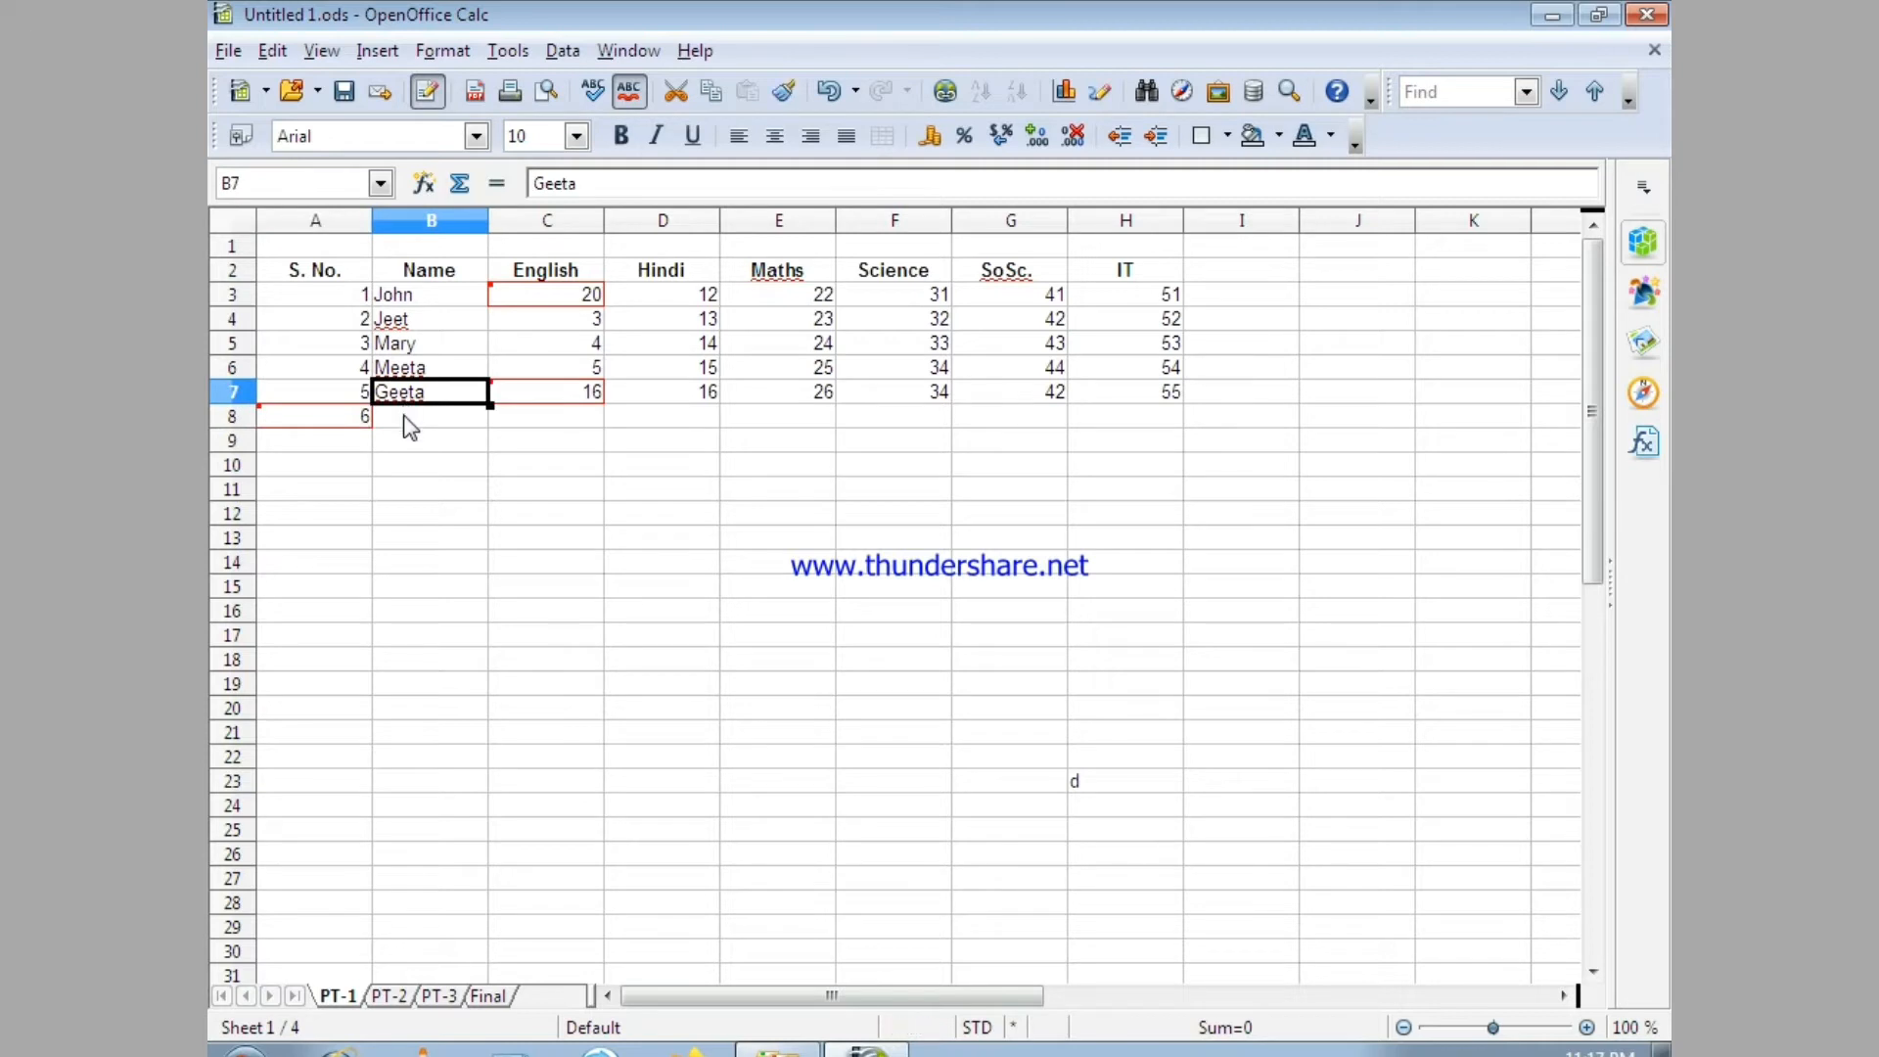
click(405, 419)
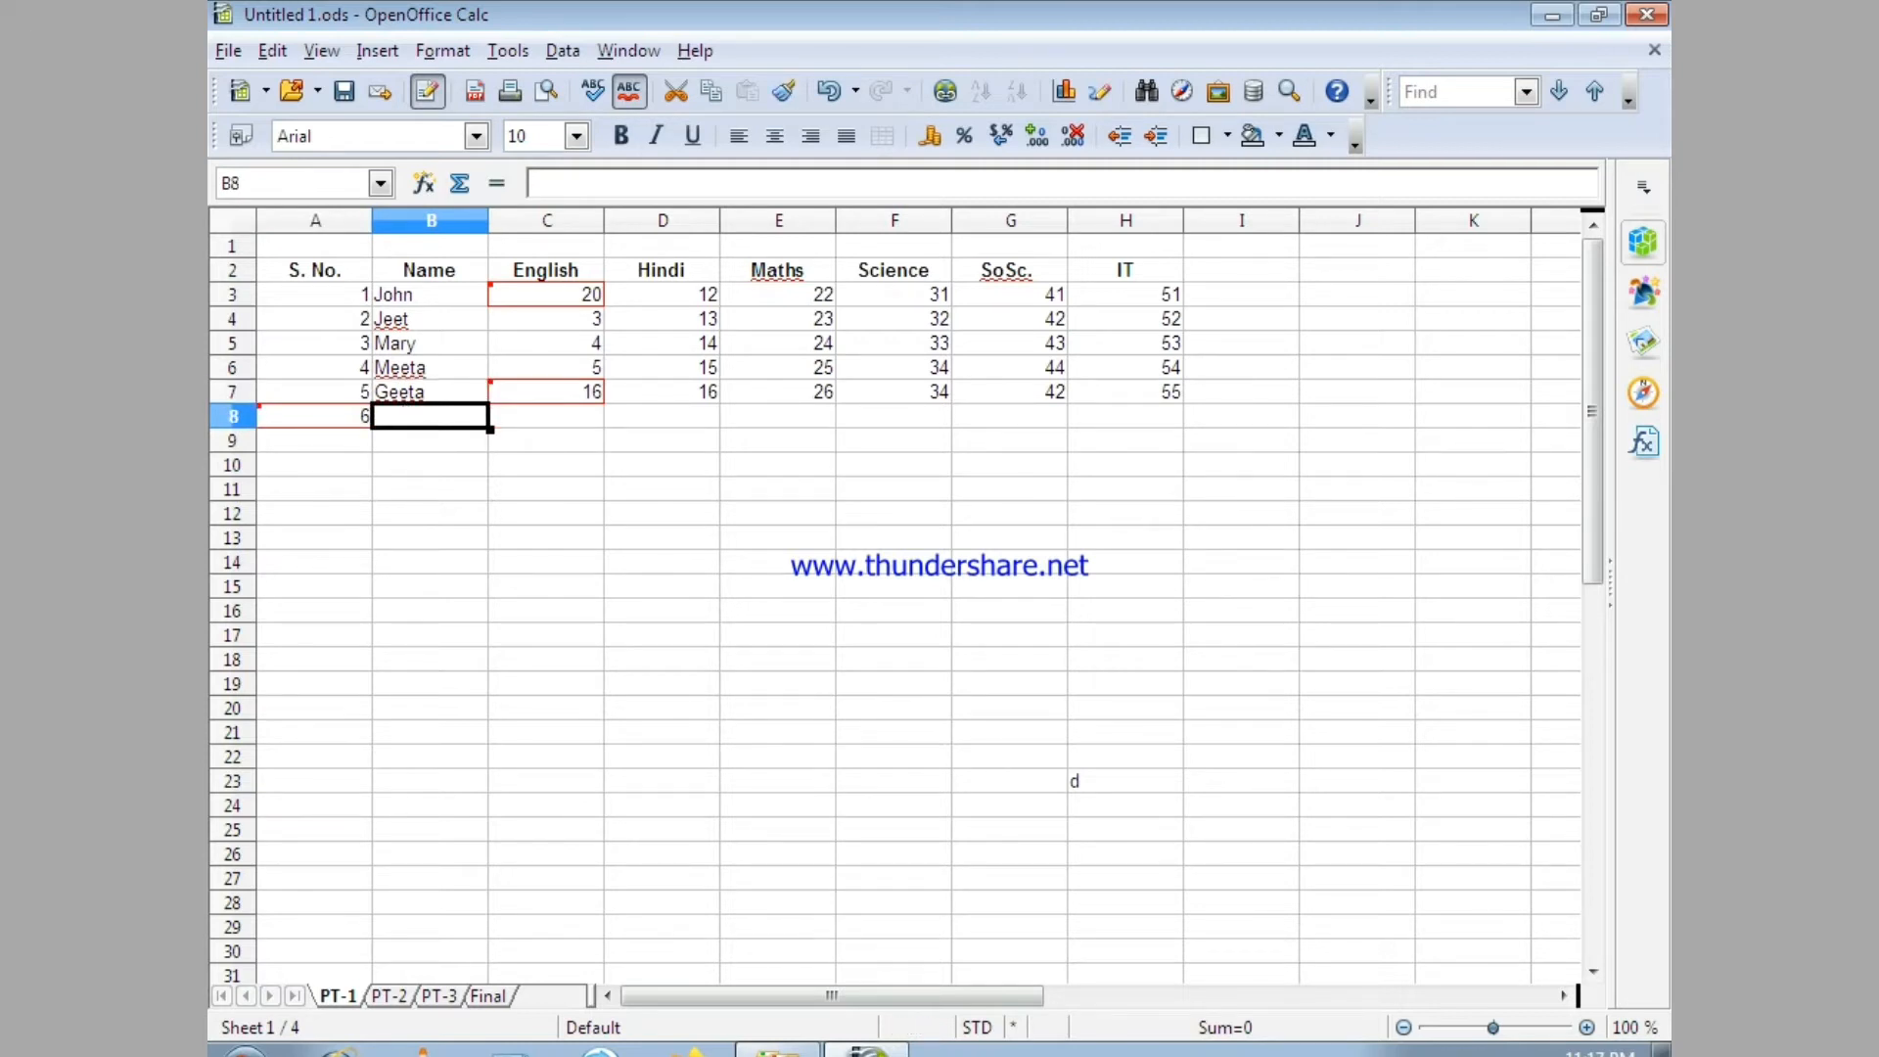
text(Raj)
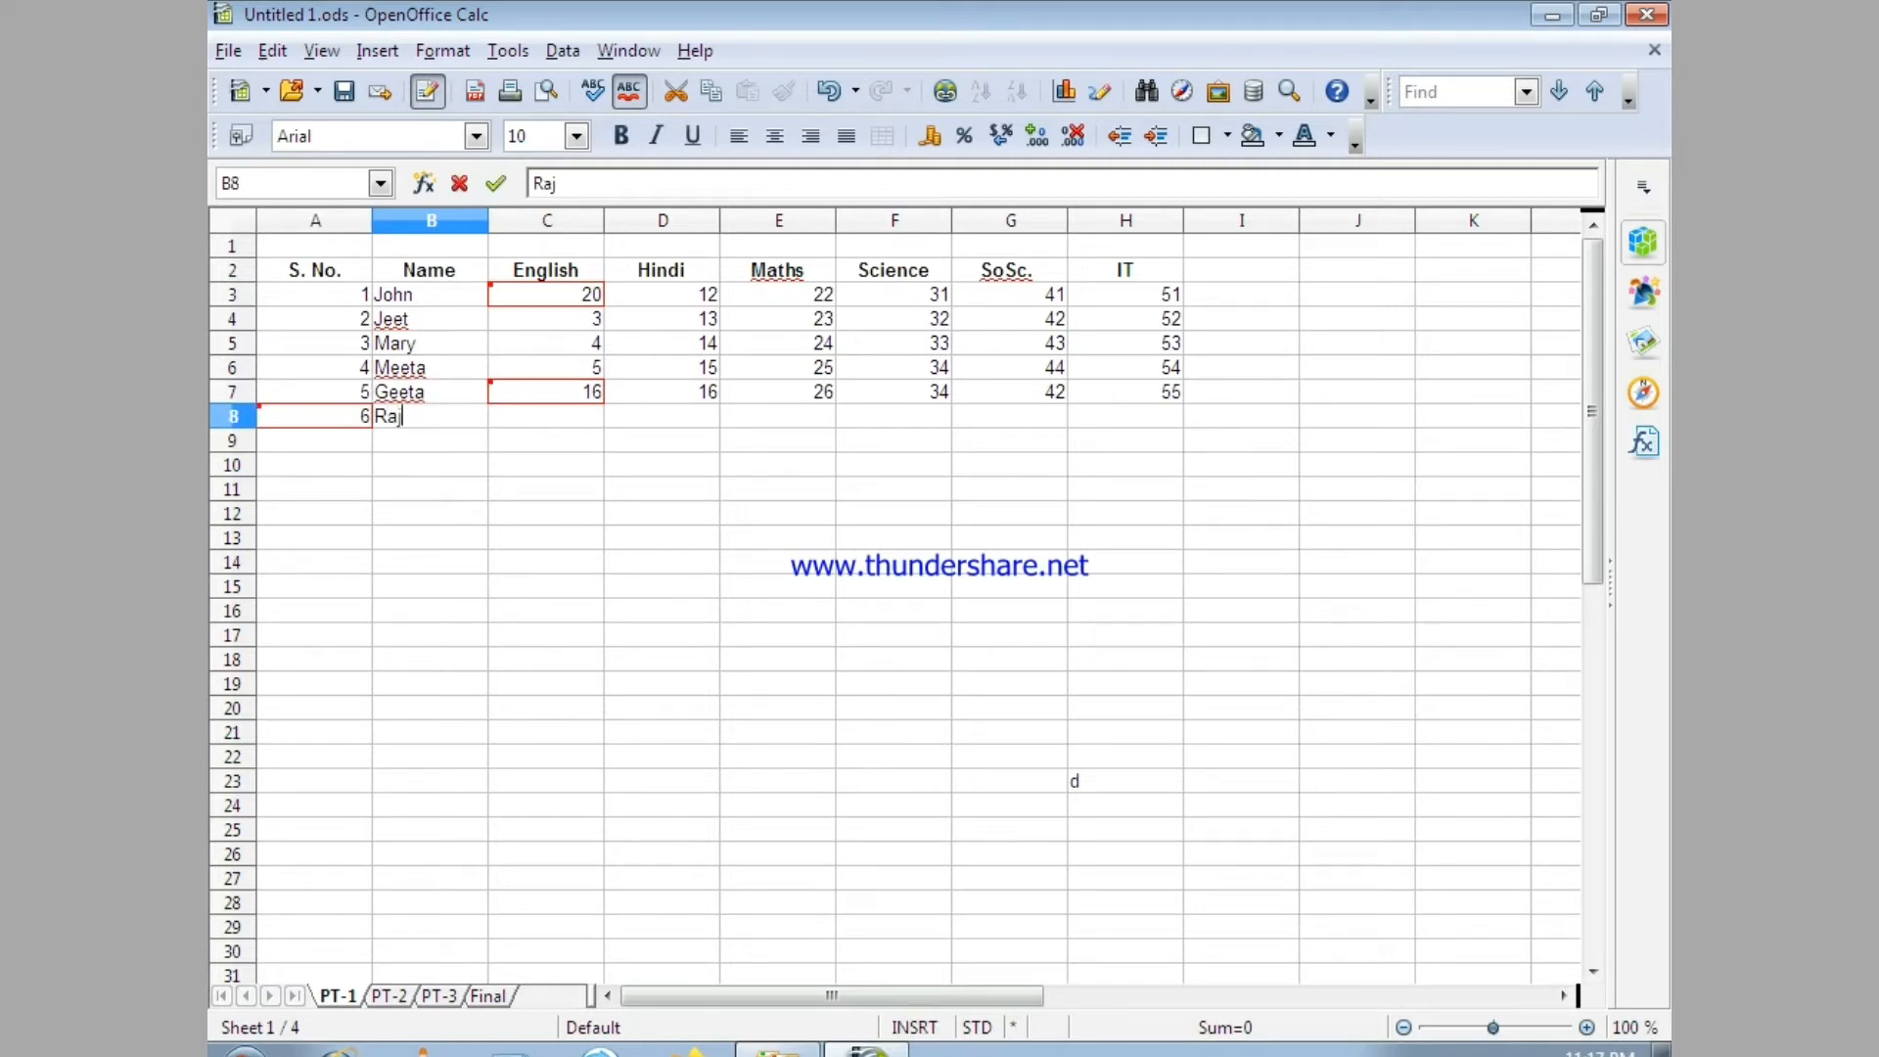
text(a)
Fill in the new student's marks in row 8: English 18, Hindi 33 and Maths 35.
click(577, 419)
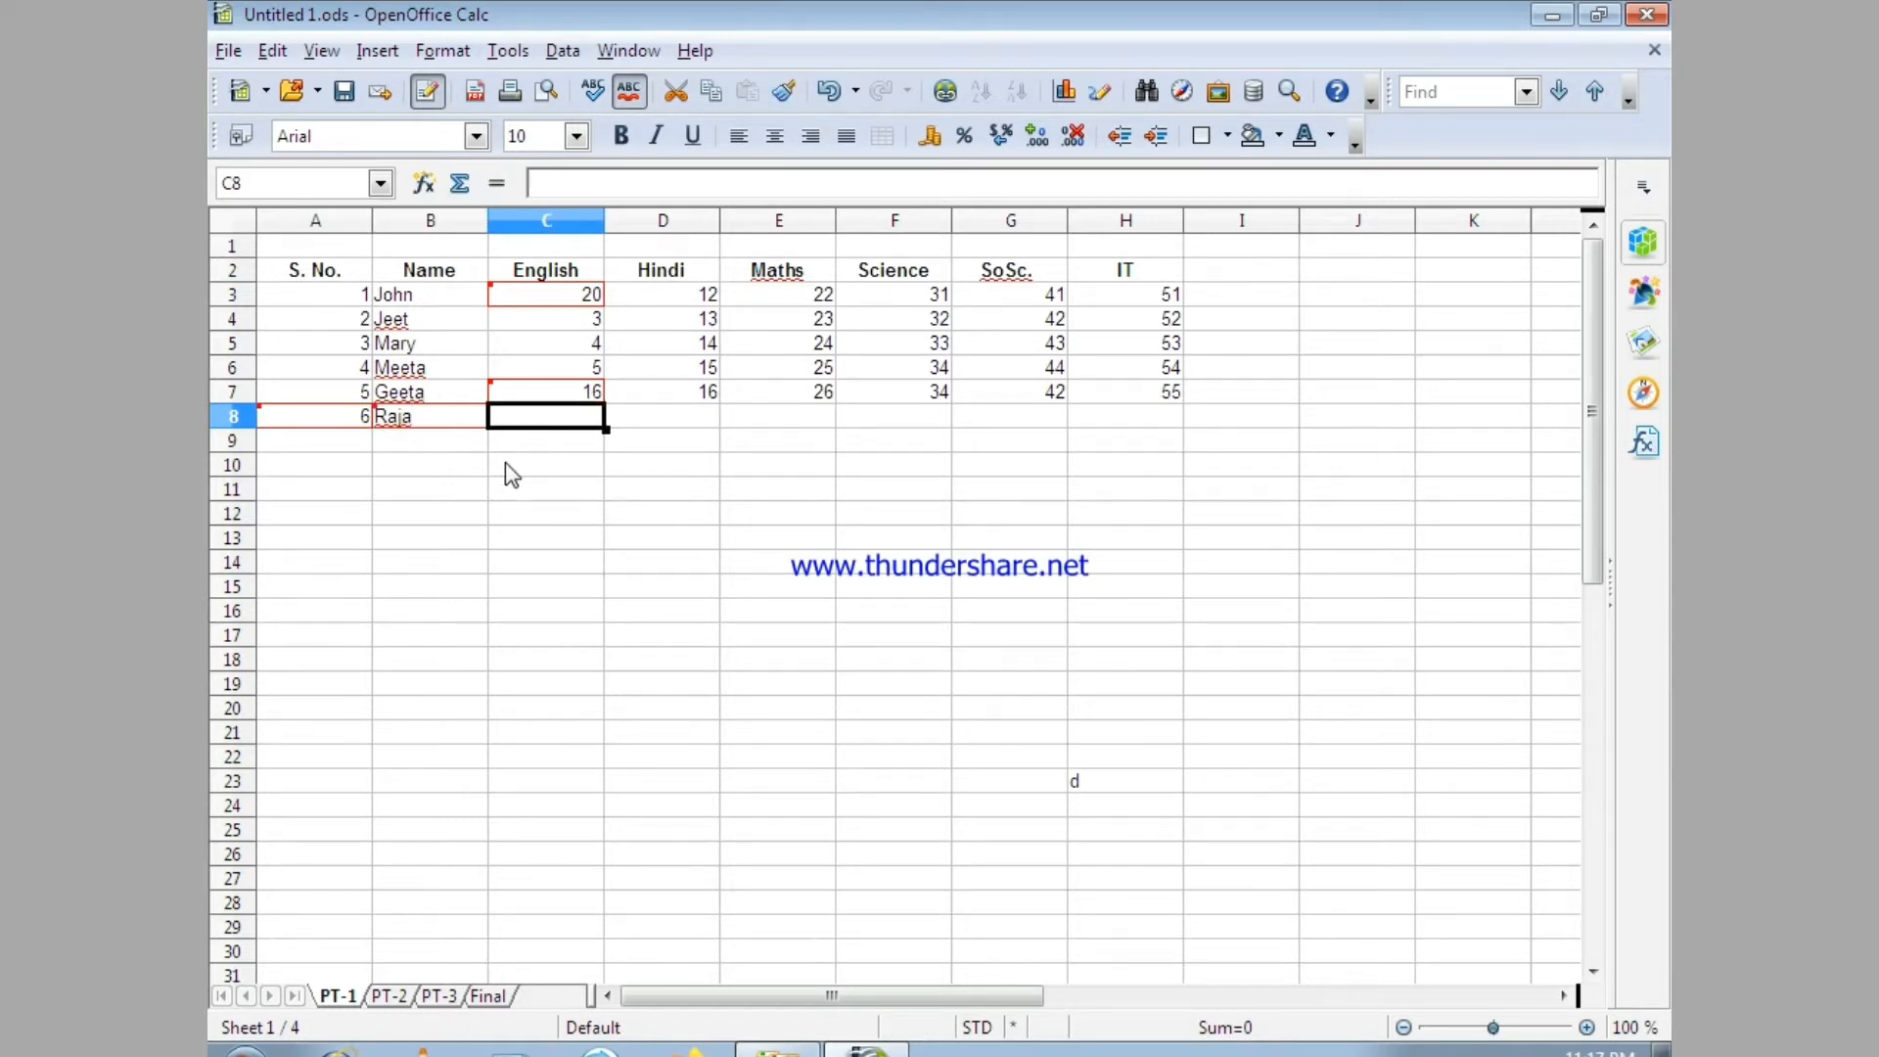
text(18)
click(707, 438)
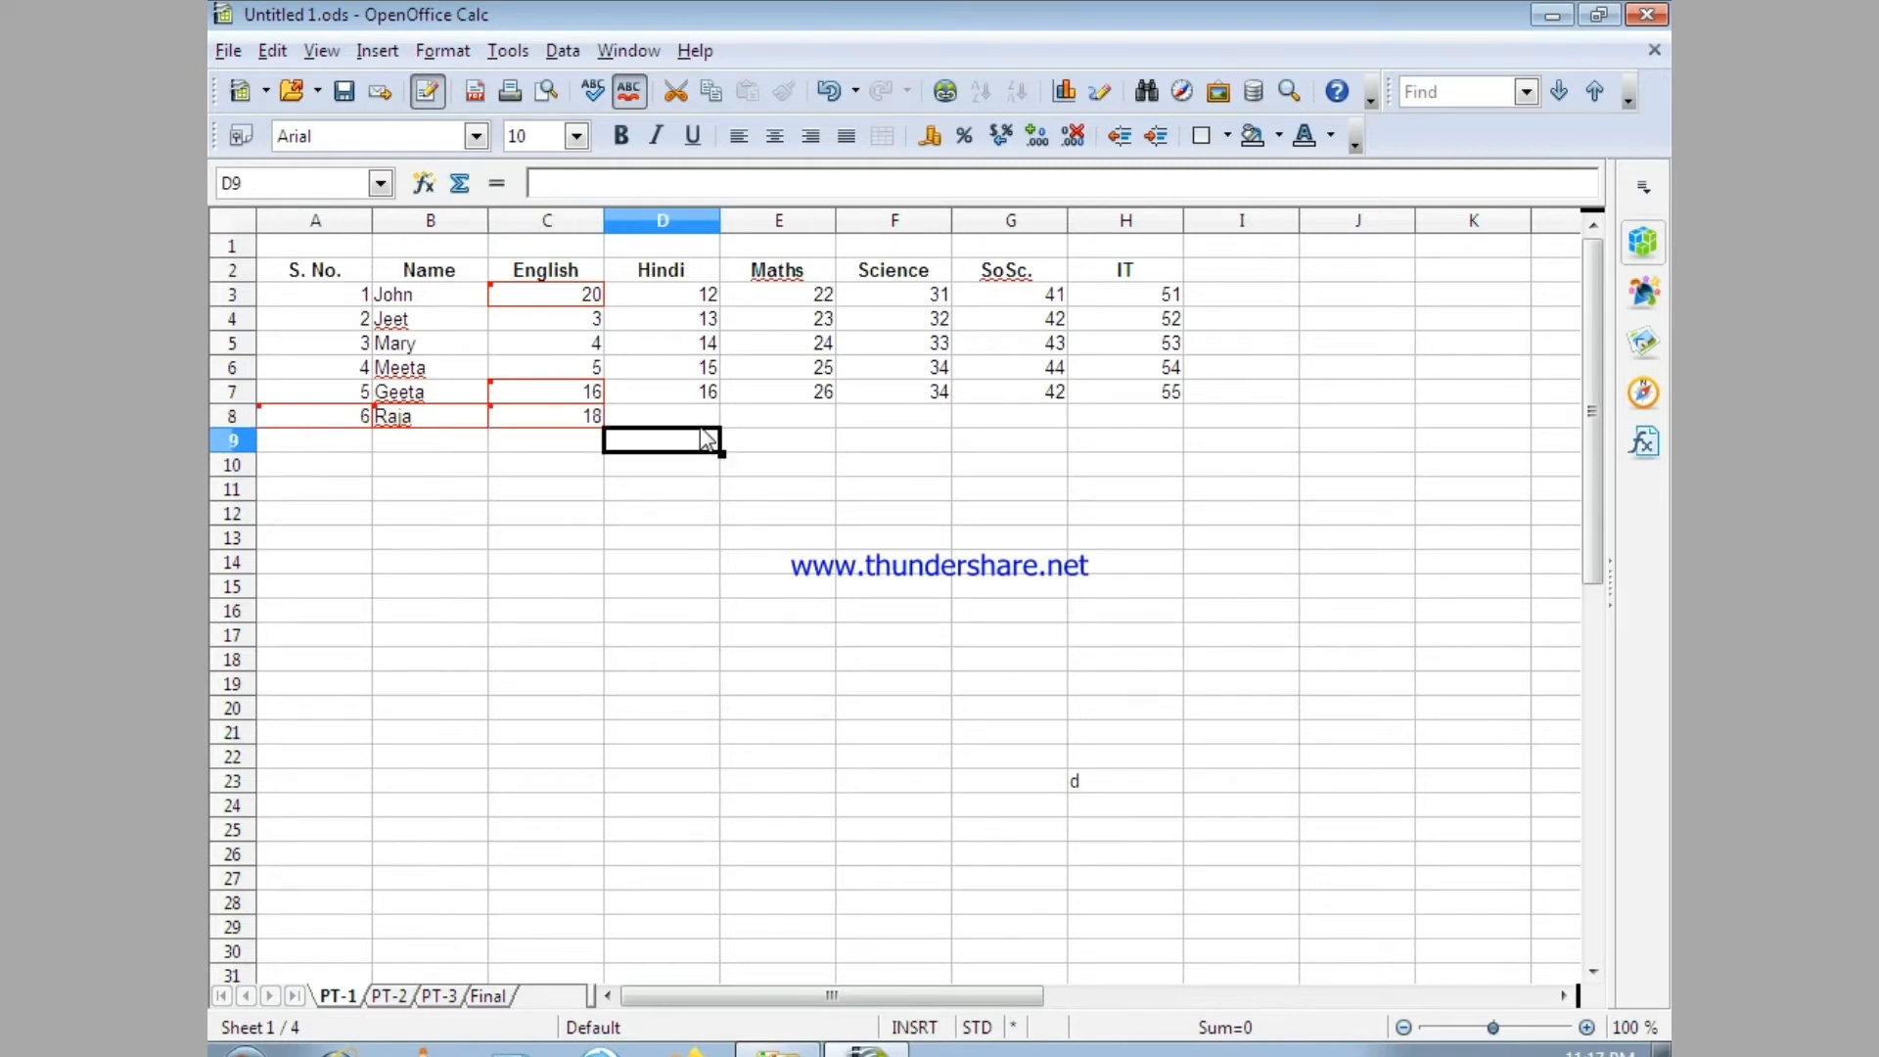
click(703, 416)
text(33)
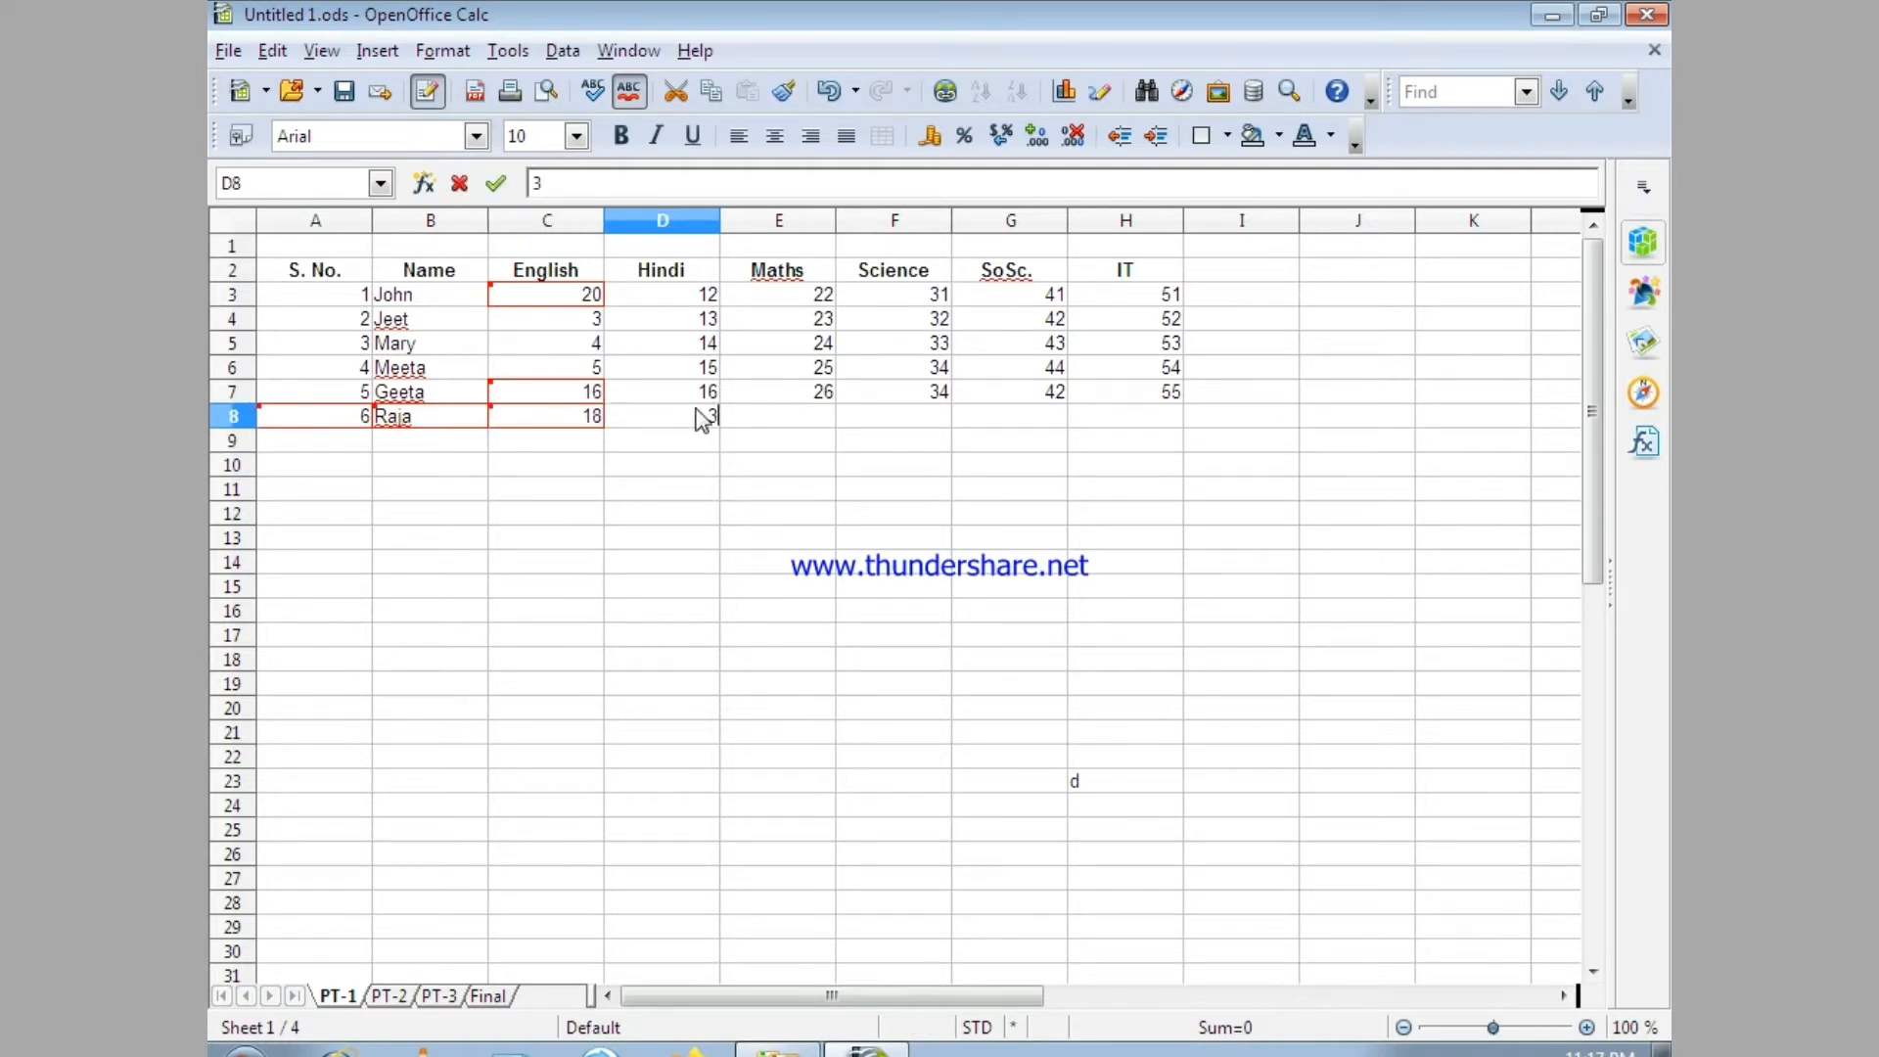
click(778, 419)
text(35)
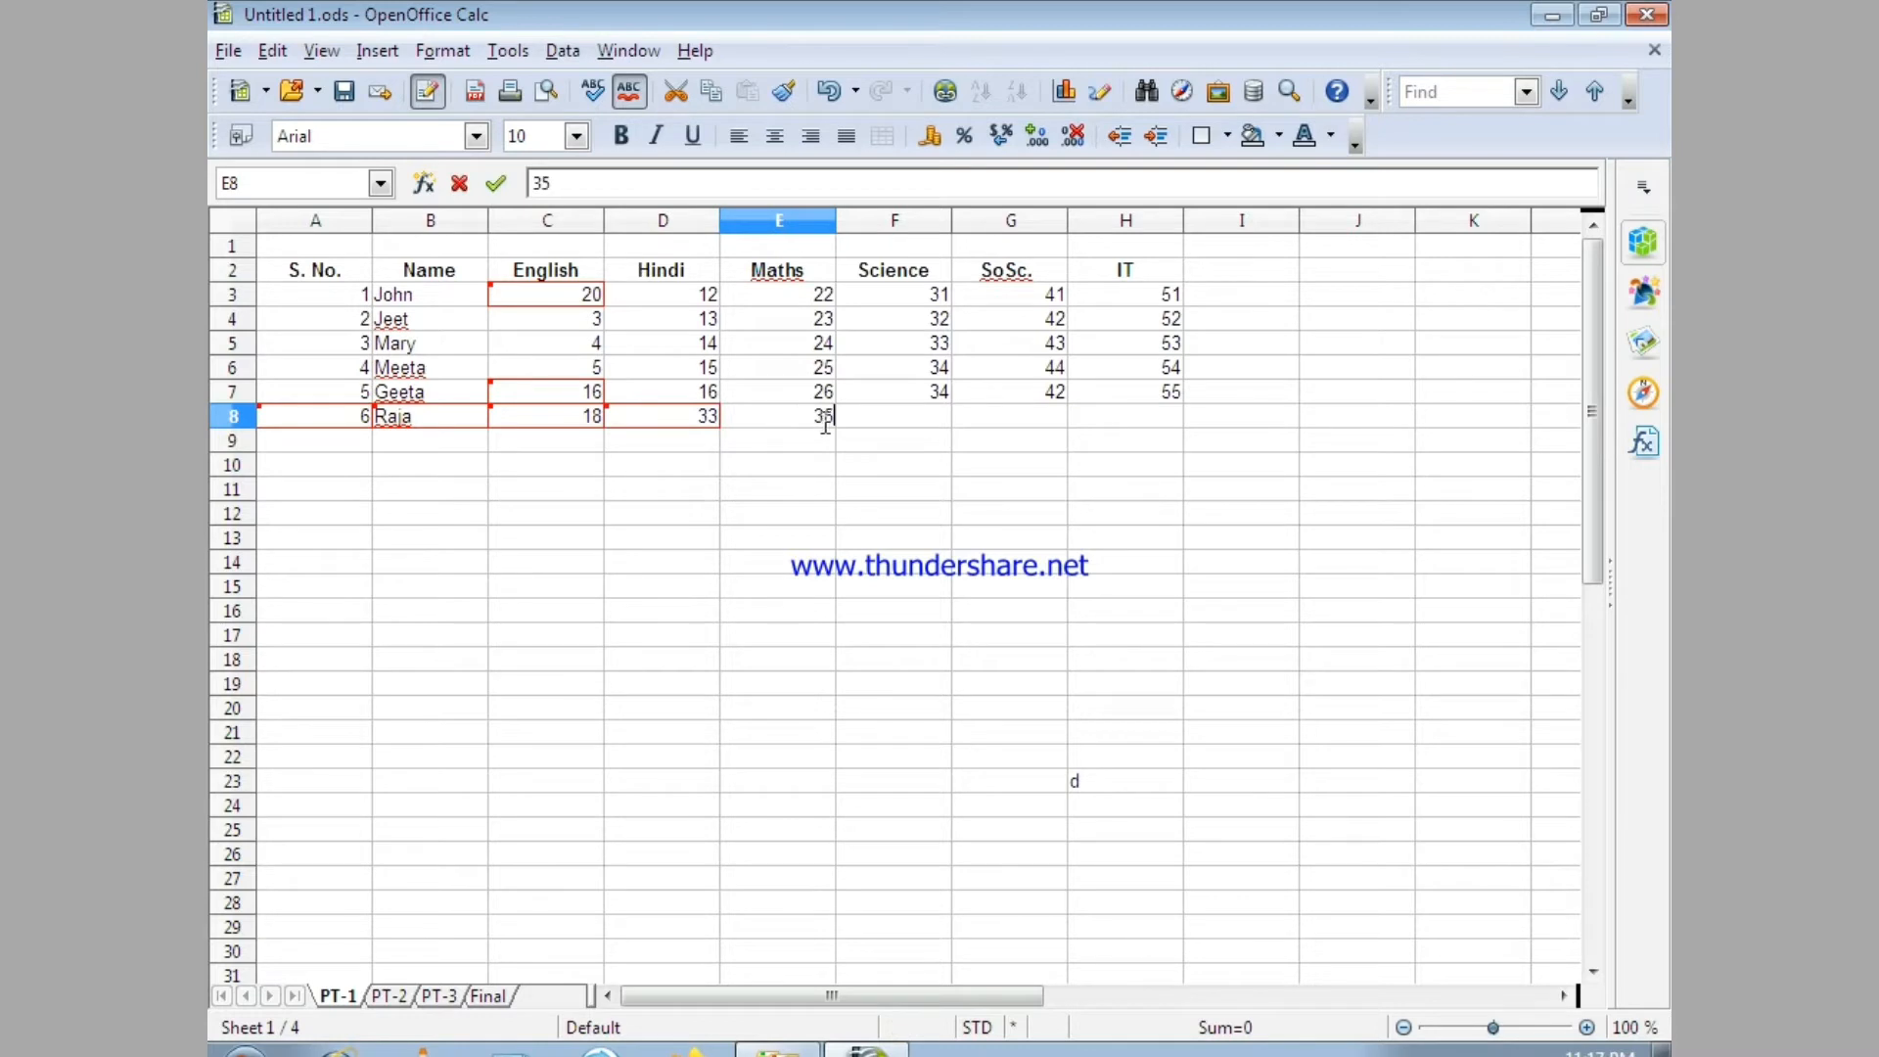
Complete the row 8 marks with Science 33, SoSc. 43 and IT 43.
click(912, 420)
text(33)
click(1012, 434)
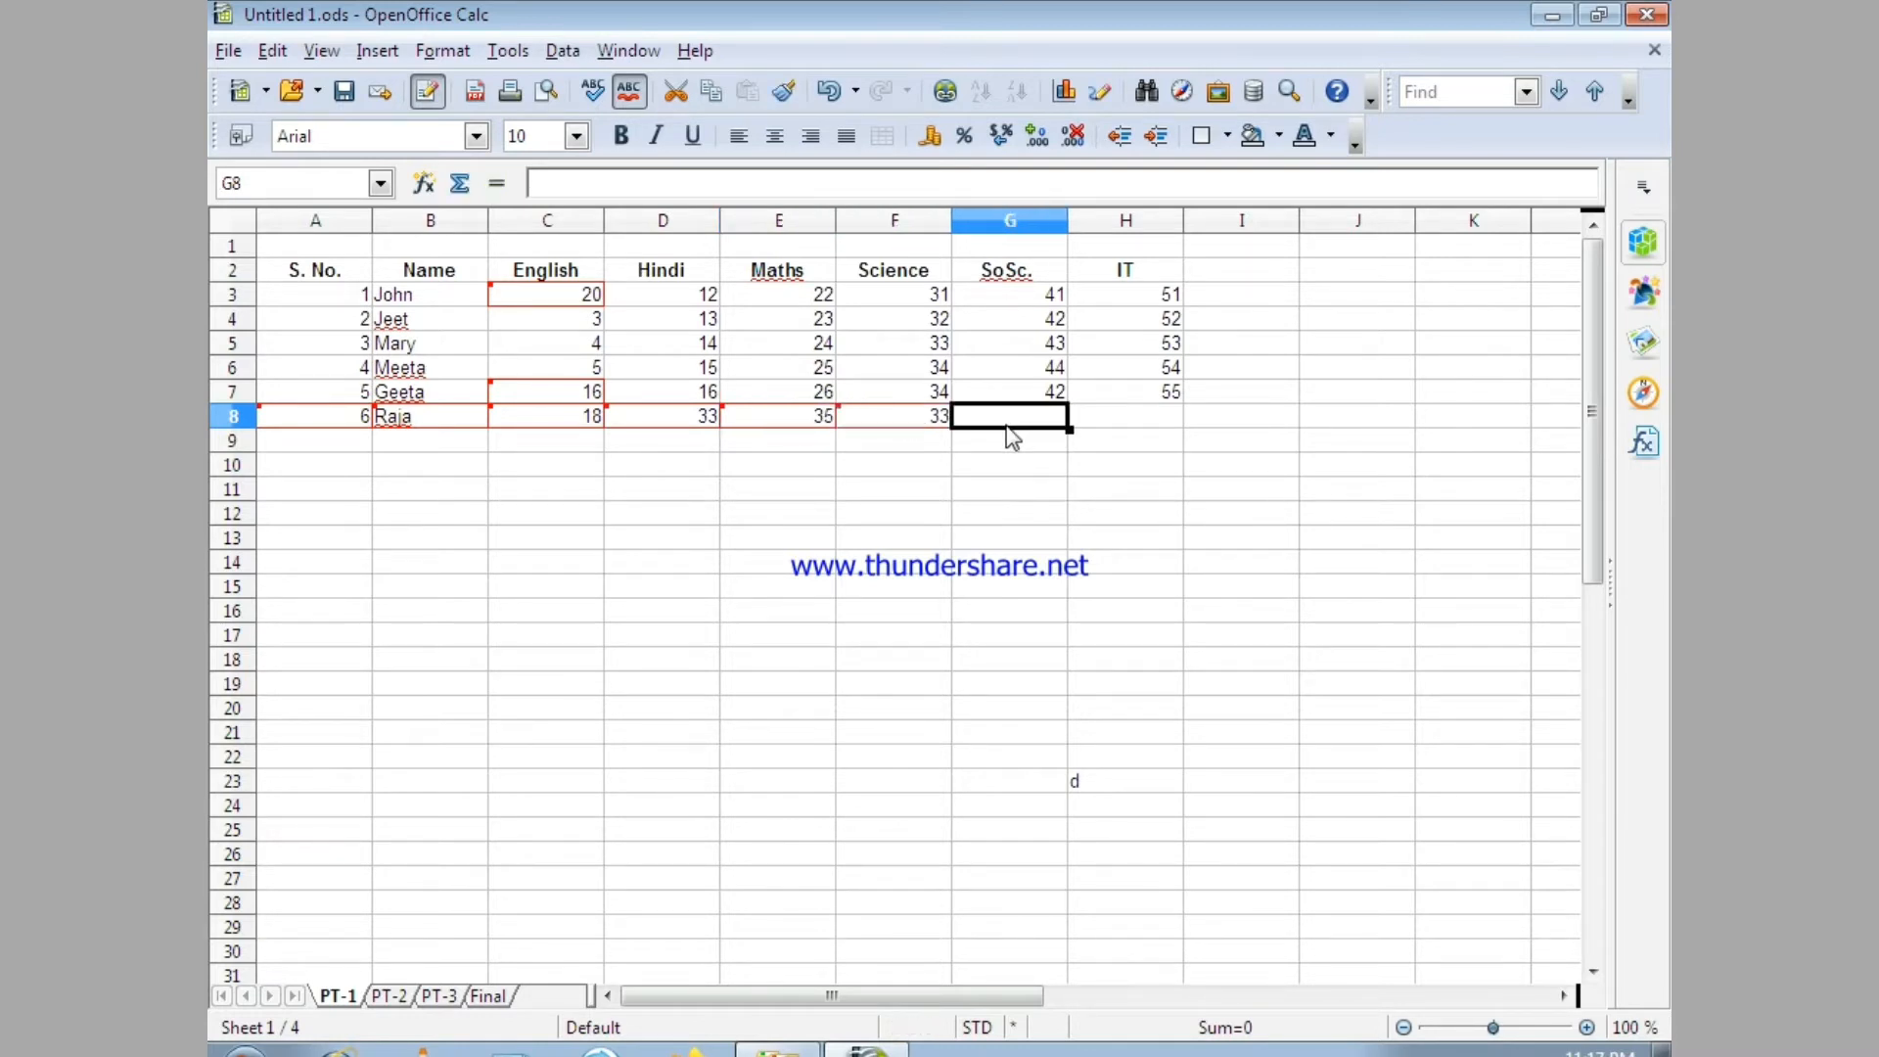
text(43)
click(1136, 431)
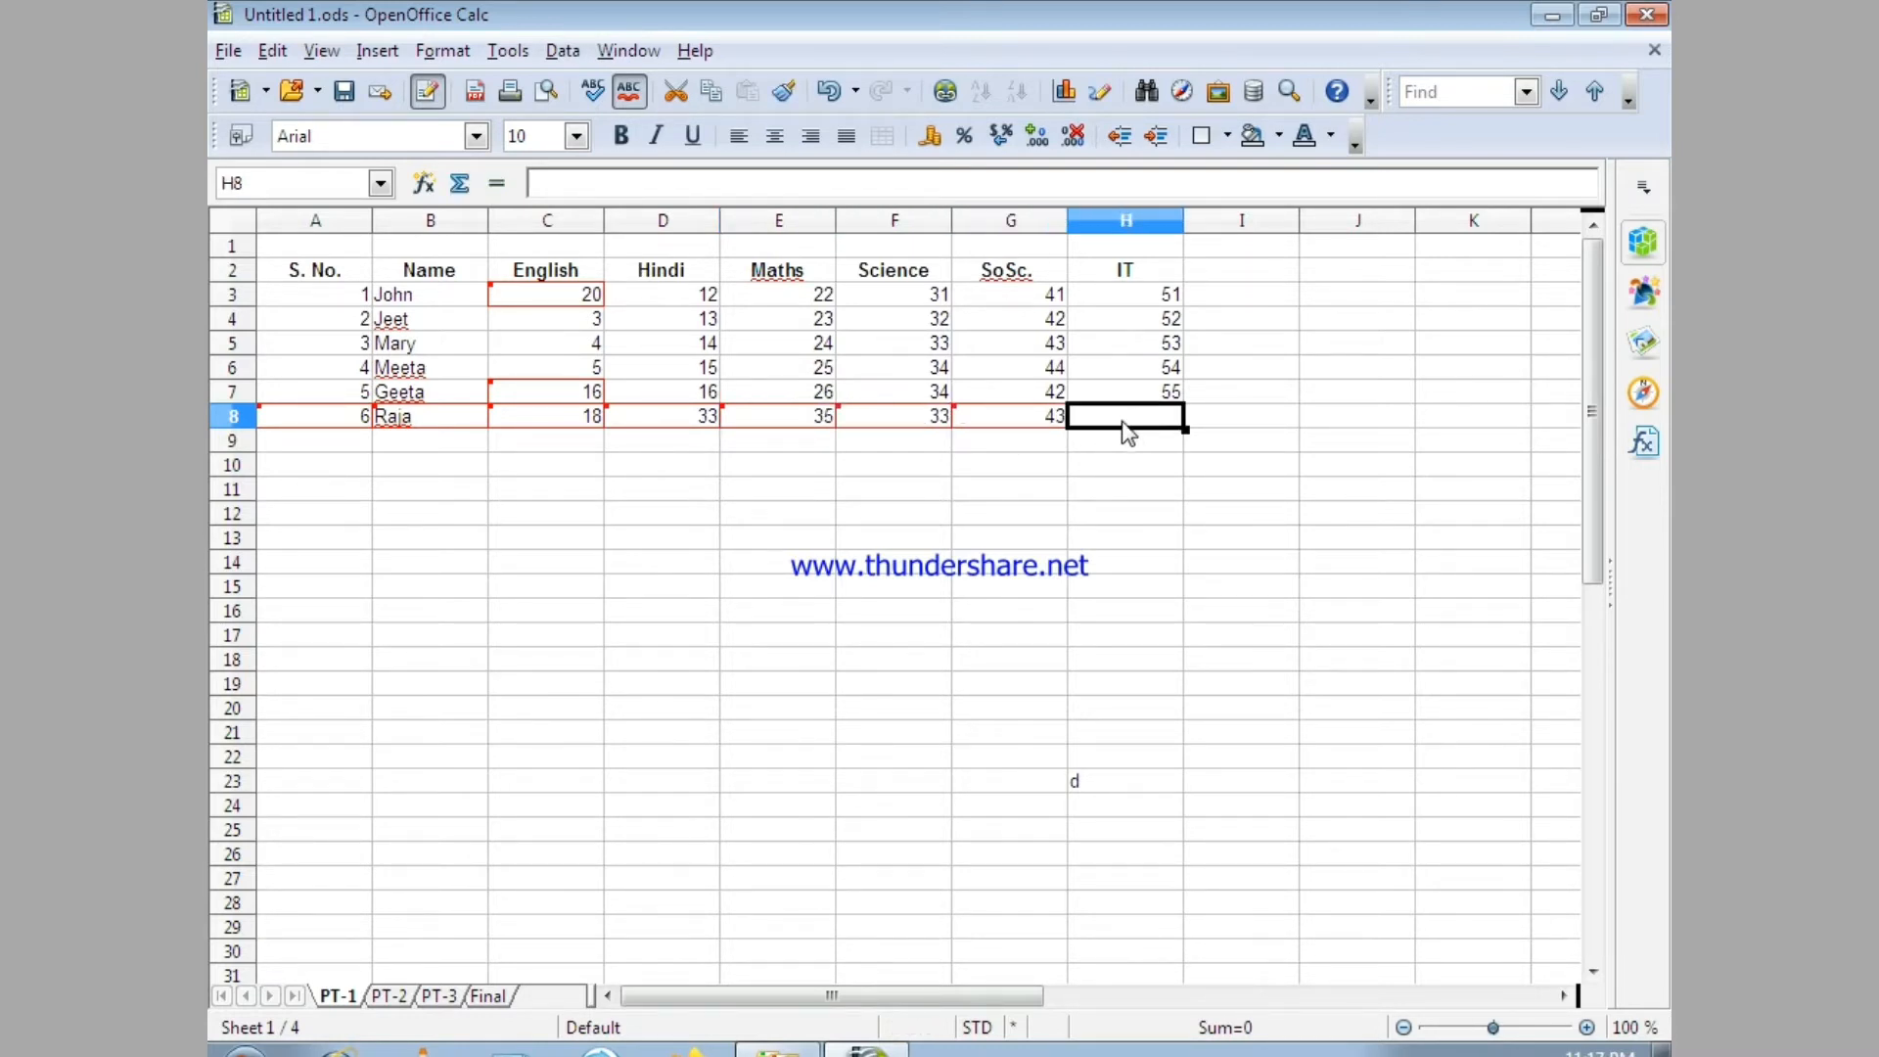
text(43)
click(1089, 509)
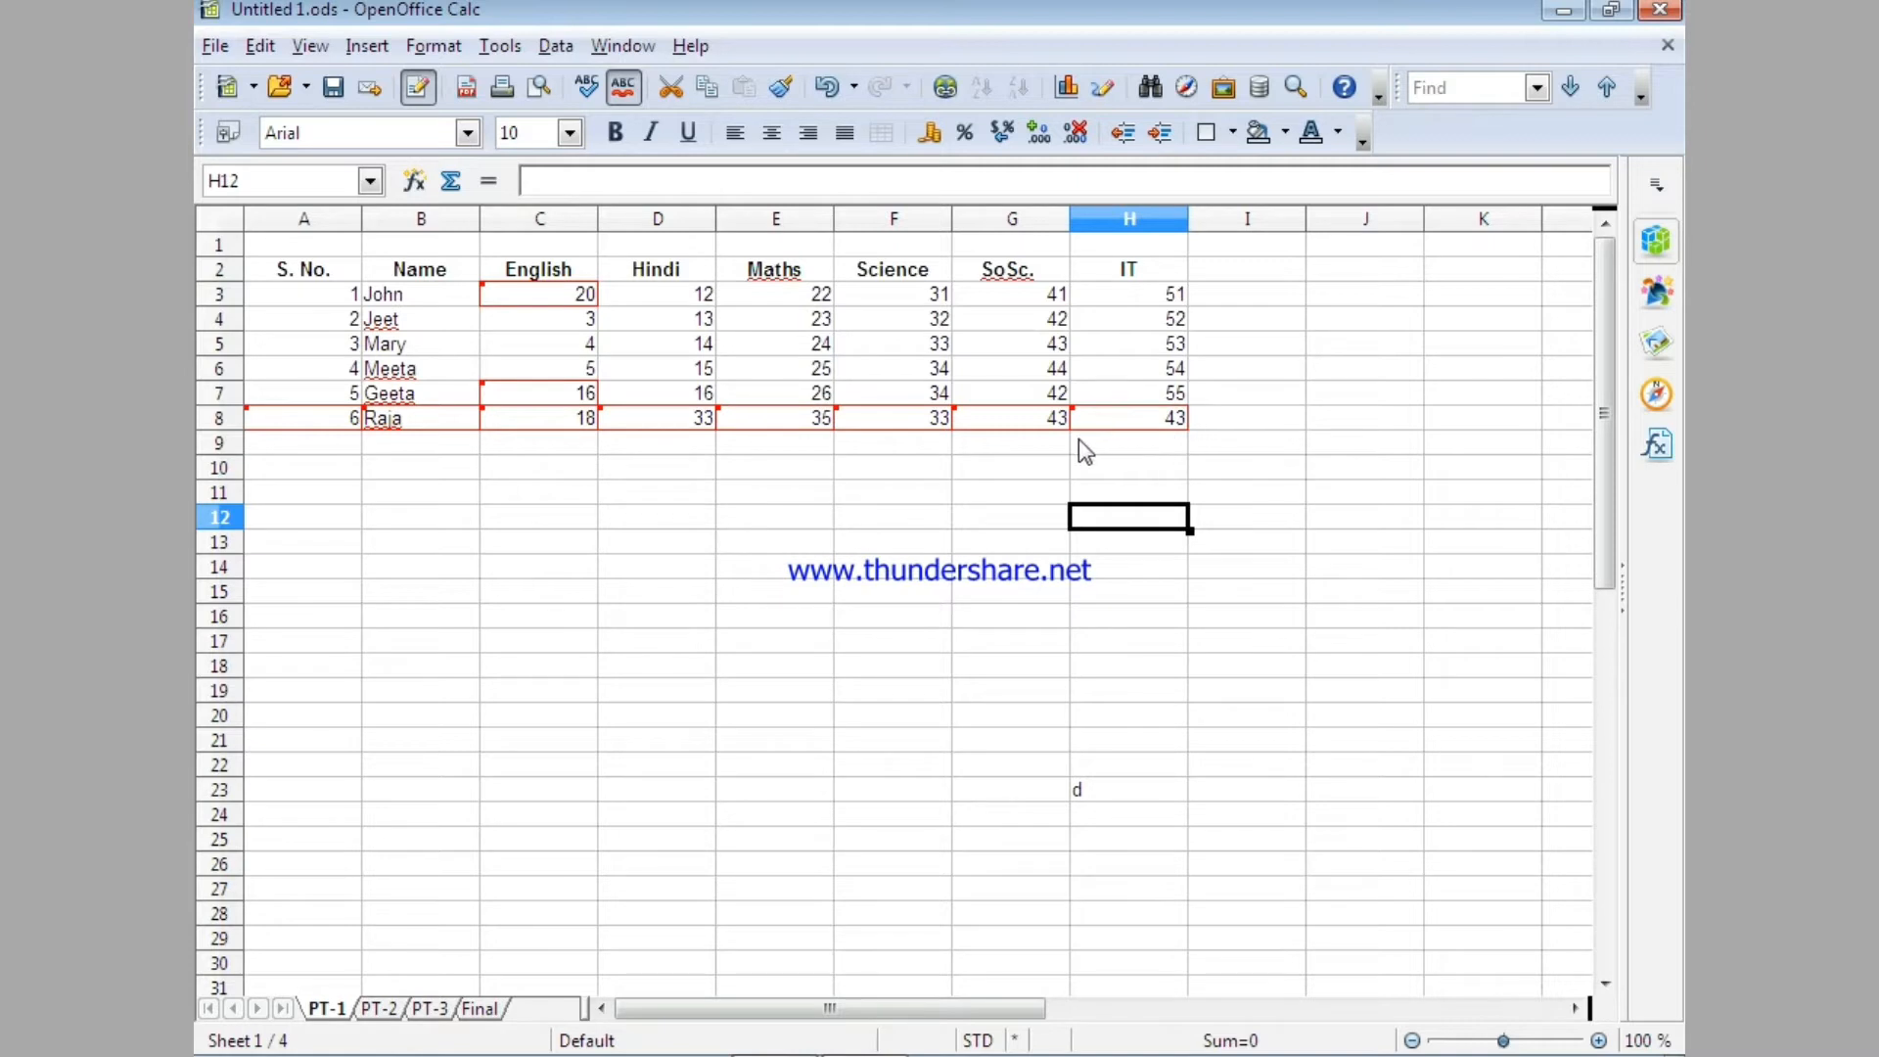
Add the comment "marks edited" to the recorded change in cell C3.
mouse_move(1077, 426)
mouse_move(1153, 414)
mouse_move(588, 299)
mouse_move(585, 304)
click(519, 298)
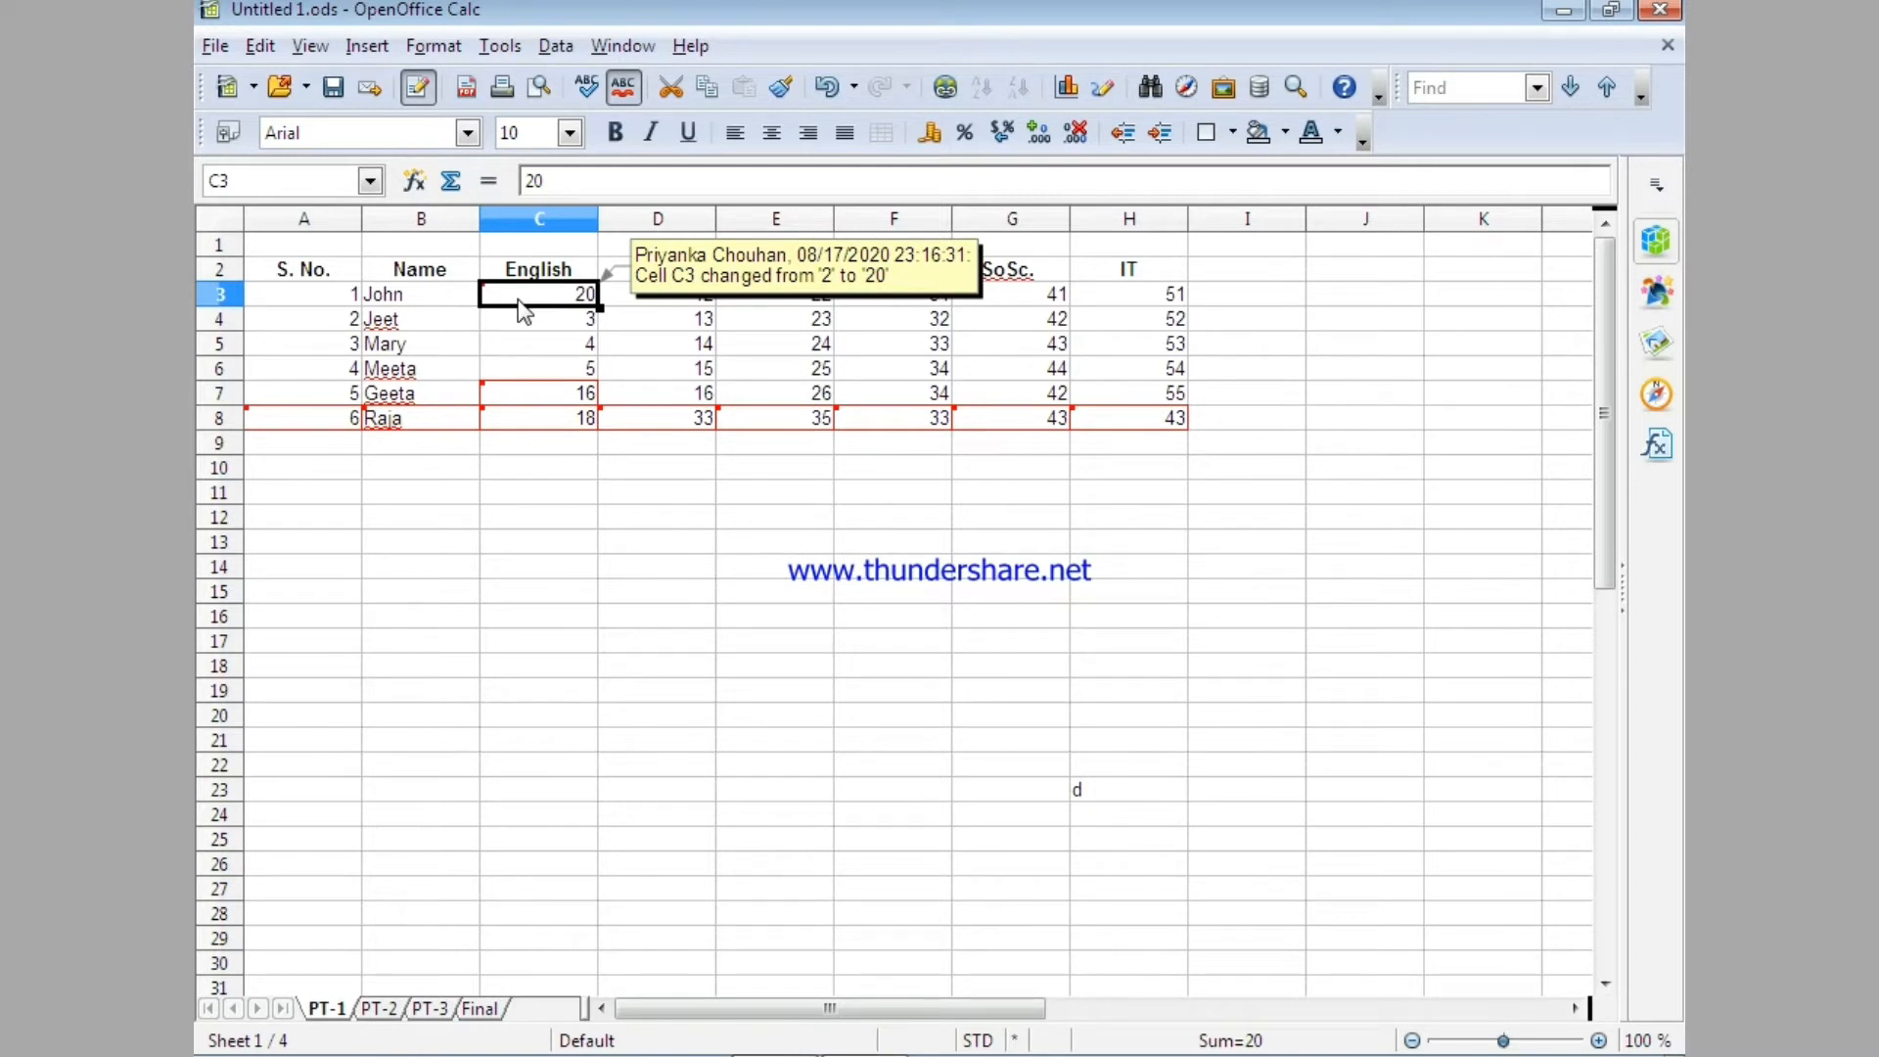
click(259, 47)
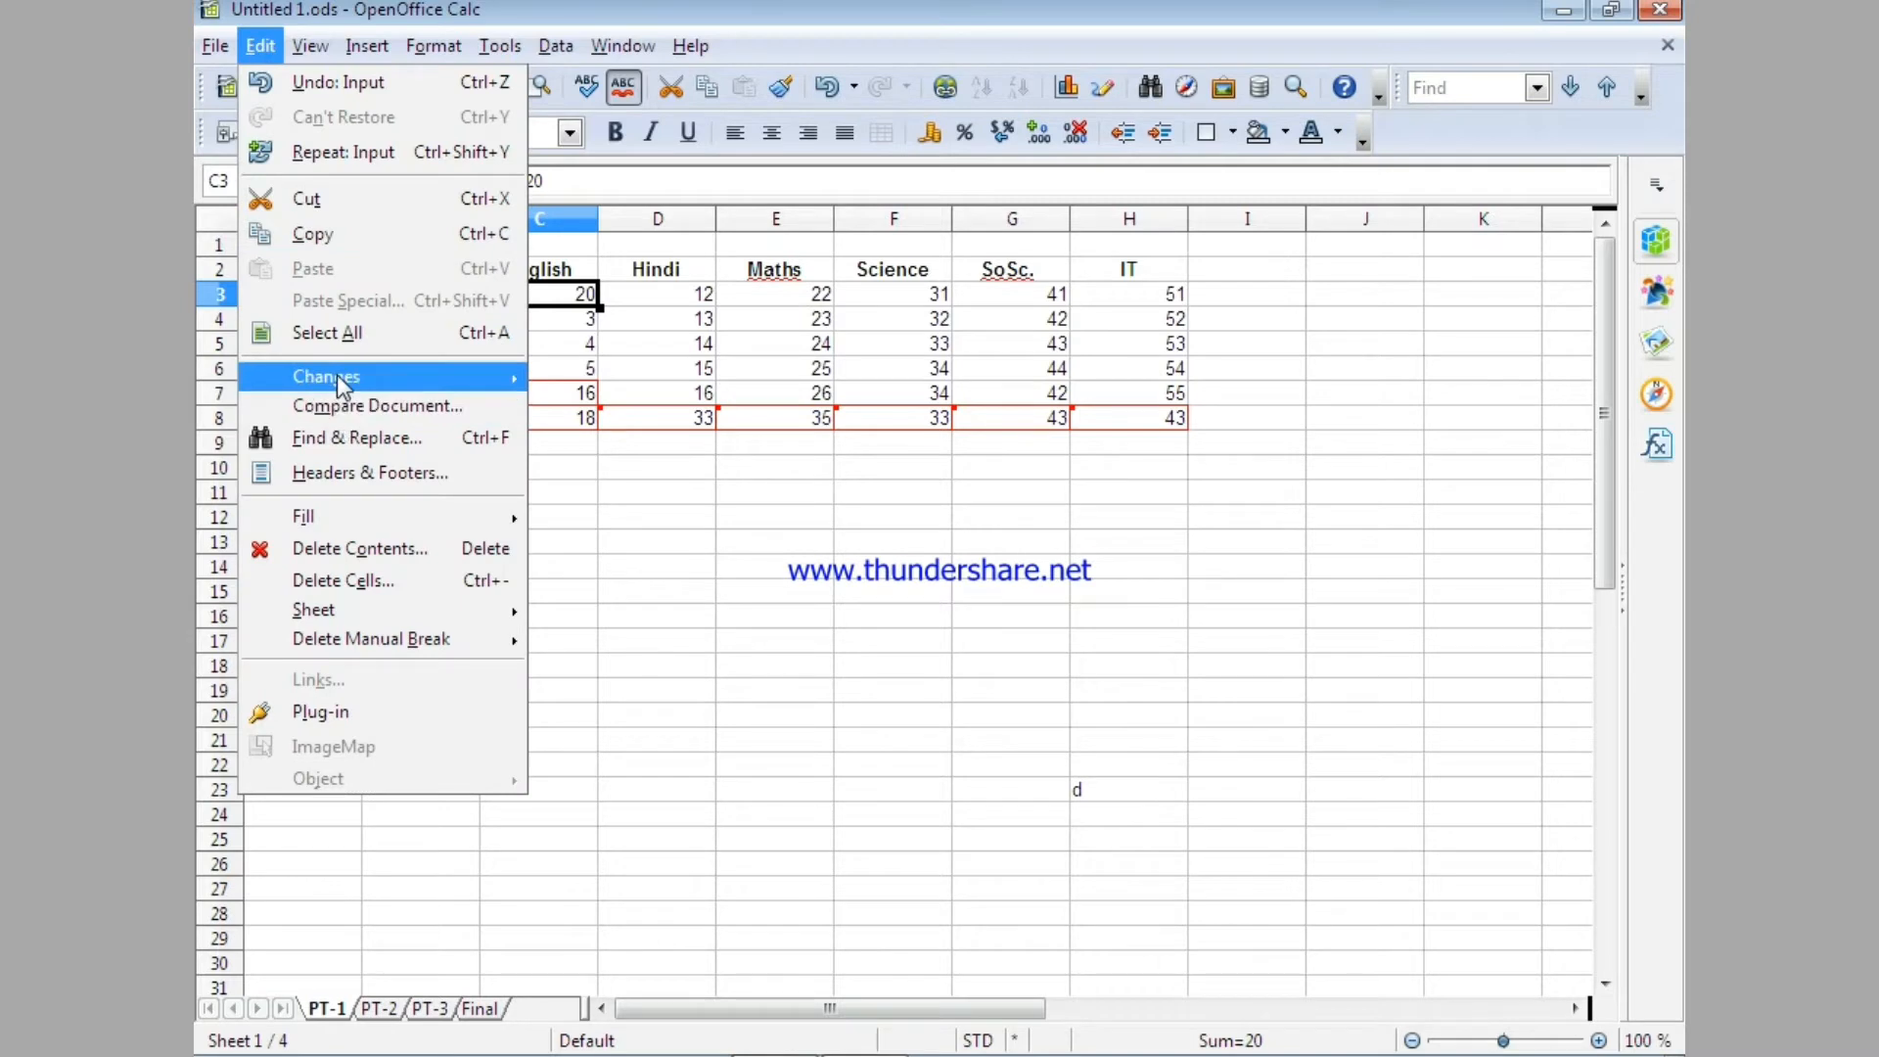
mouse_move(336, 376)
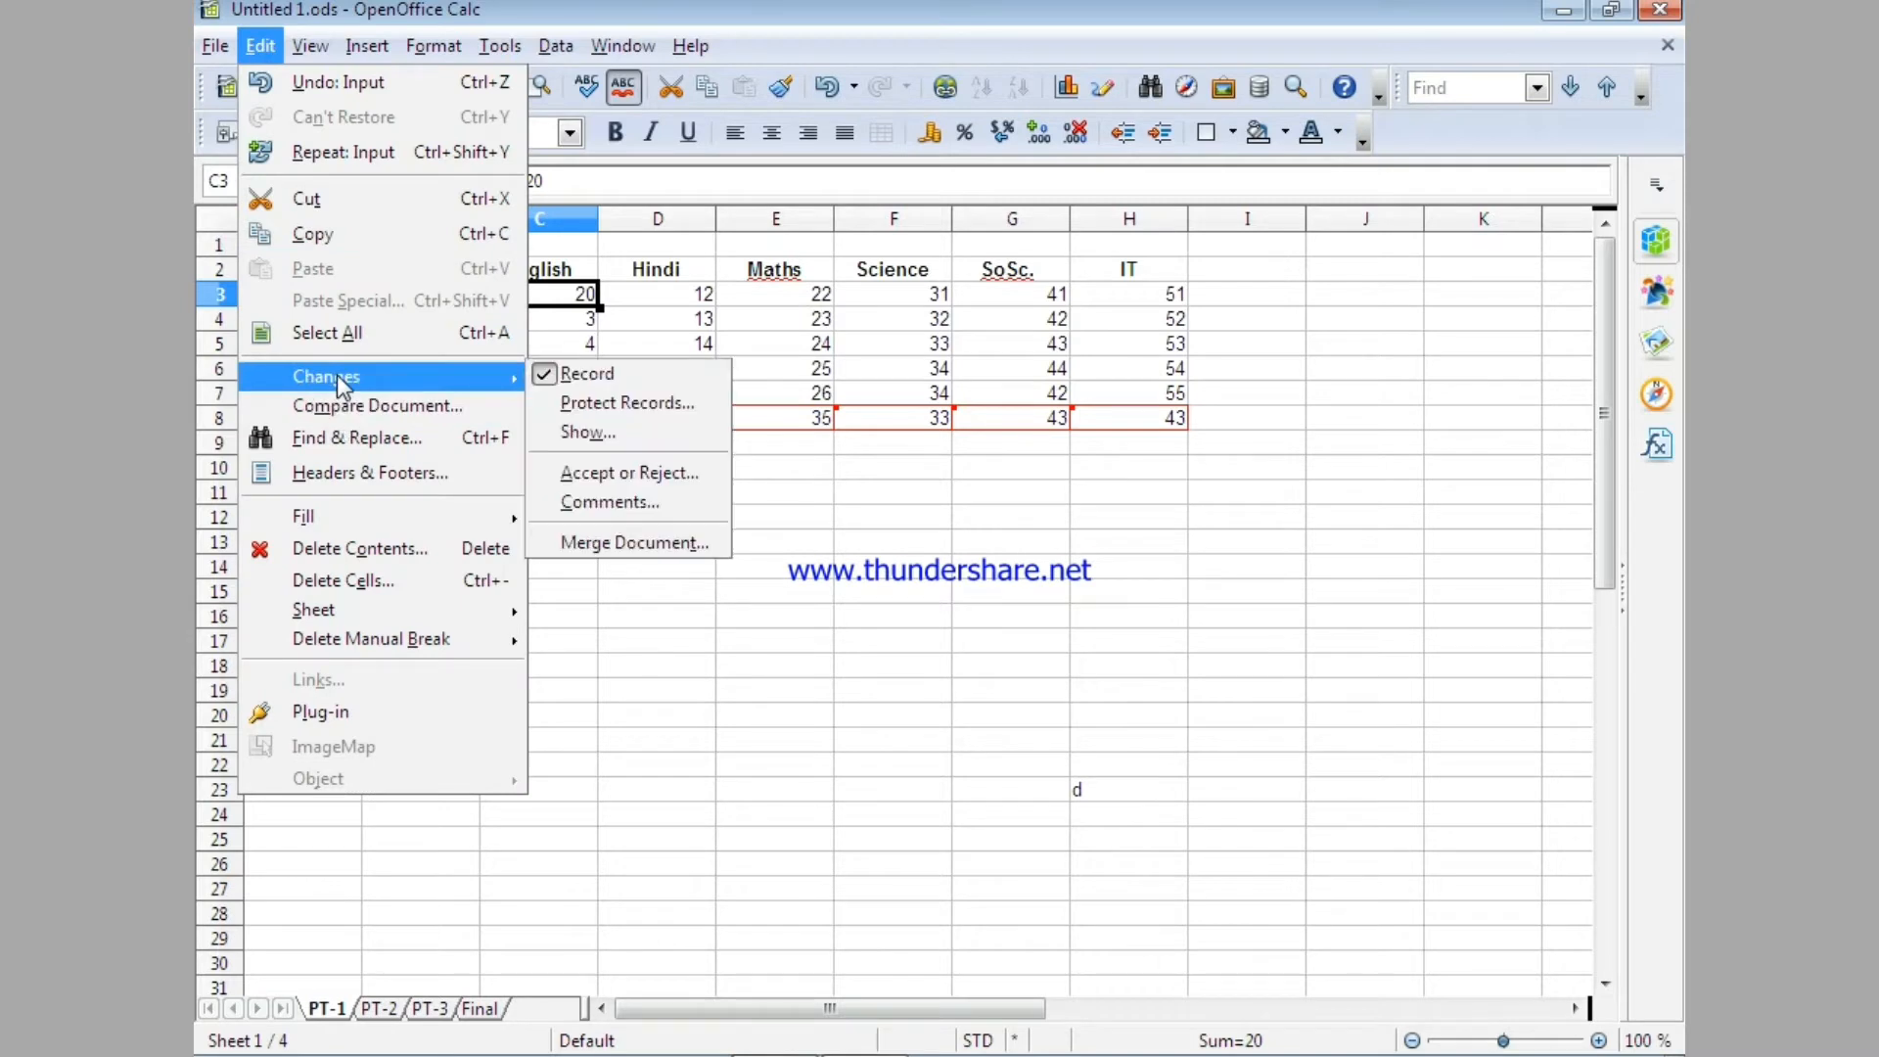
click(591, 503)
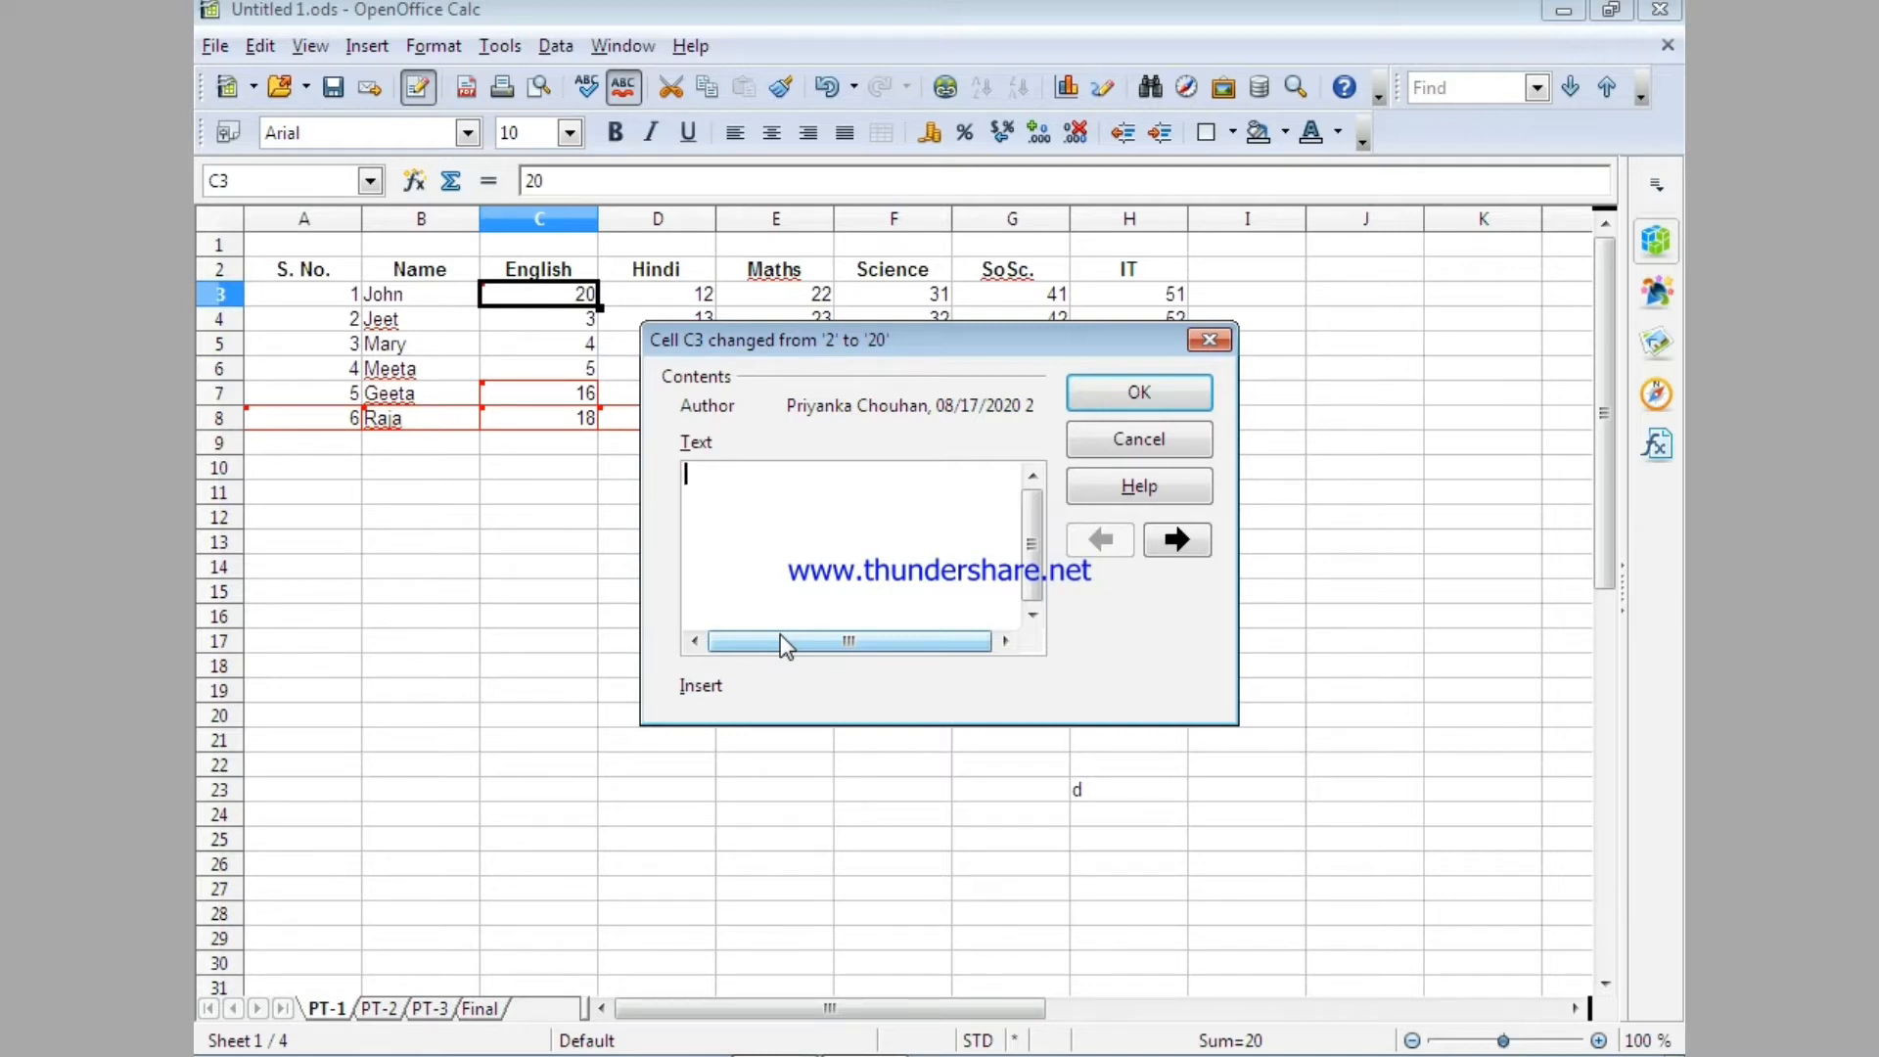
text(marks edited)
click(1109, 393)
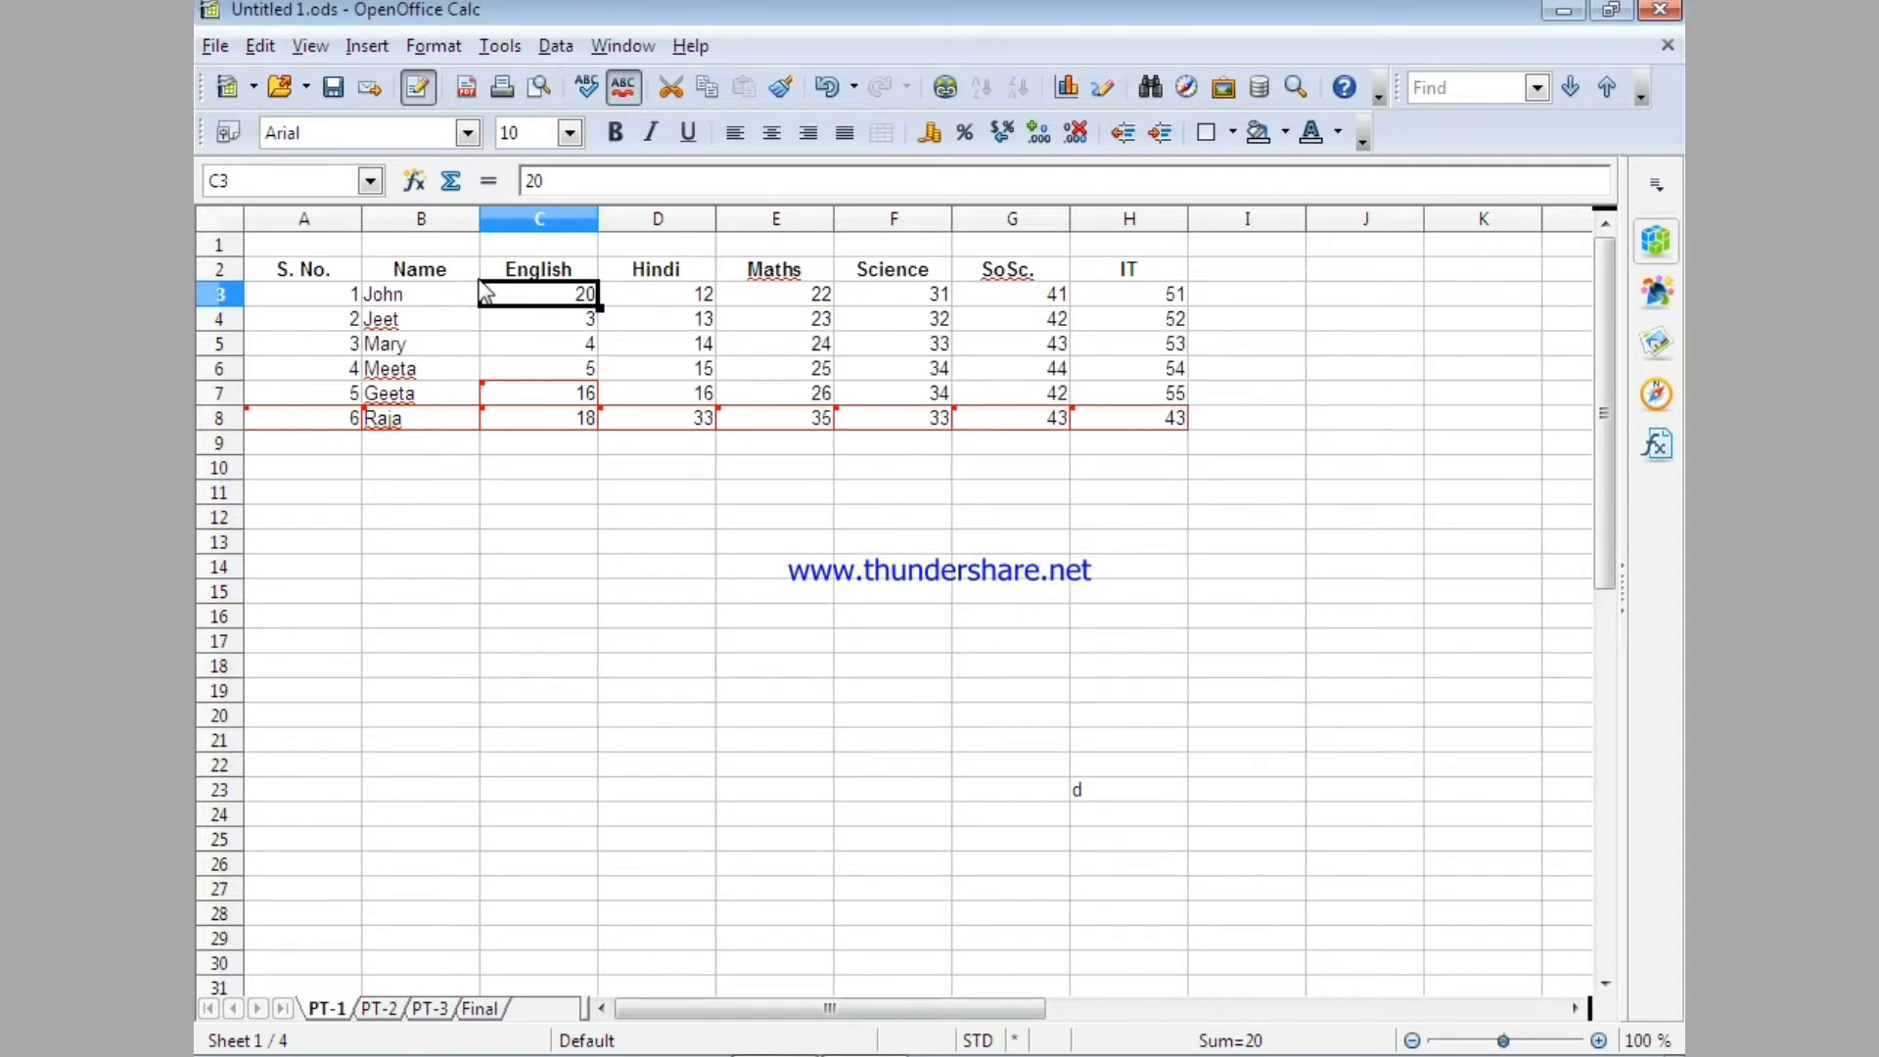
Examine the changed English marks and the change note attached to cell C3.
click(556, 419)
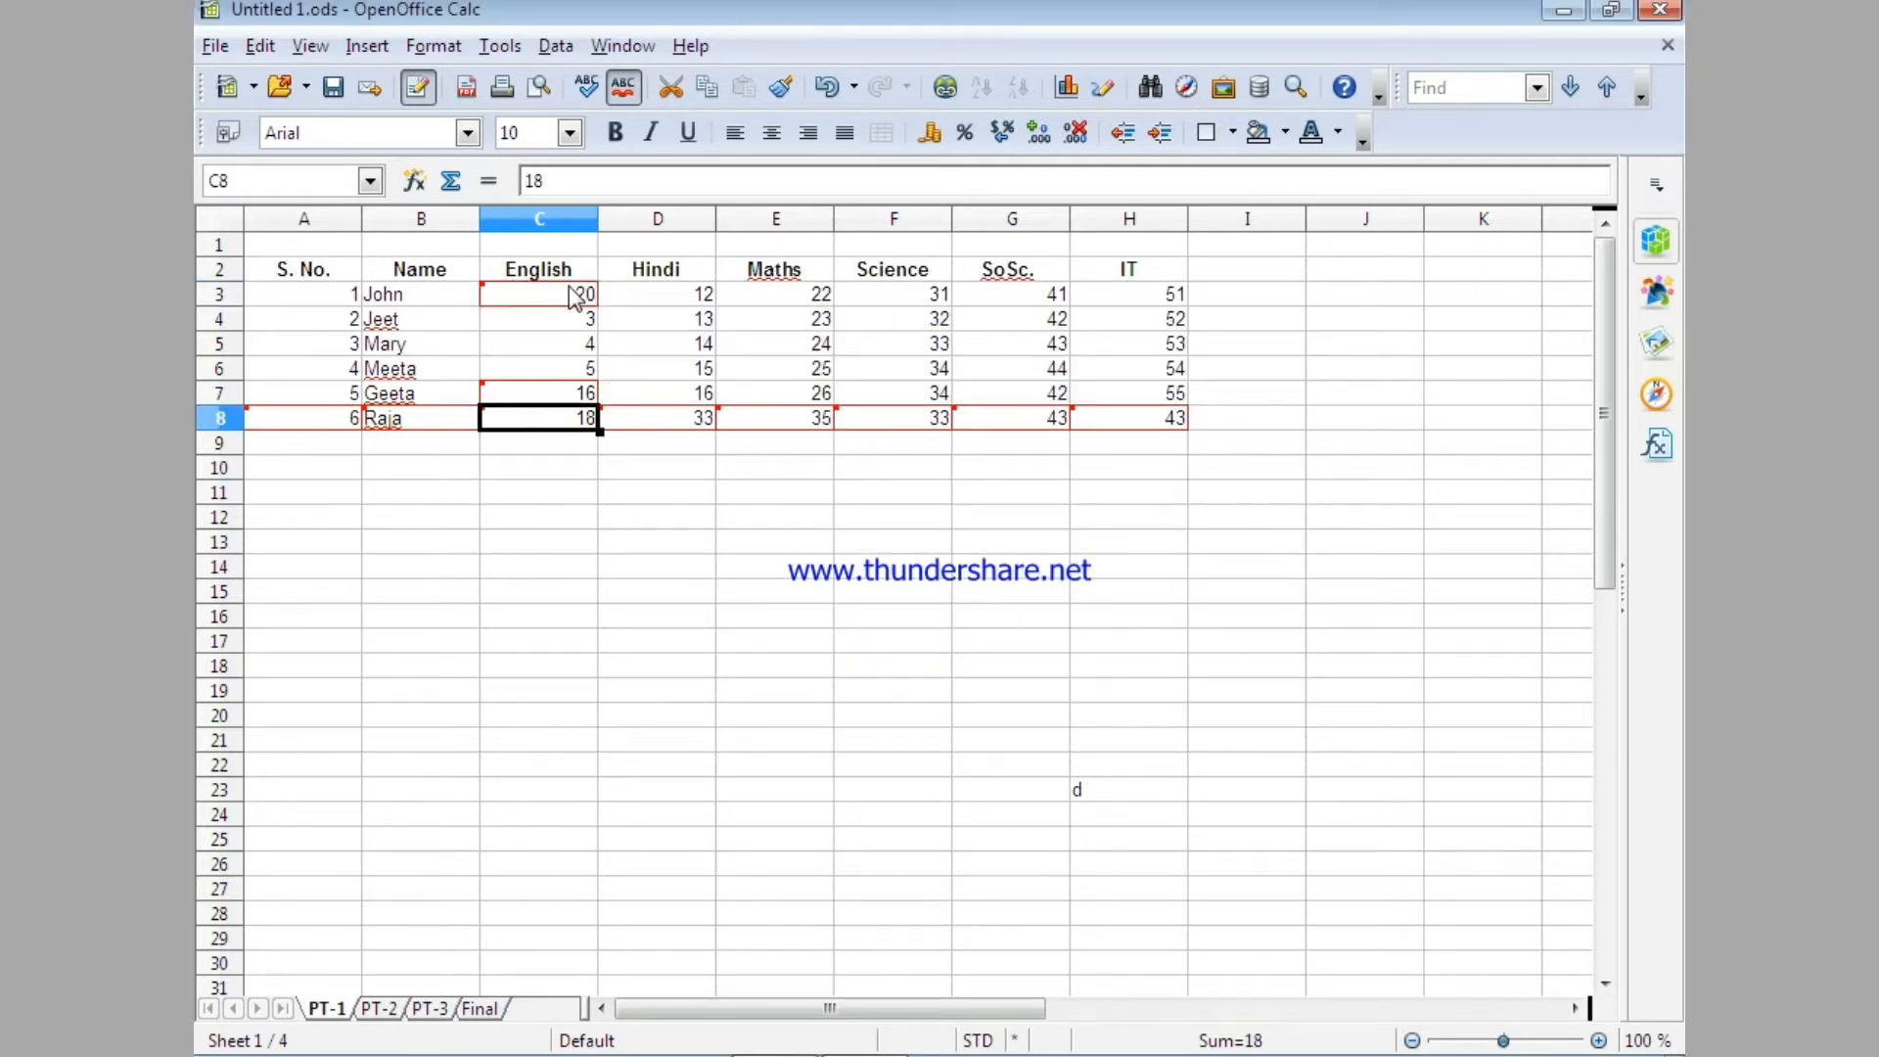
click(504, 294)
click(511, 393)
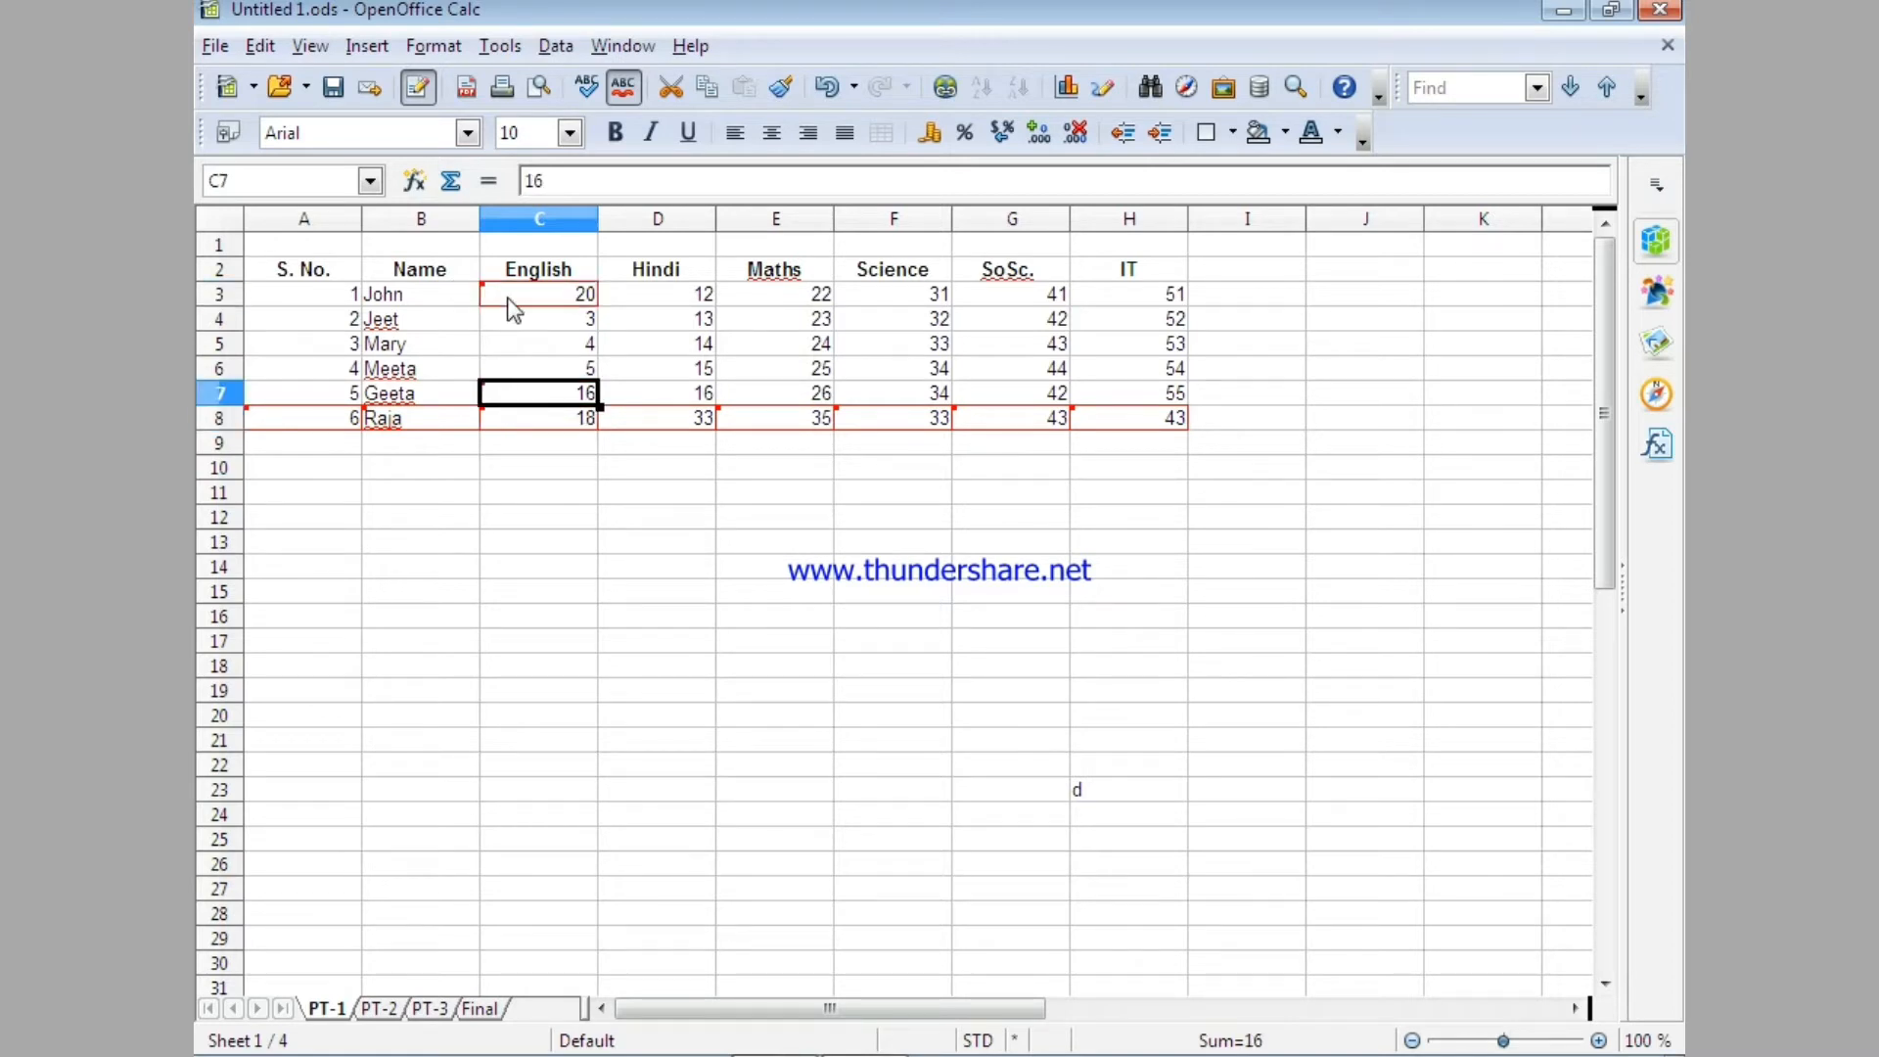
click(583, 295)
mouse_move(529, 301)
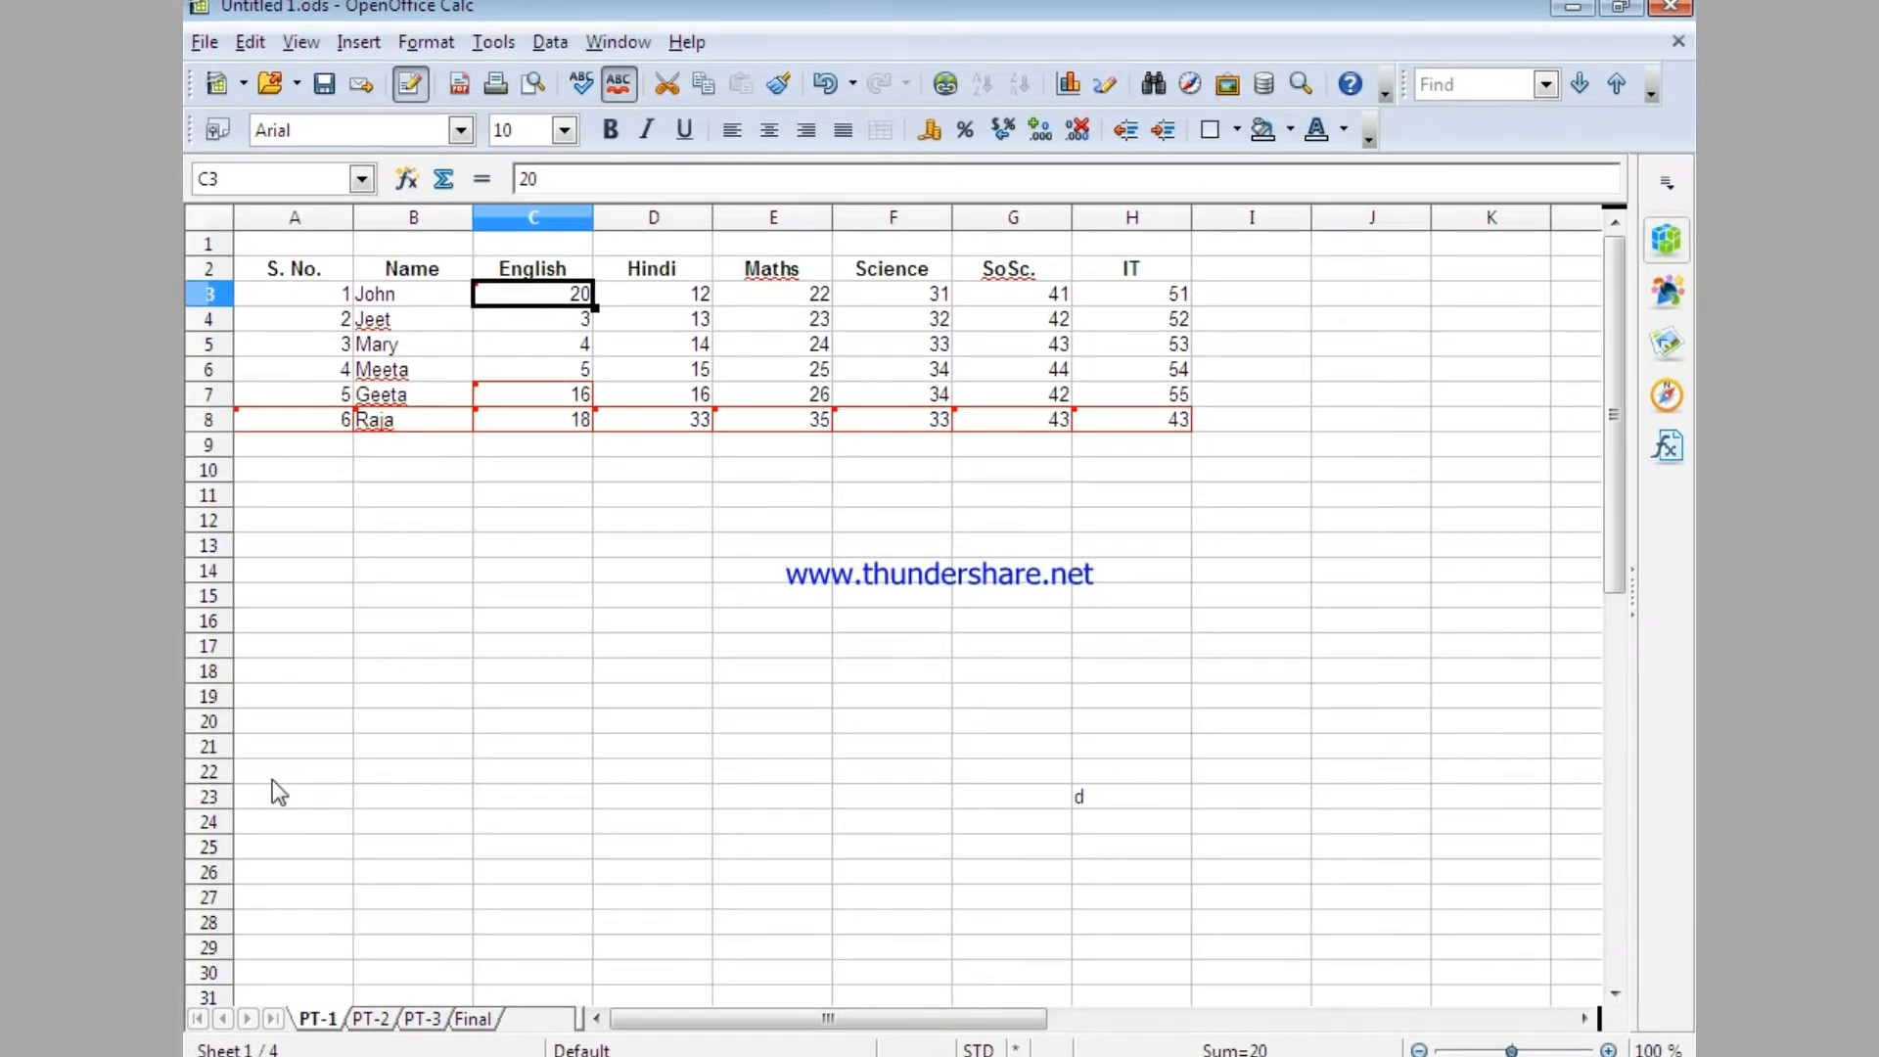
click(411, 746)
mouse_move(501, 295)
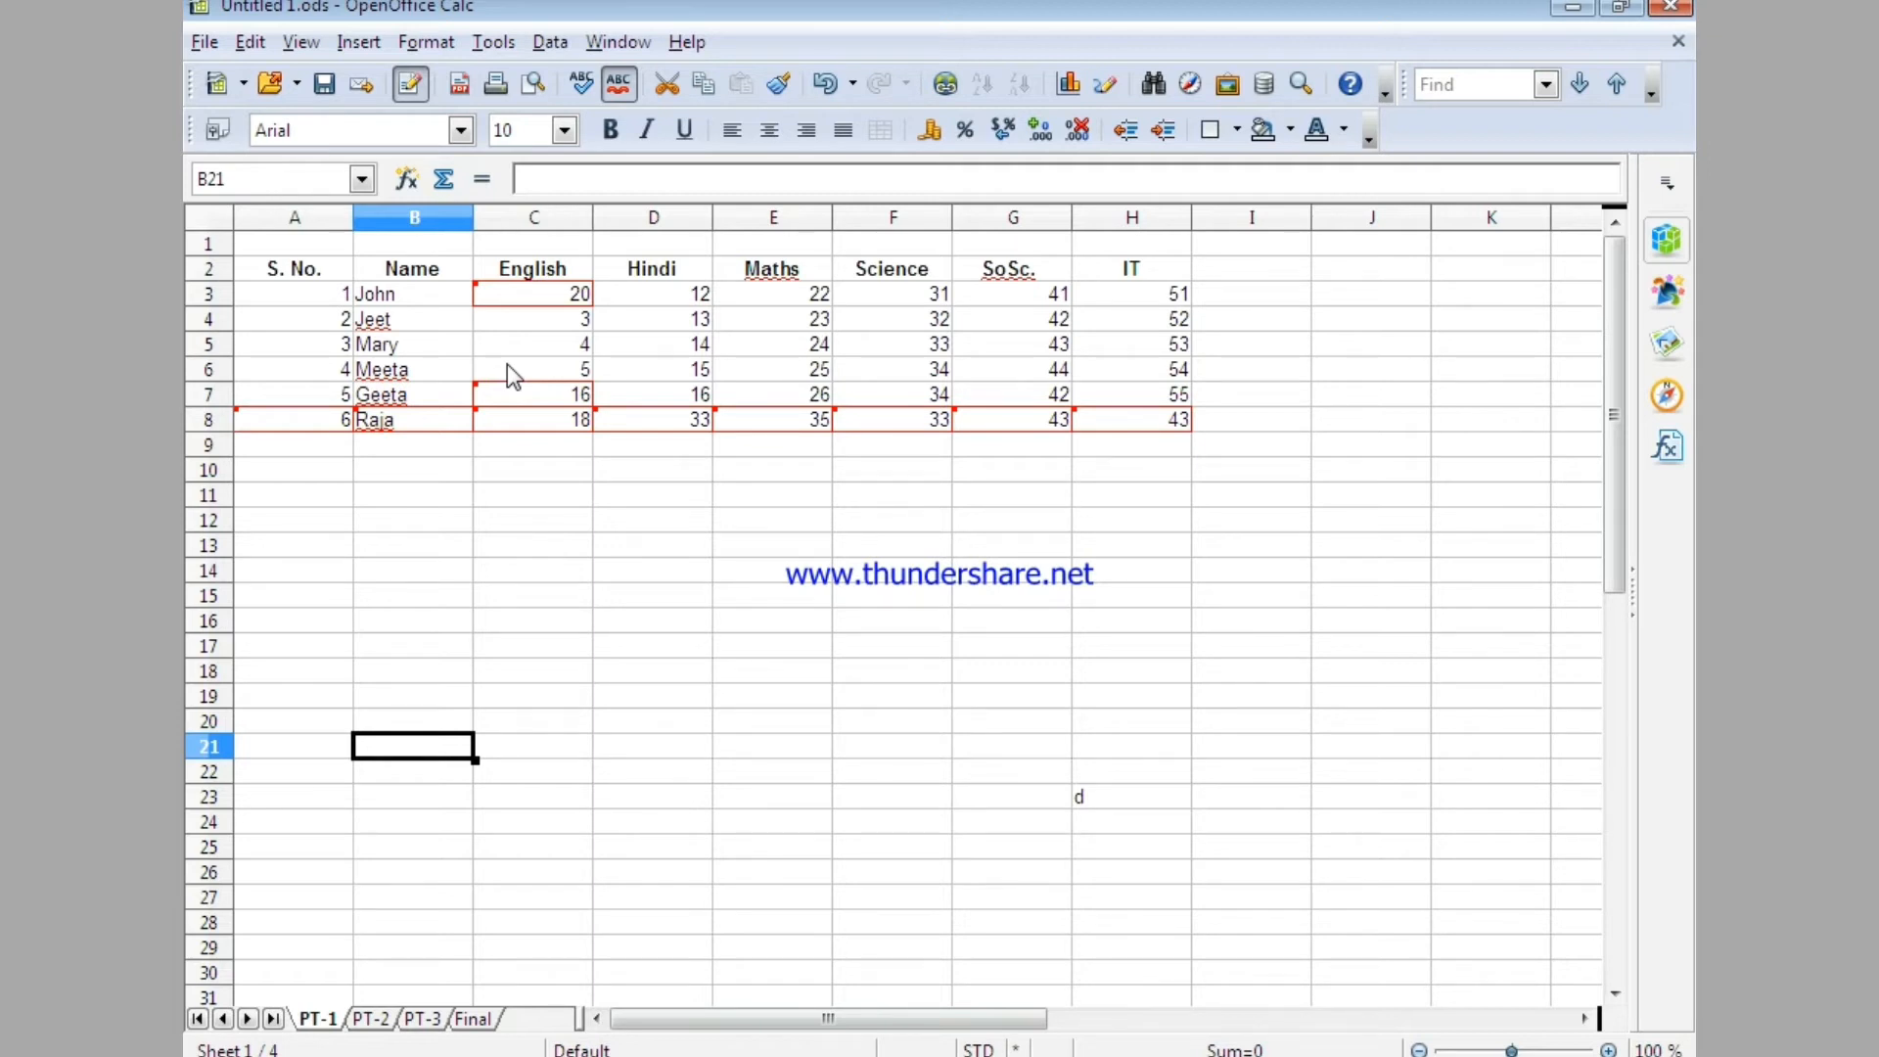
Revise the comment on cell C3's recorded change, replacing "edited" with "changed", and review its change note.
click(515, 301)
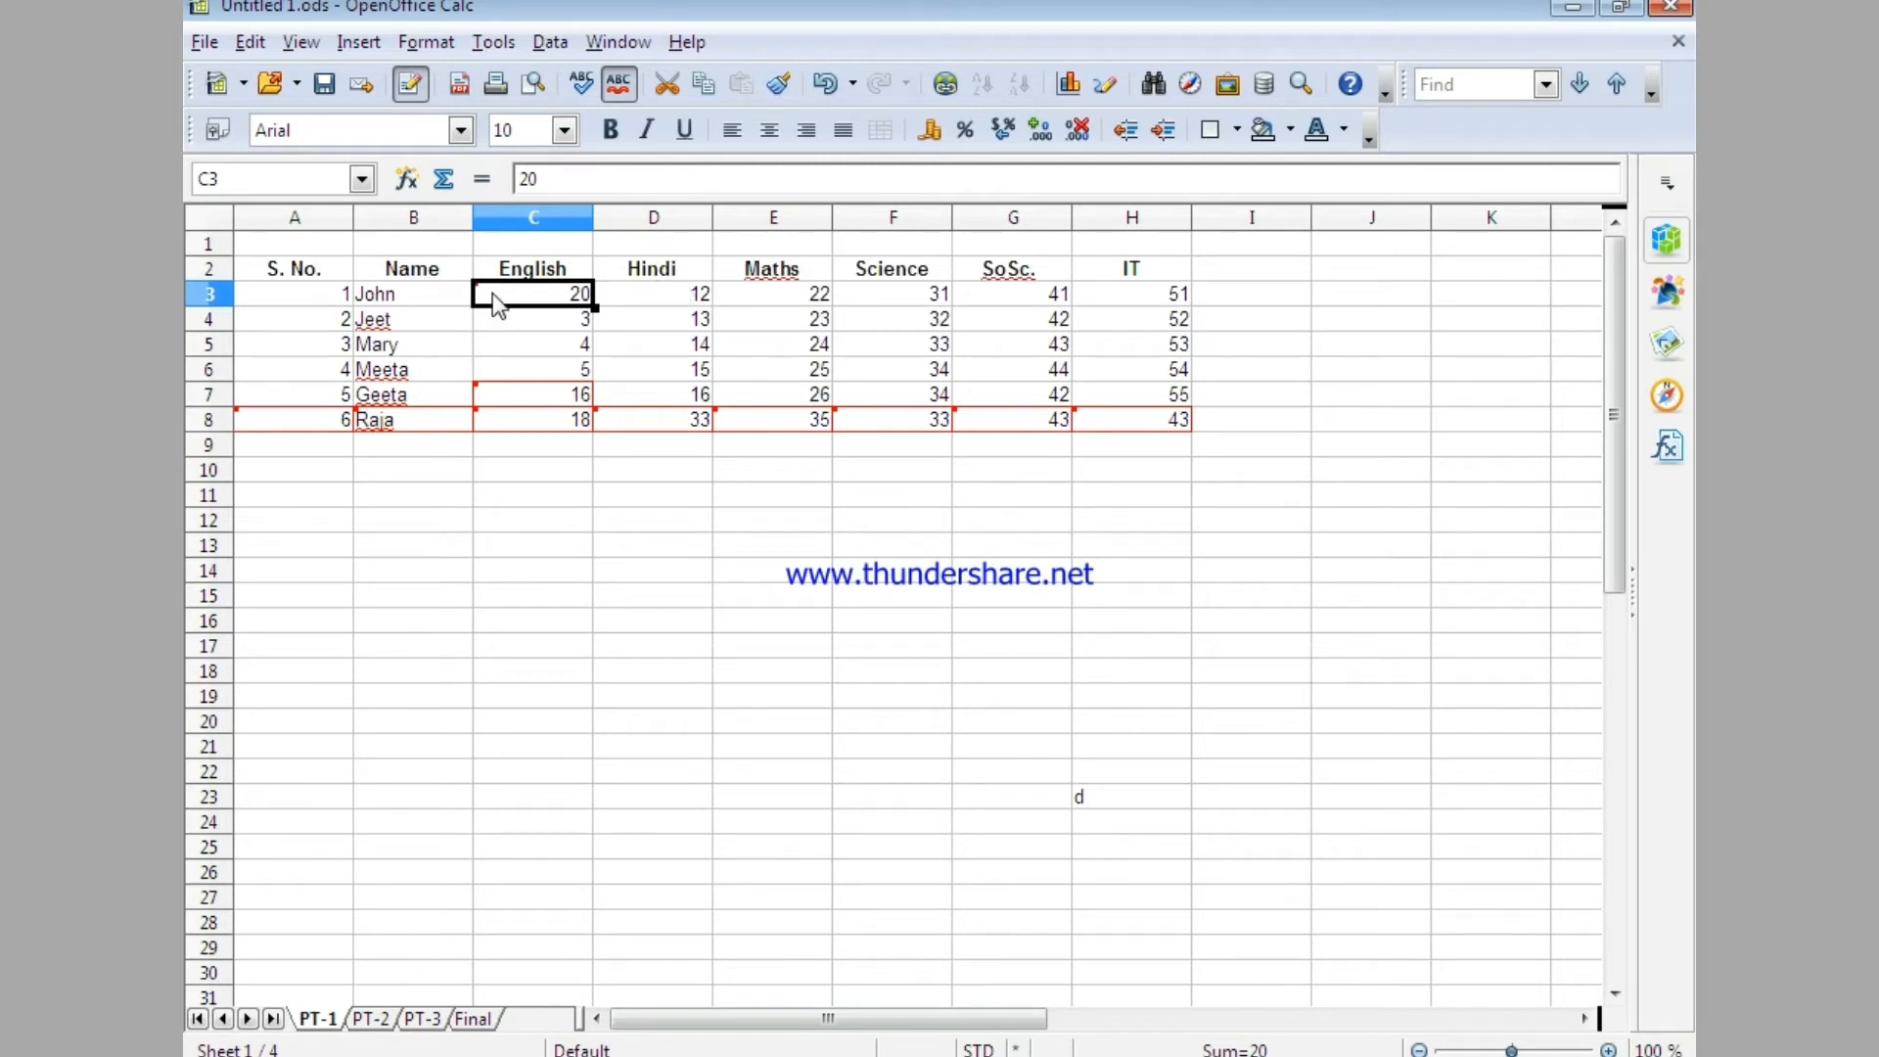
click(248, 42)
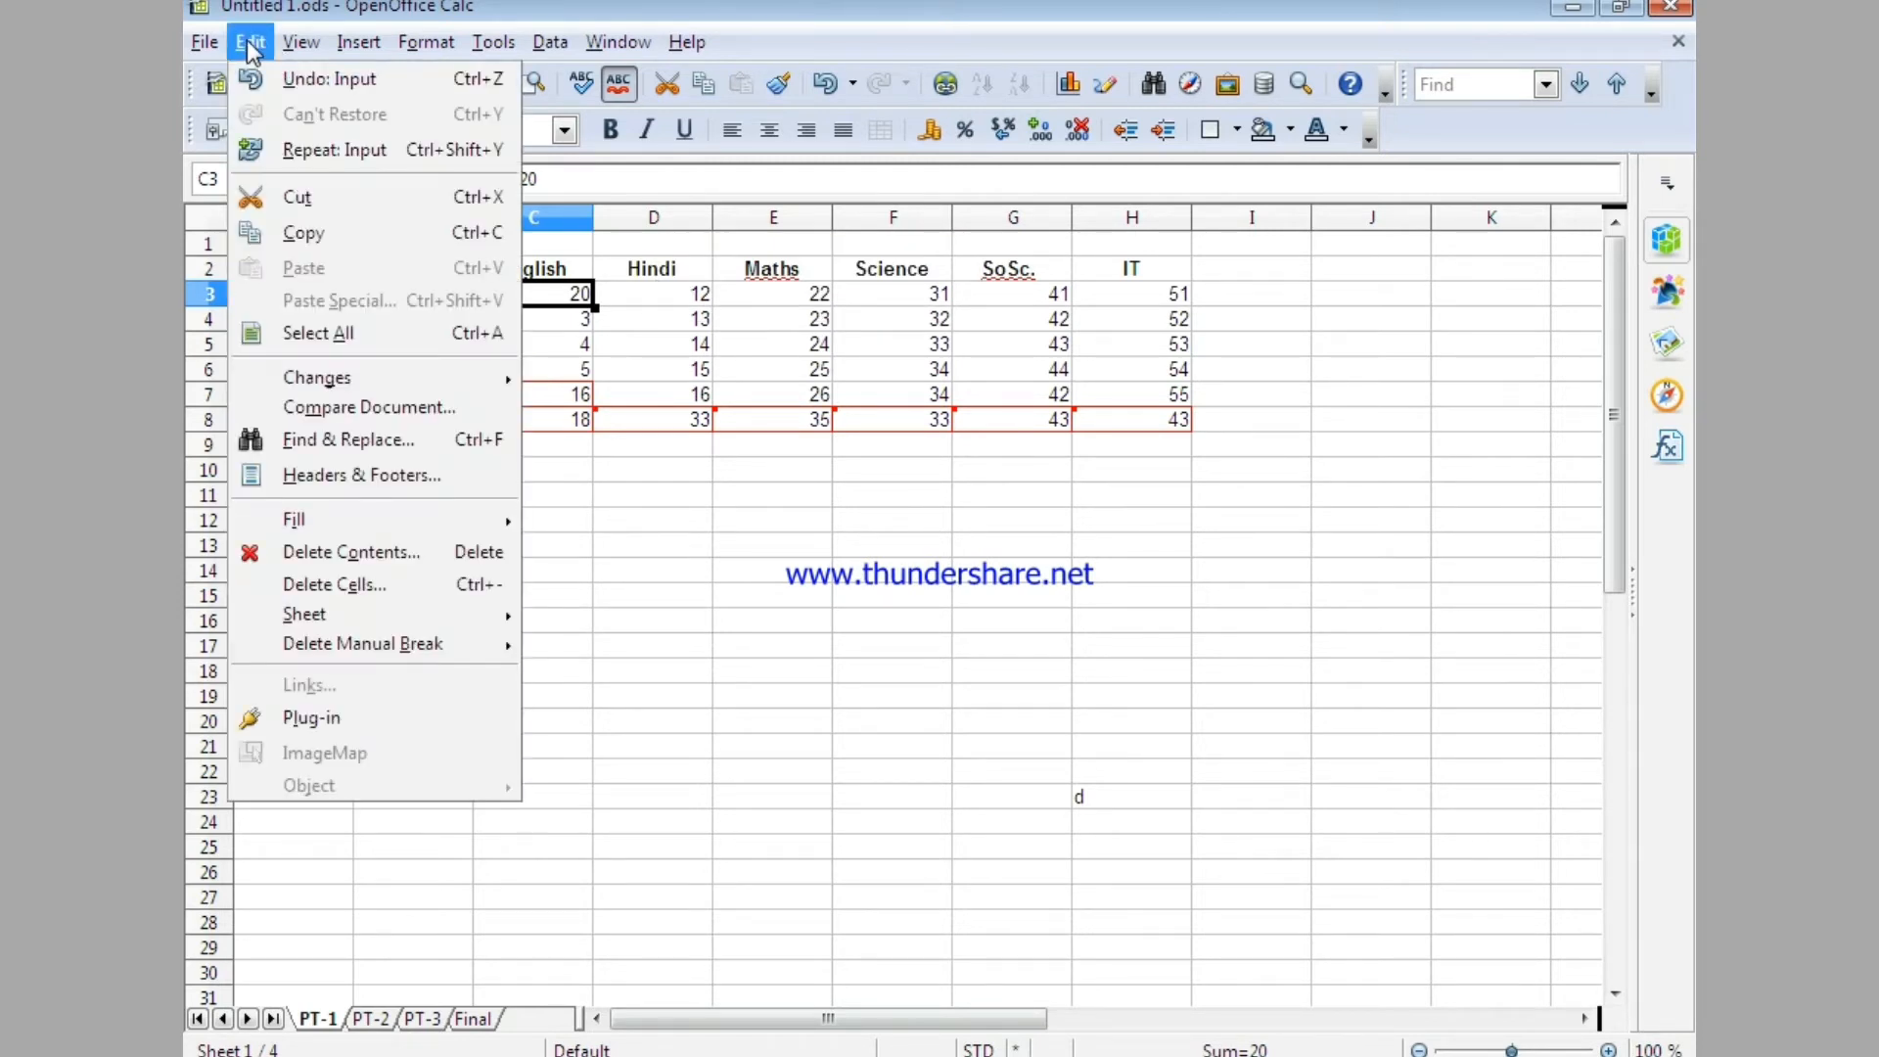
mouse_move(411, 385)
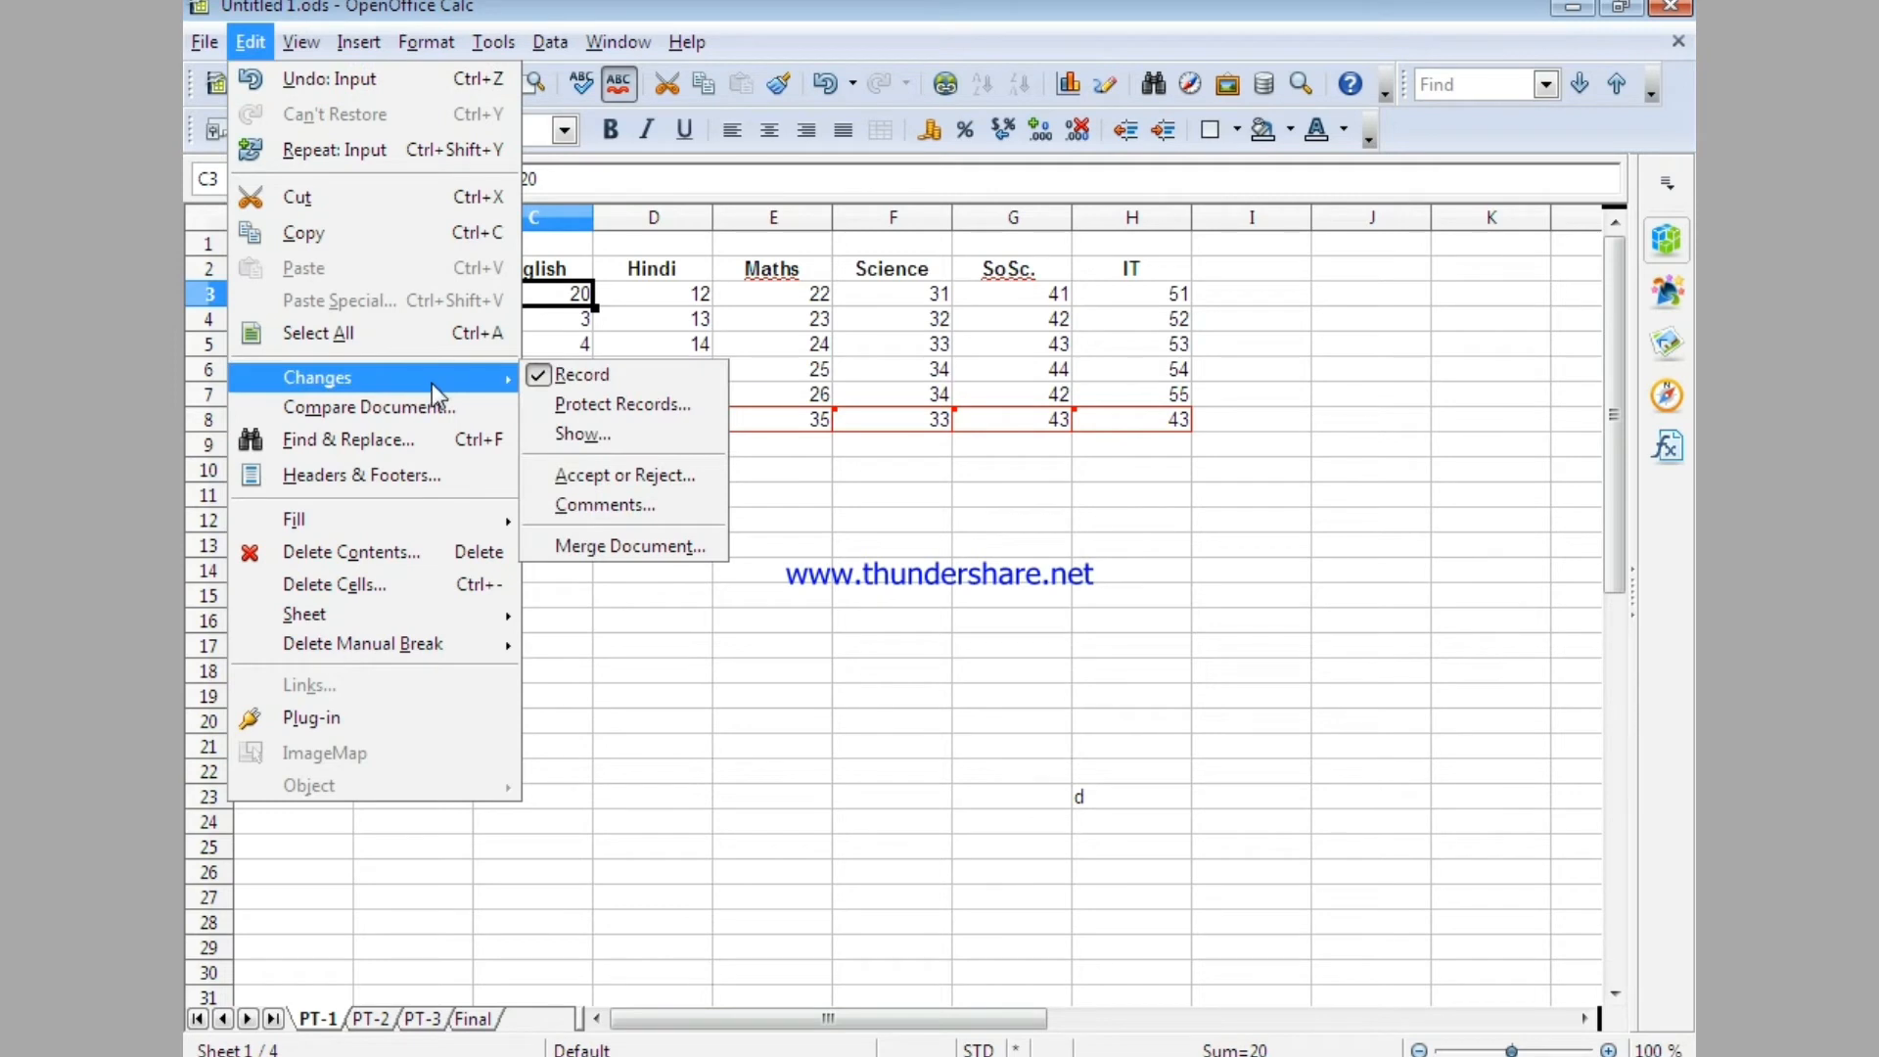
click(611, 505)
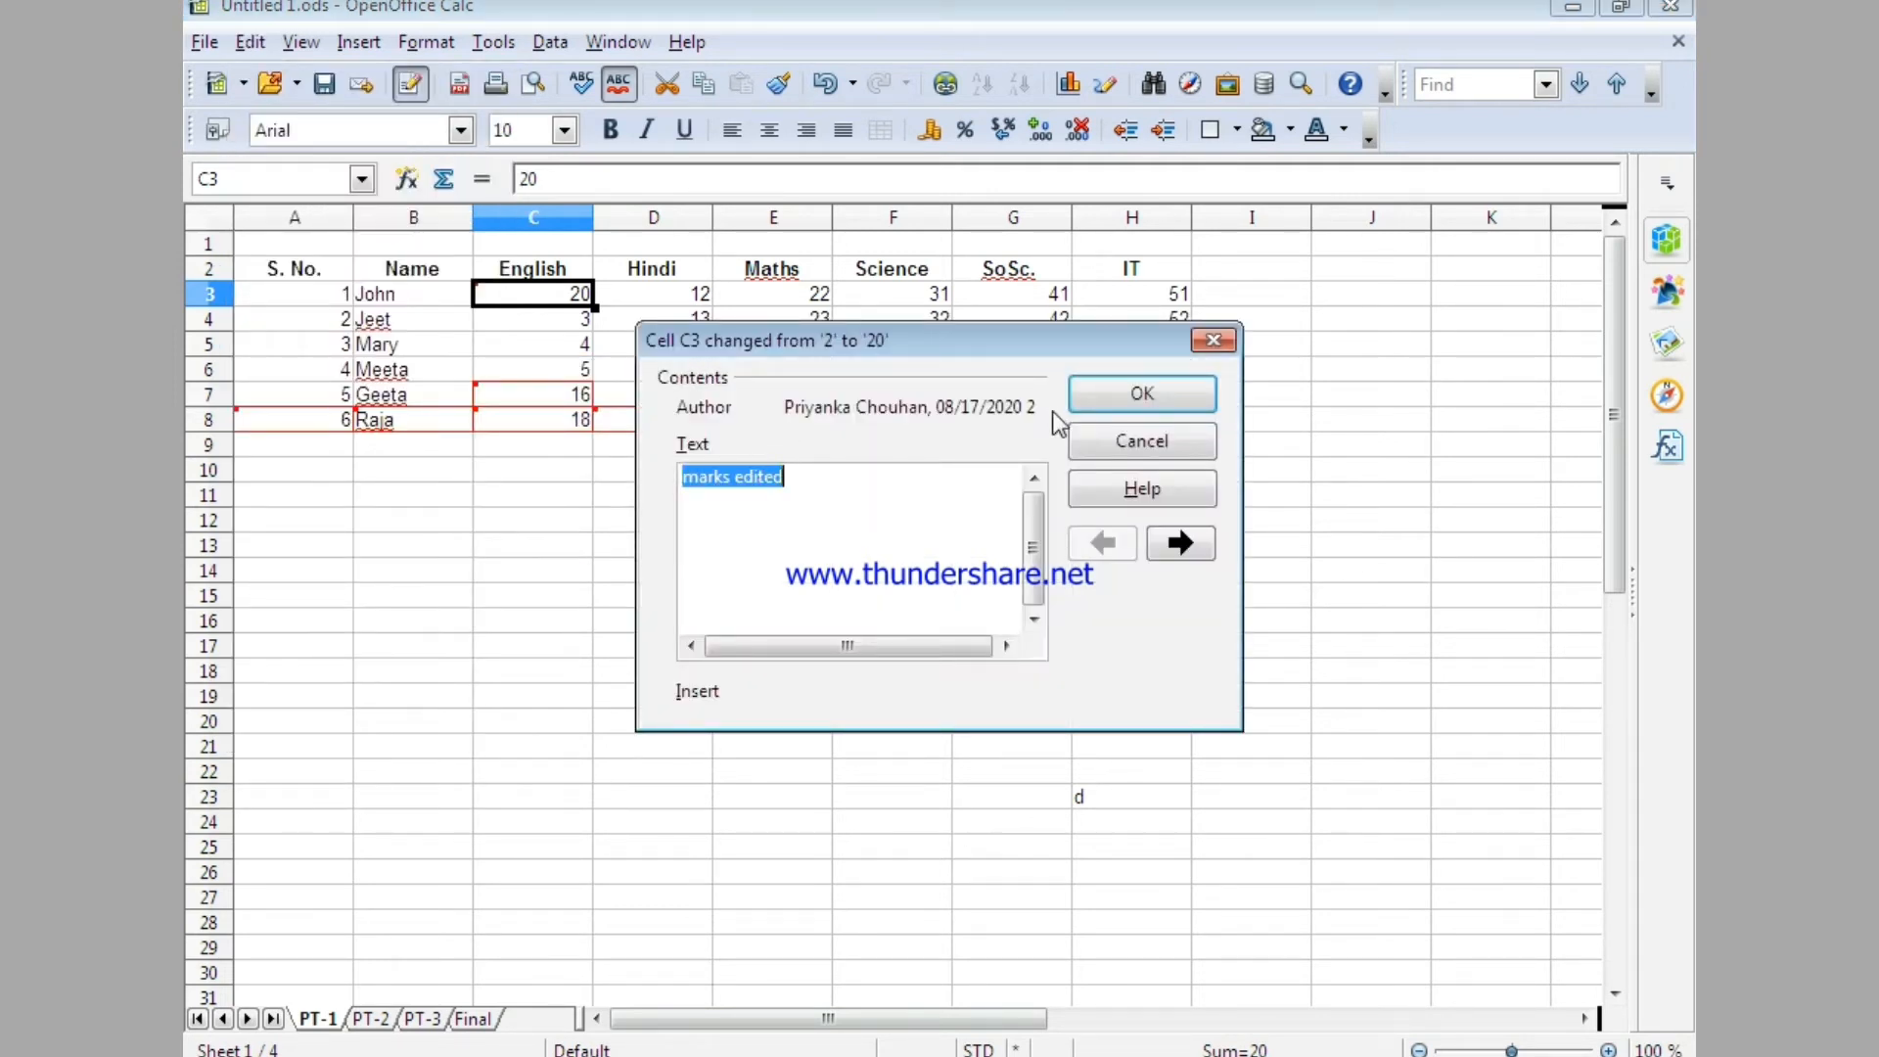
click(729, 476)
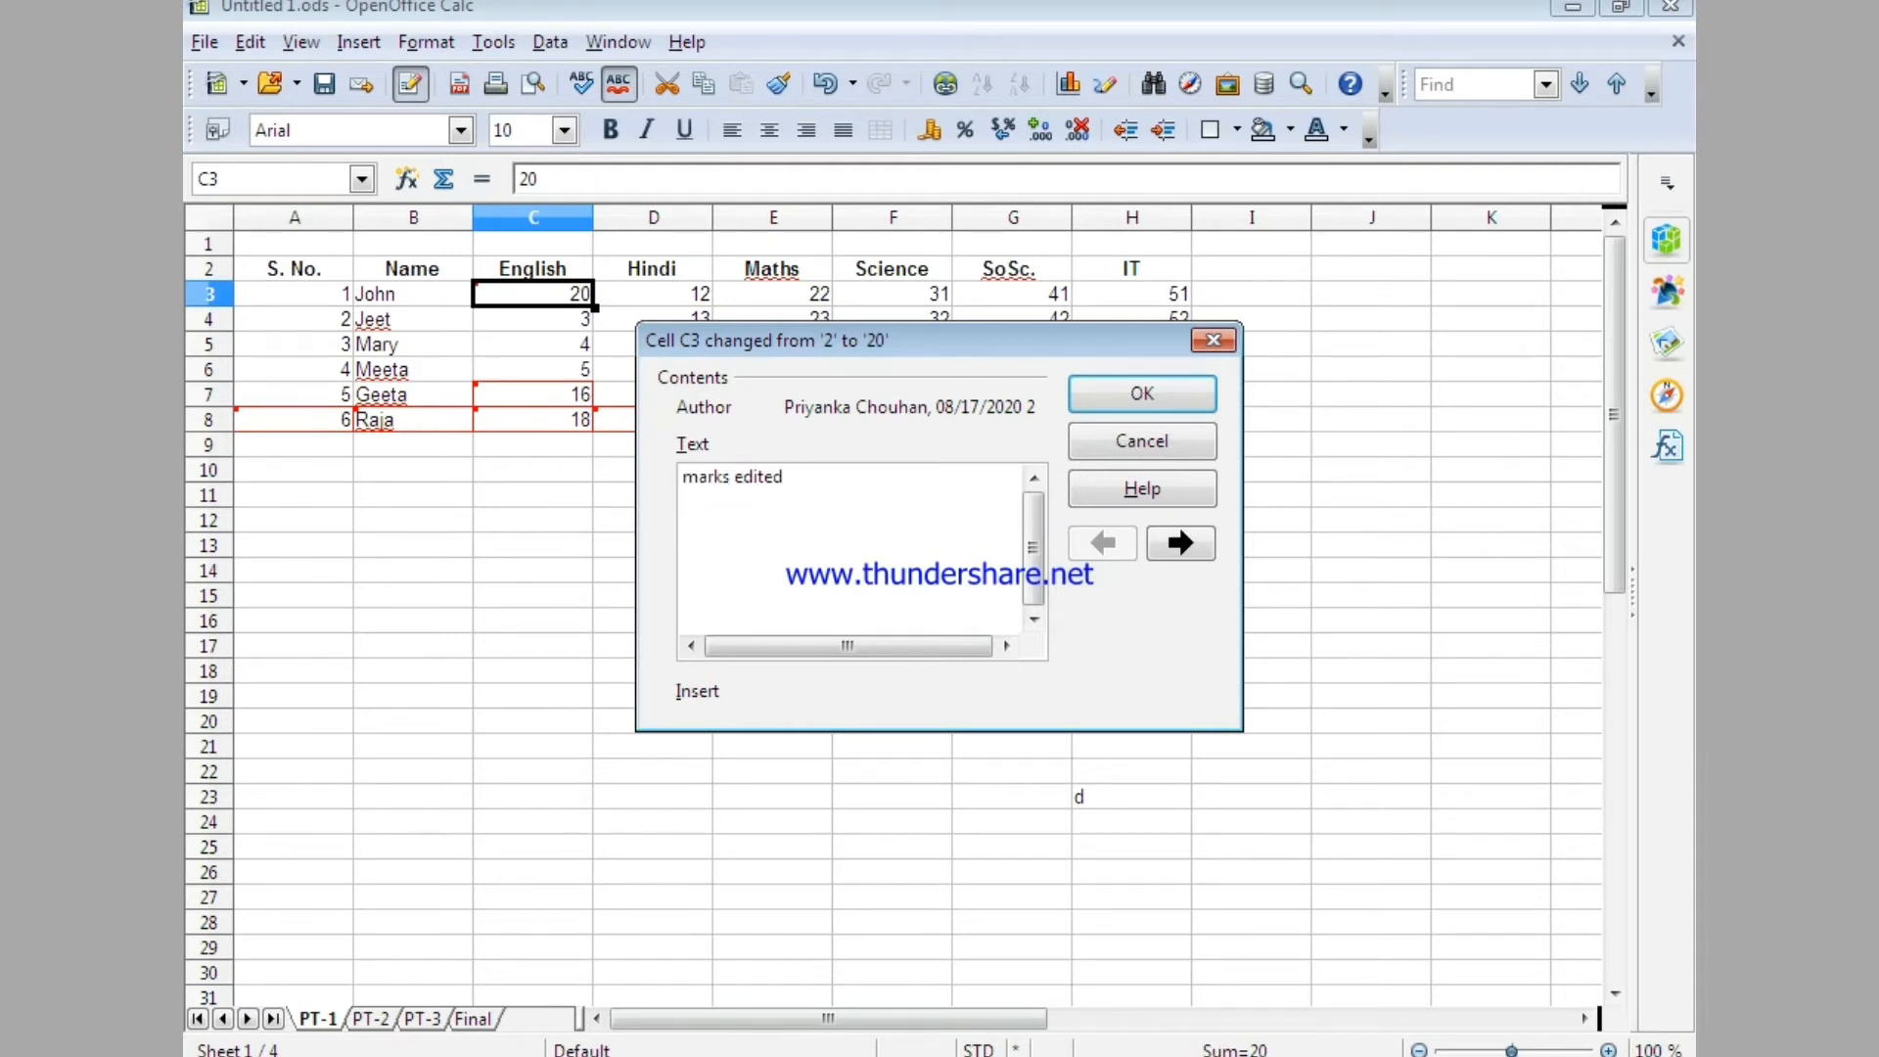
key(Delete)
key(Delete)
key(Delete)
key(Delete)
key(Delete)
key(Delete)
text(changed)
click(1138, 395)
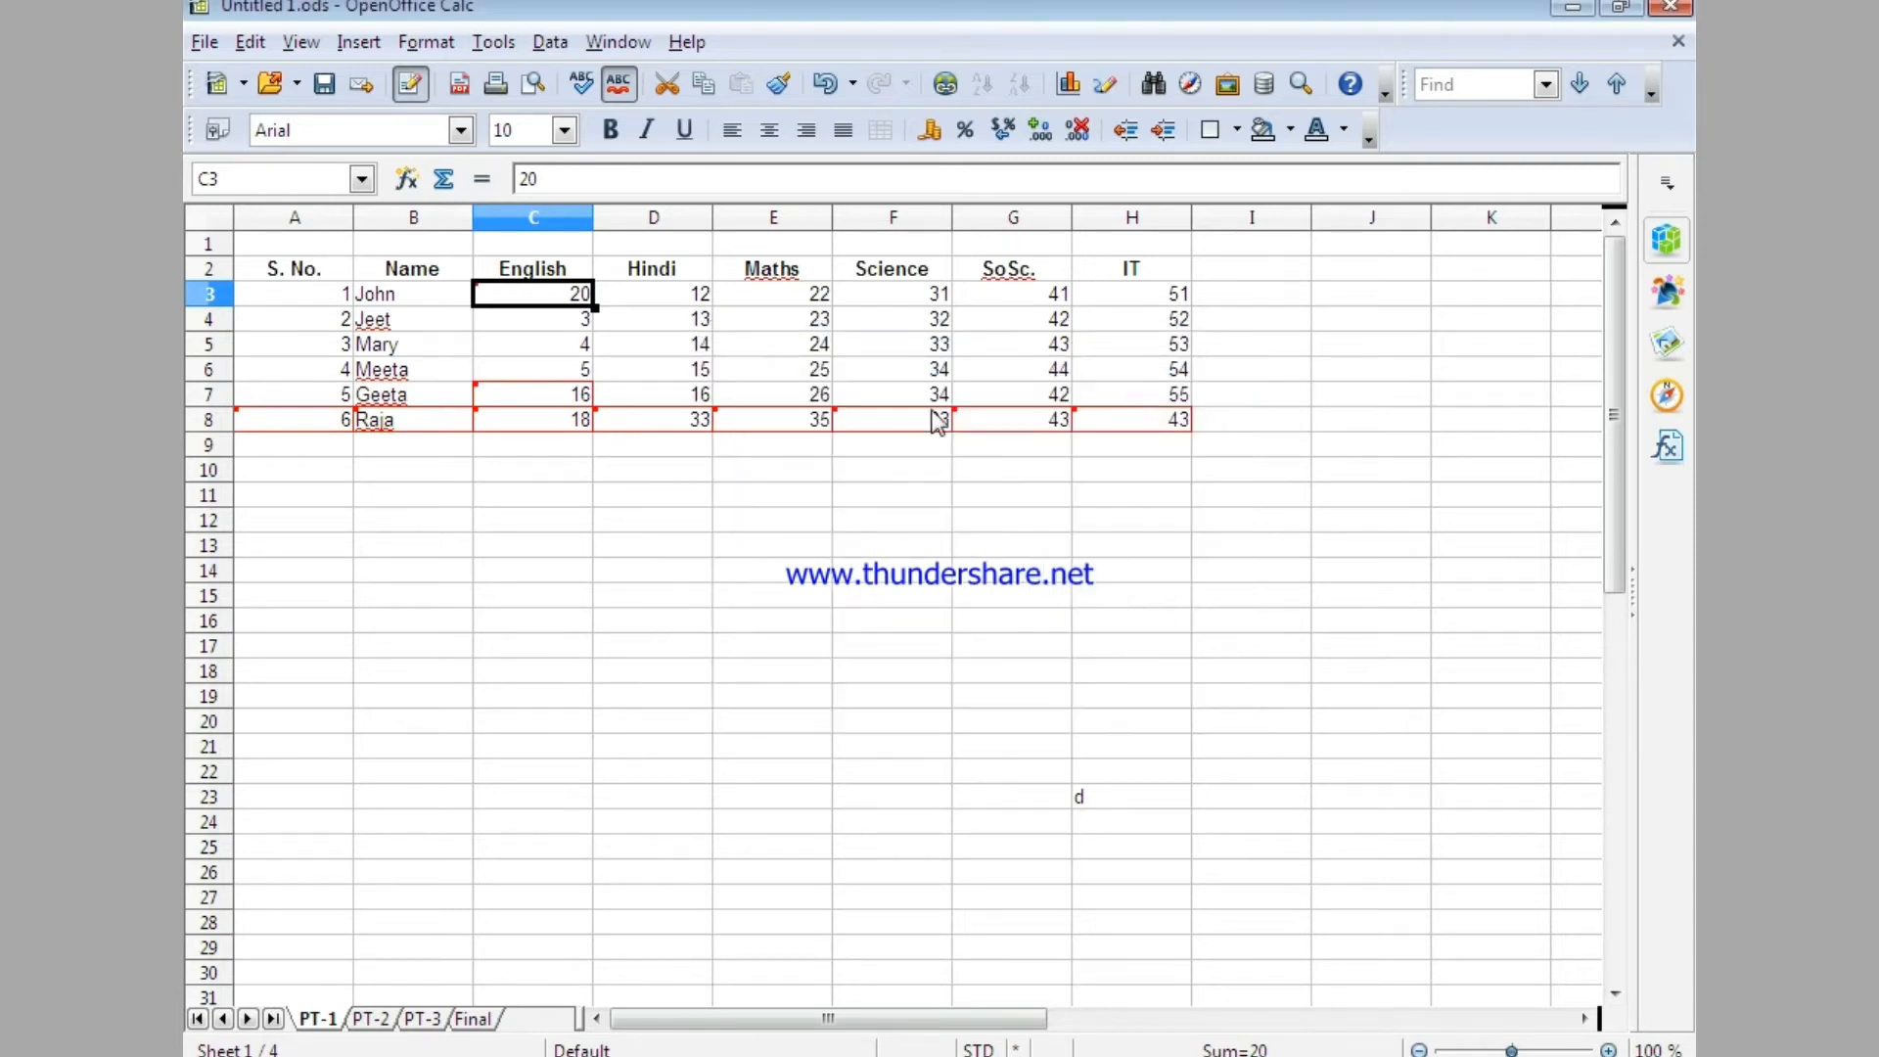
click(533, 518)
mouse_move(499, 285)
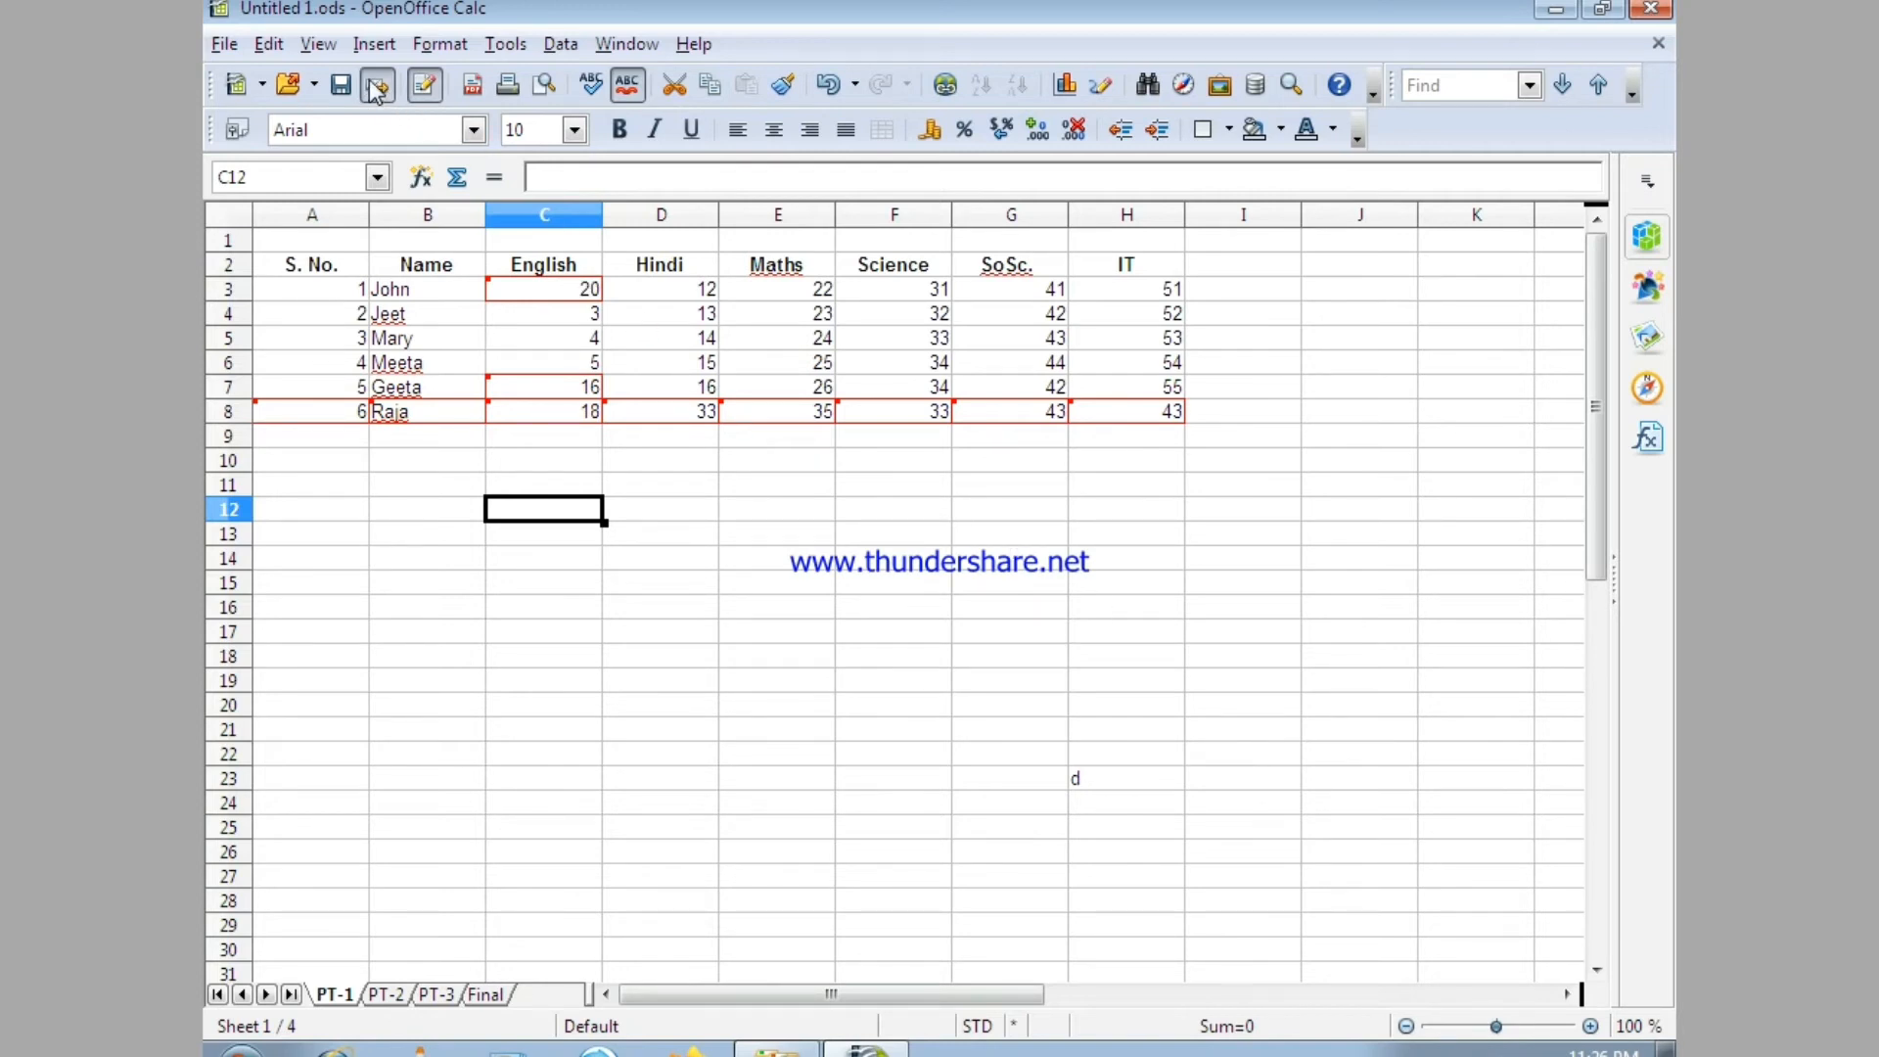
Open the Show Changes settings and enable the Date filter with the "earlier than" condition.
click(270, 45)
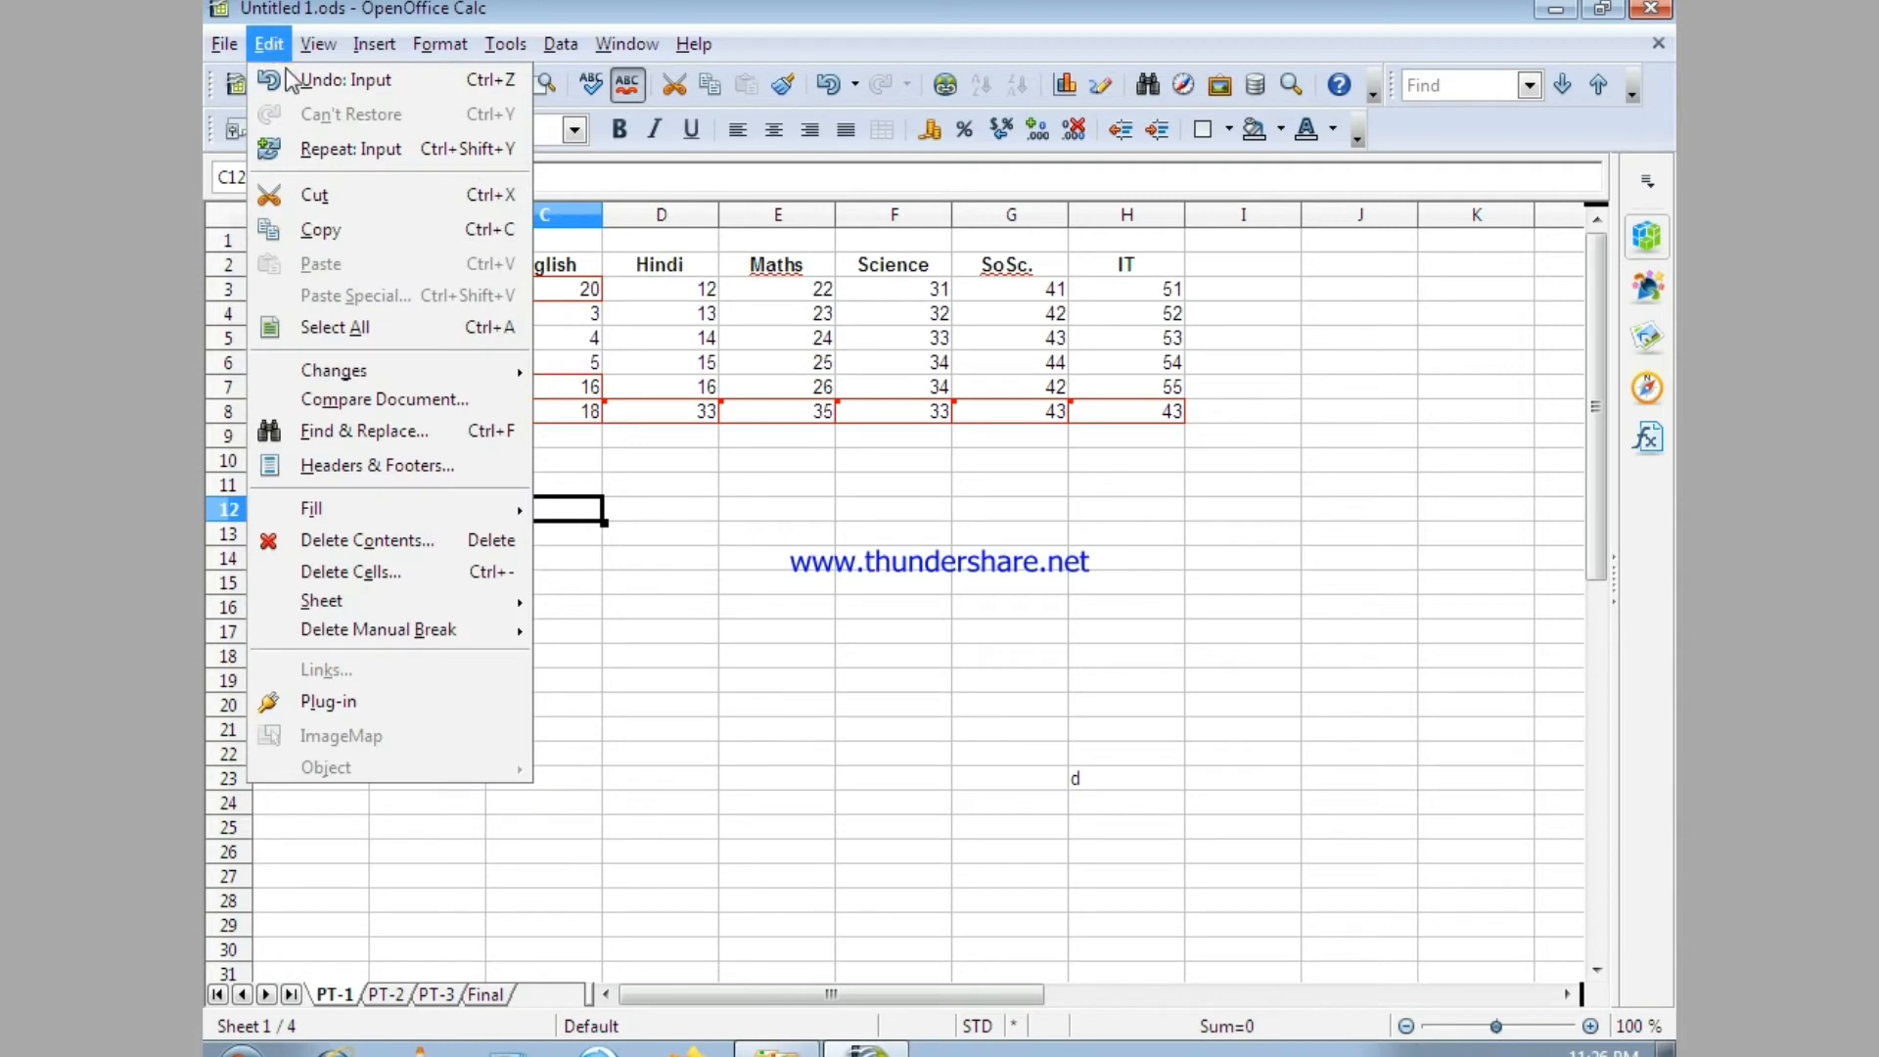
mouse_move(388, 380)
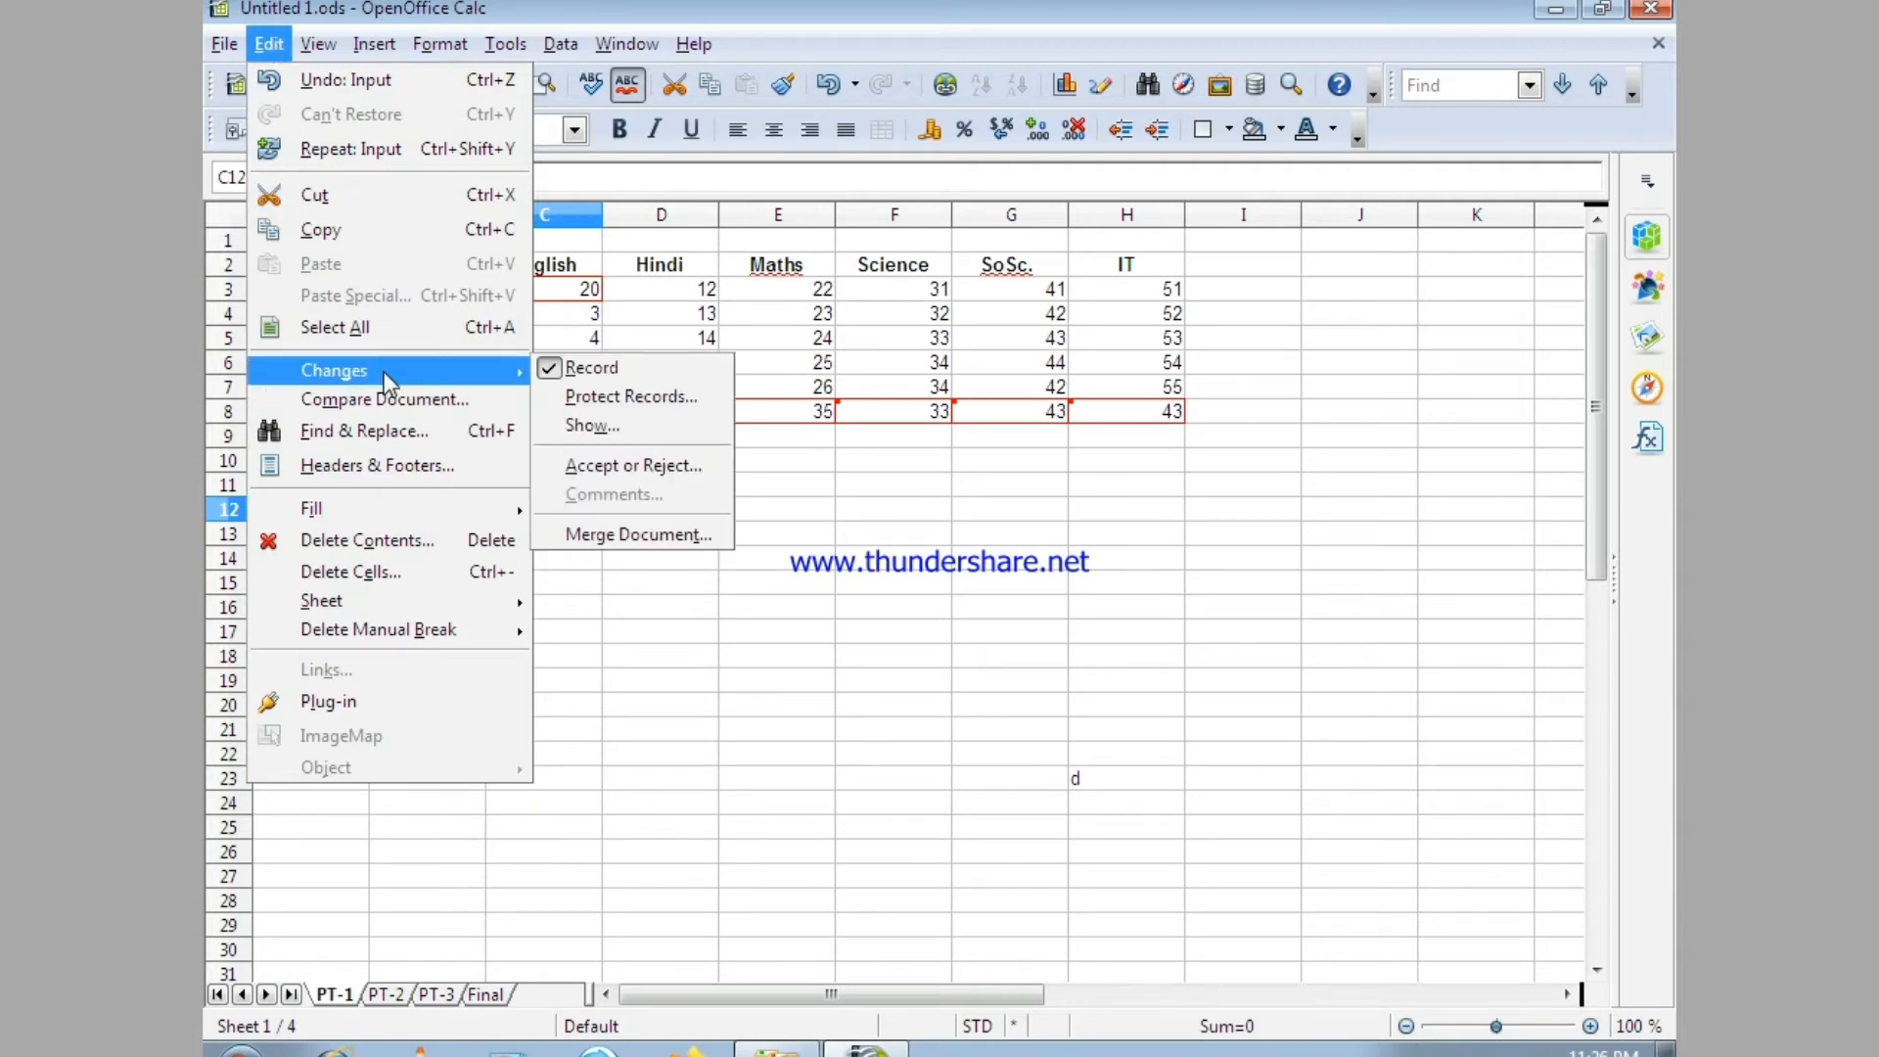
click(607, 427)
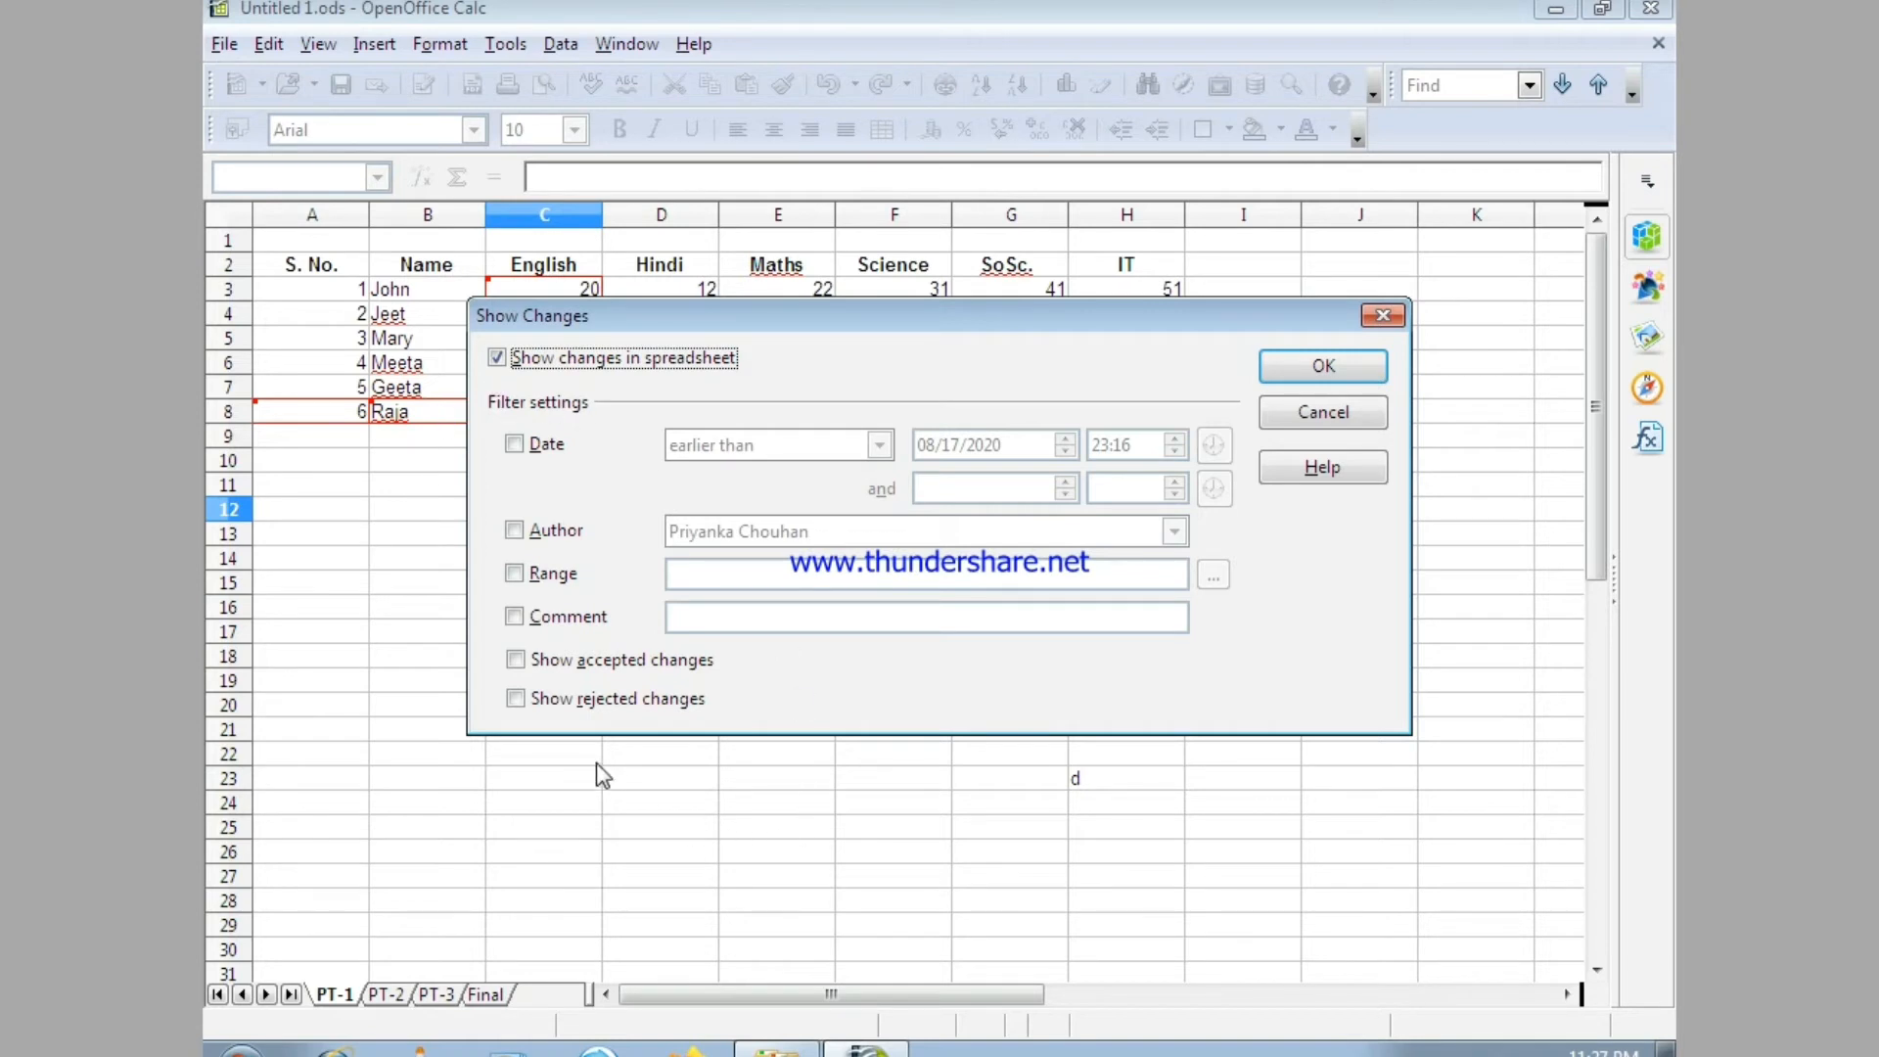
click(515, 447)
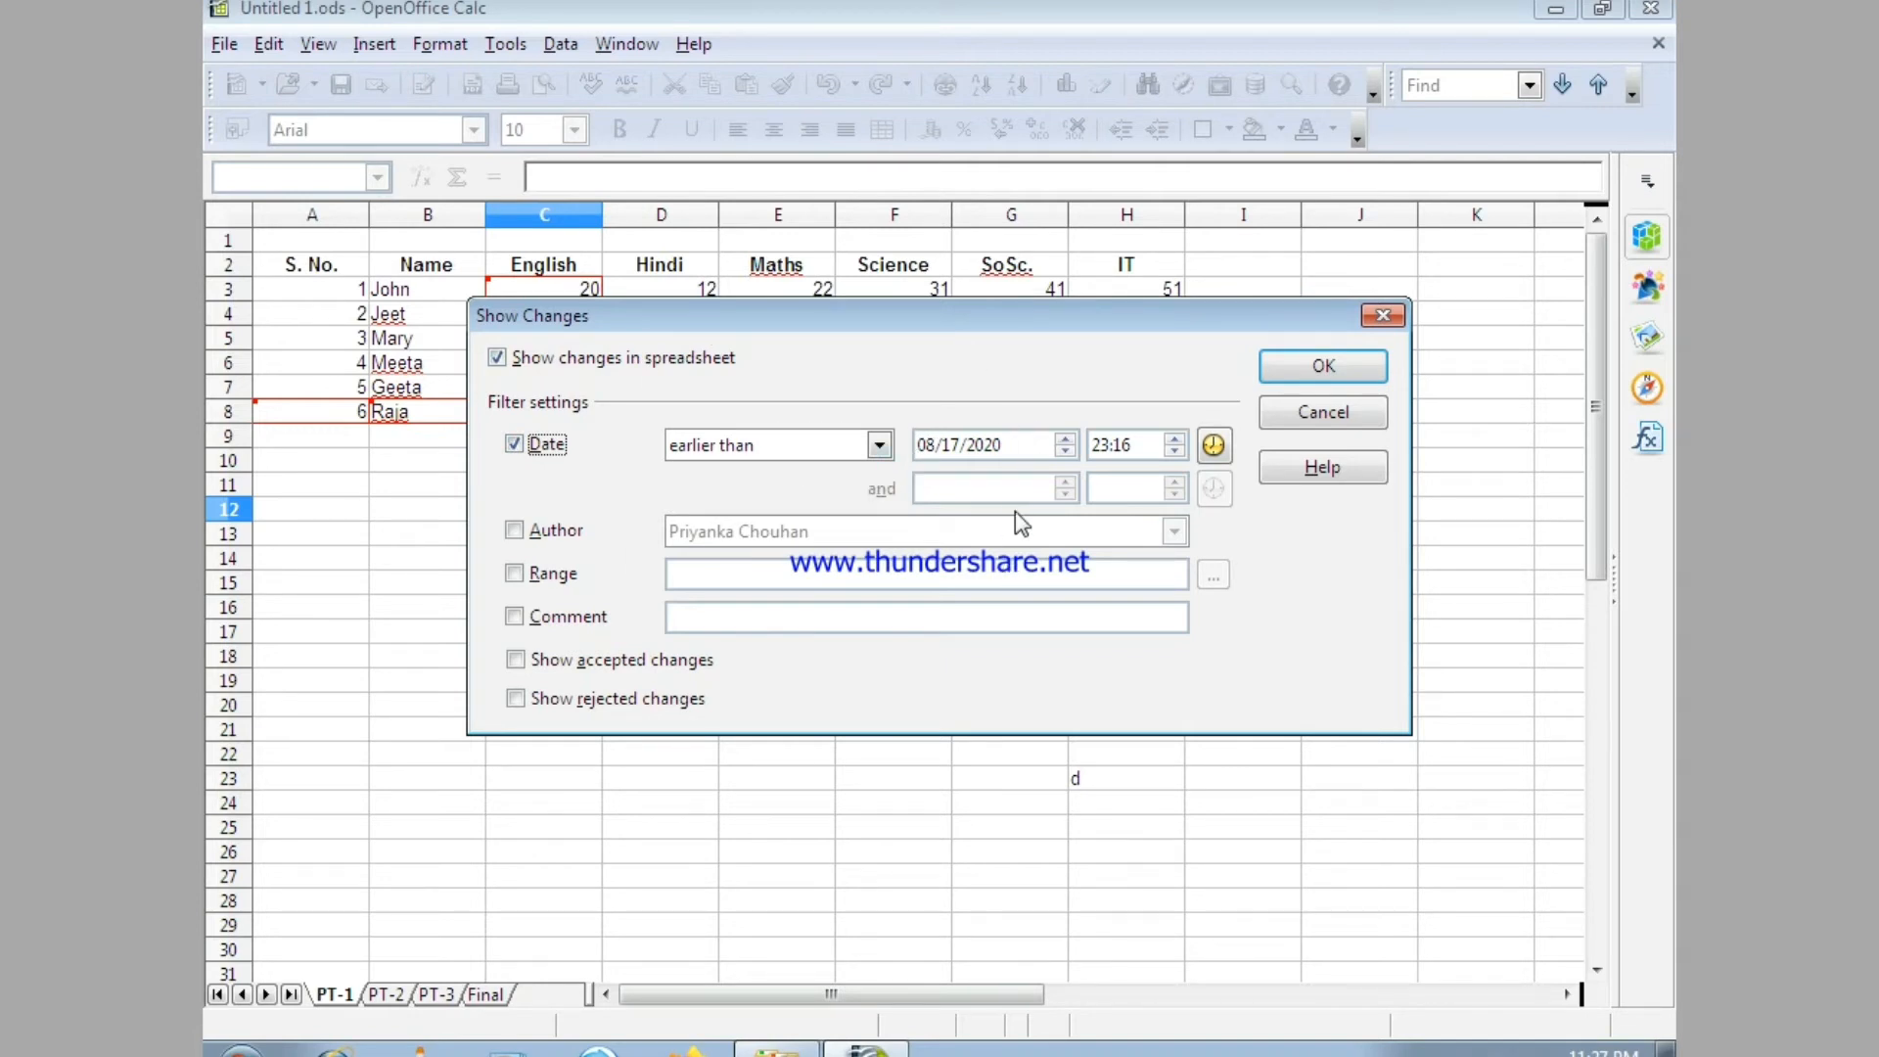
click(884, 448)
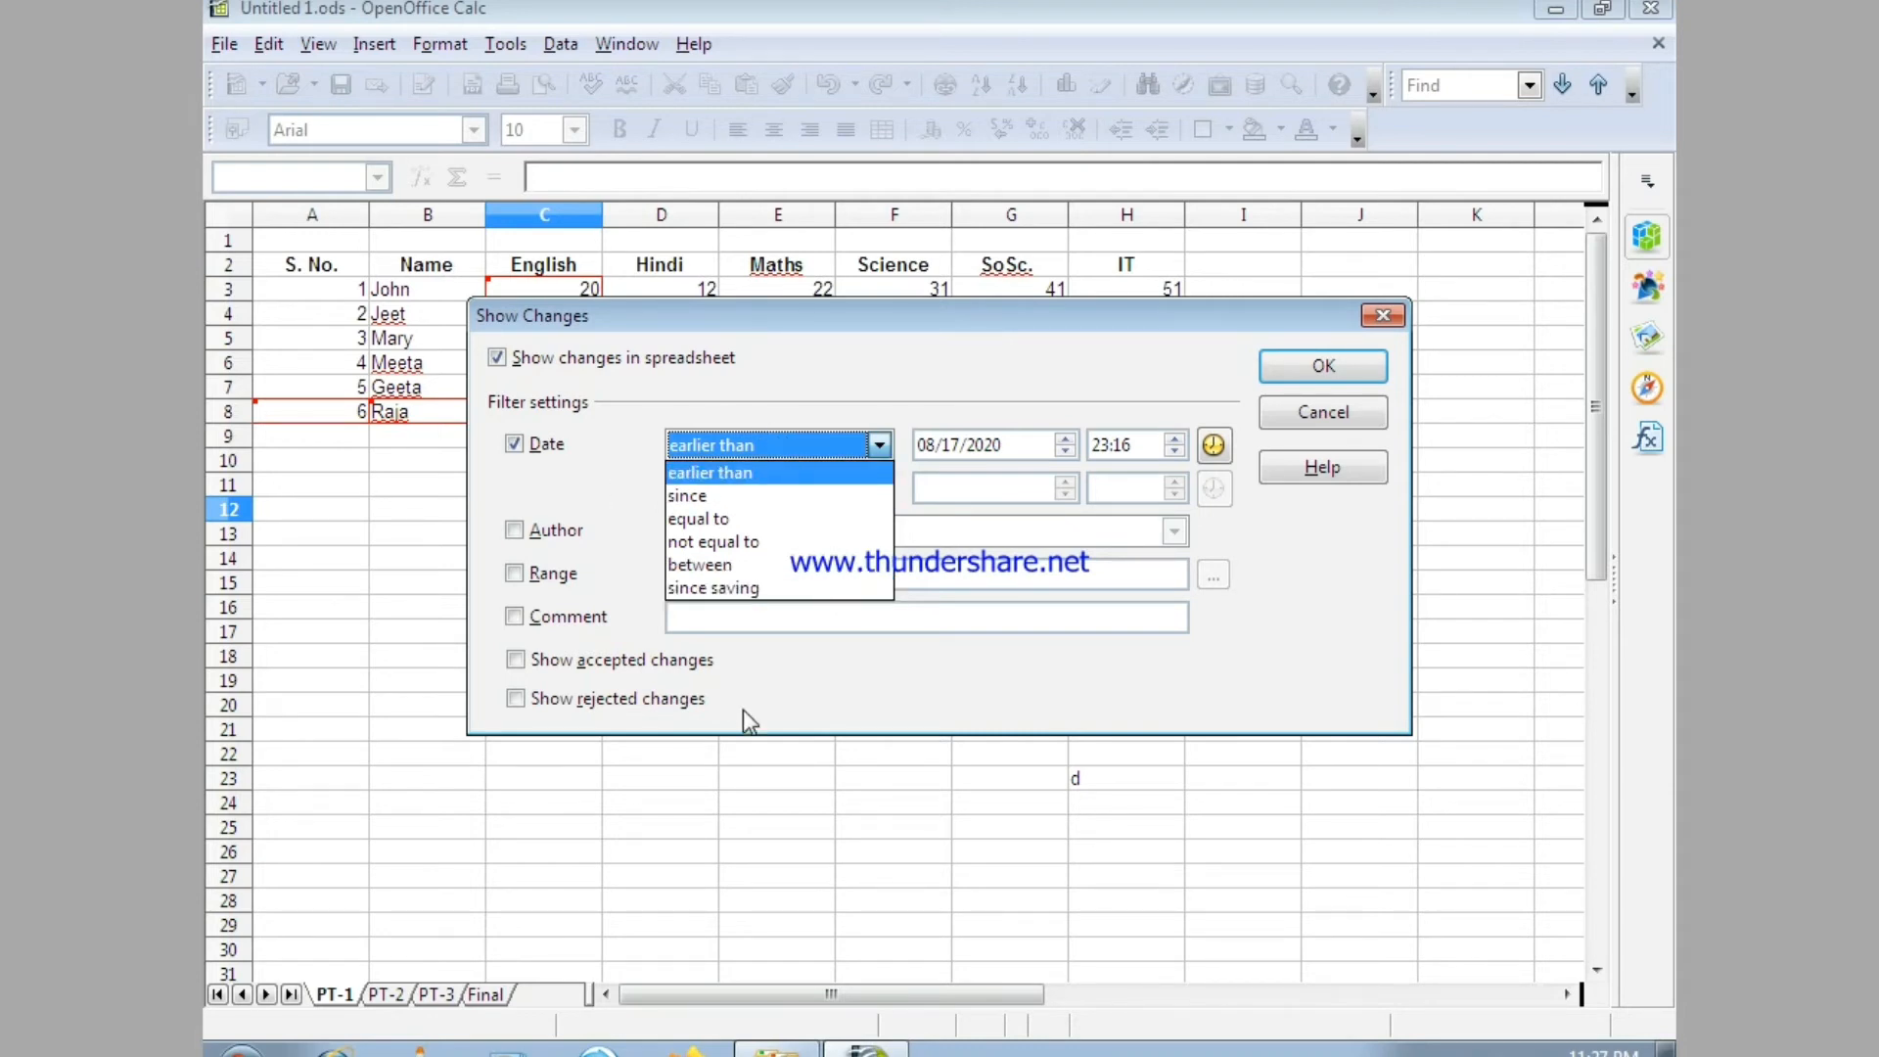
click(638, 482)
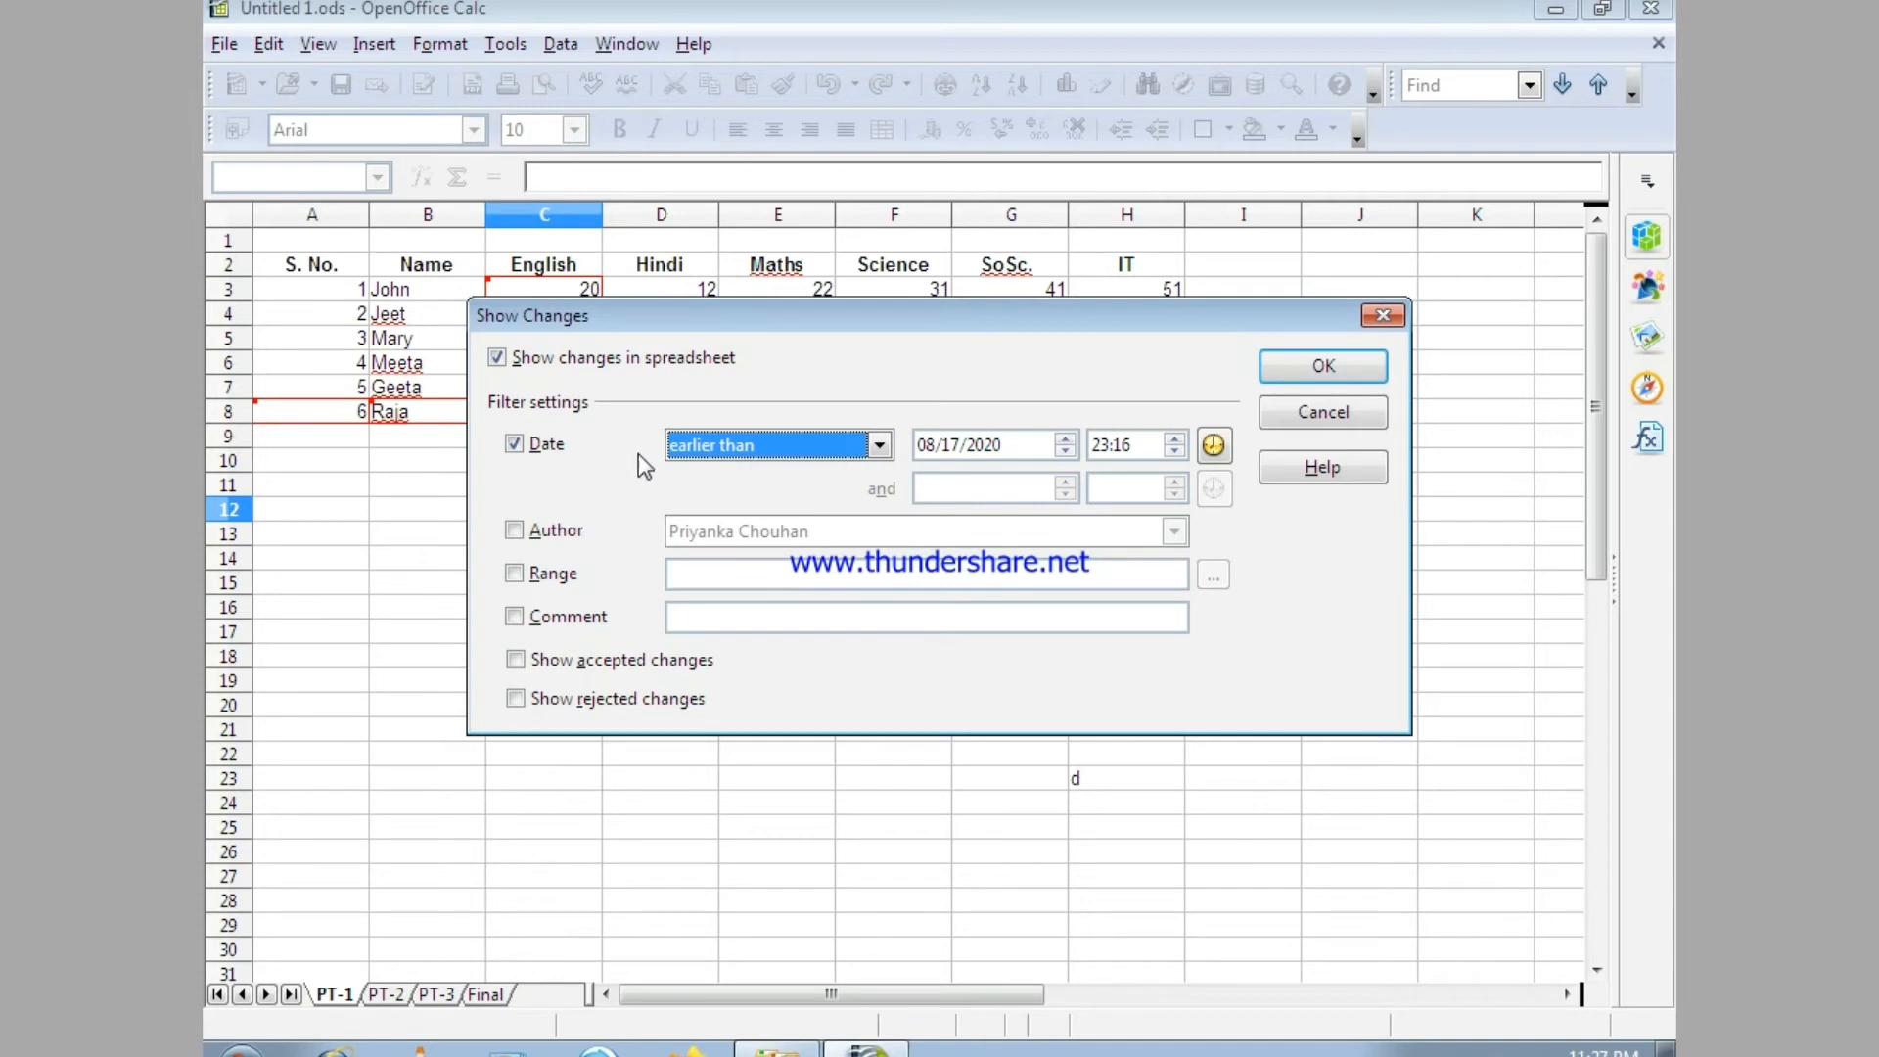
Try the Author filter and look through its author choices, and turn off both the Author and Date filters.
click(528, 531)
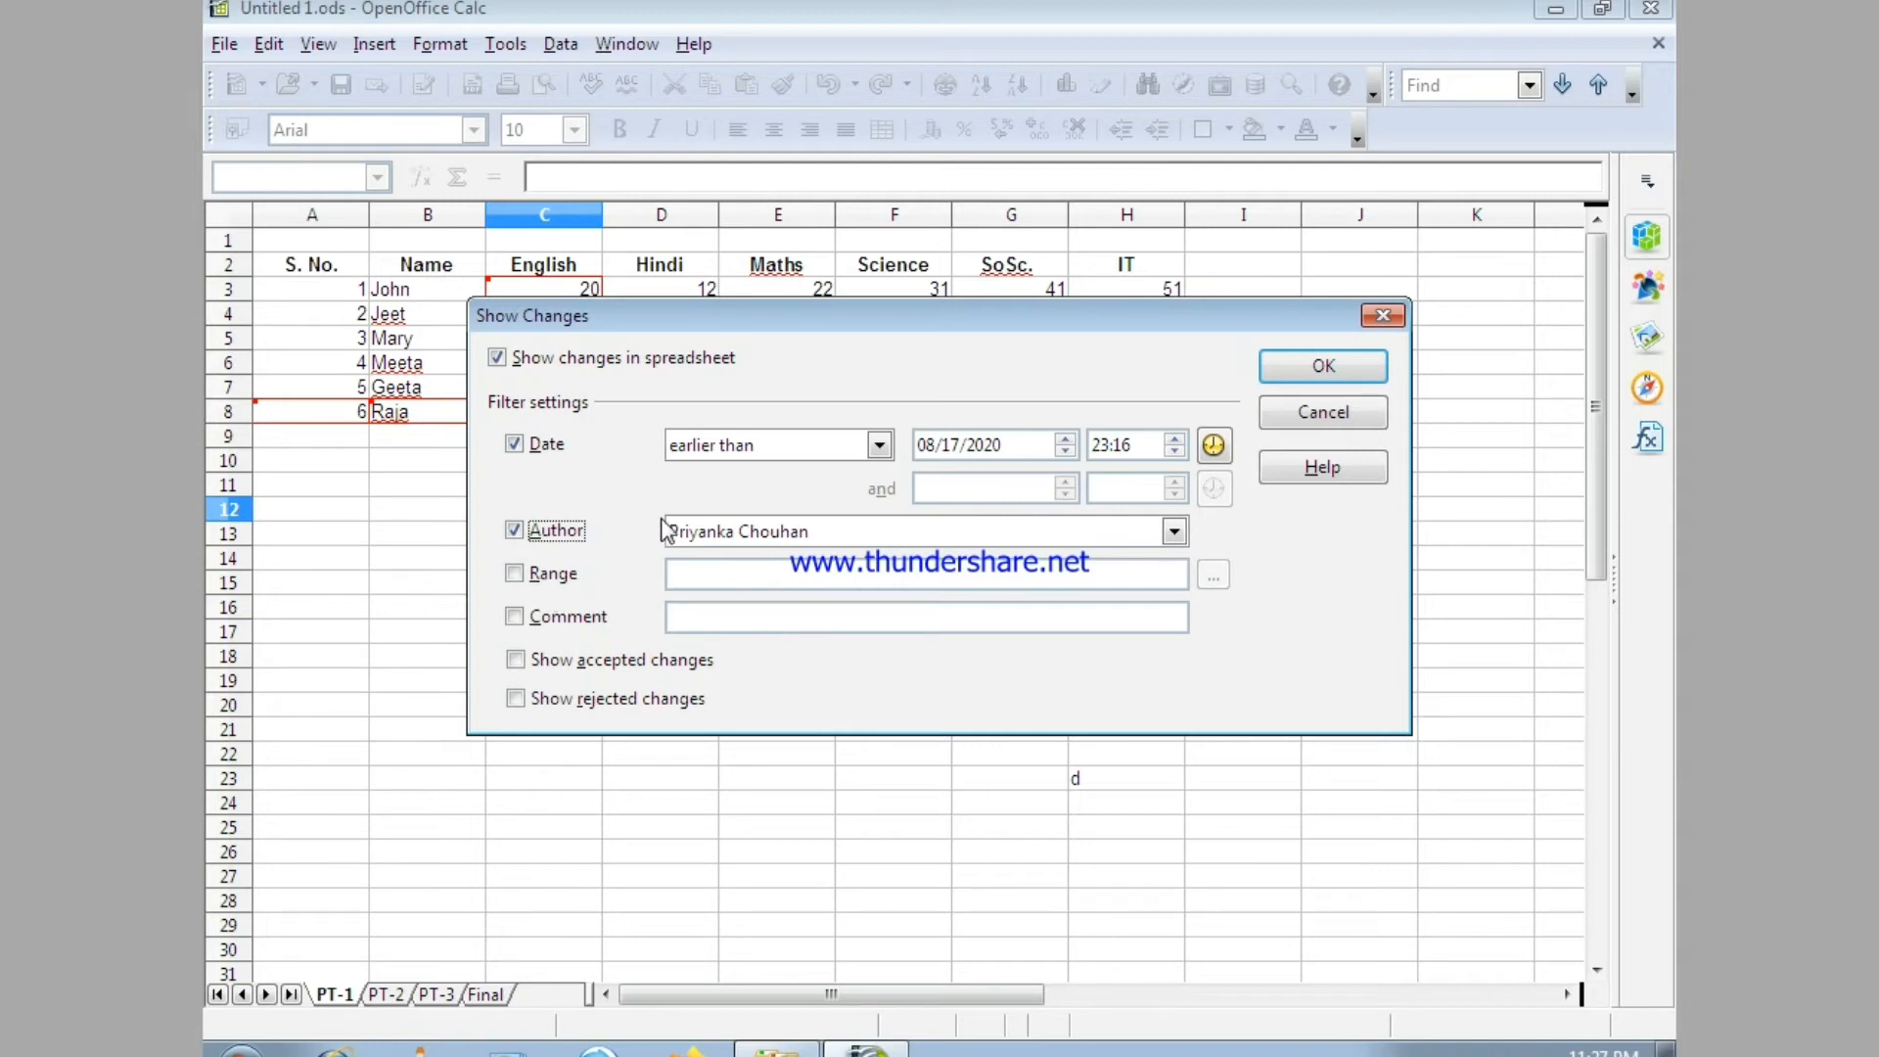
click(1174, 531)
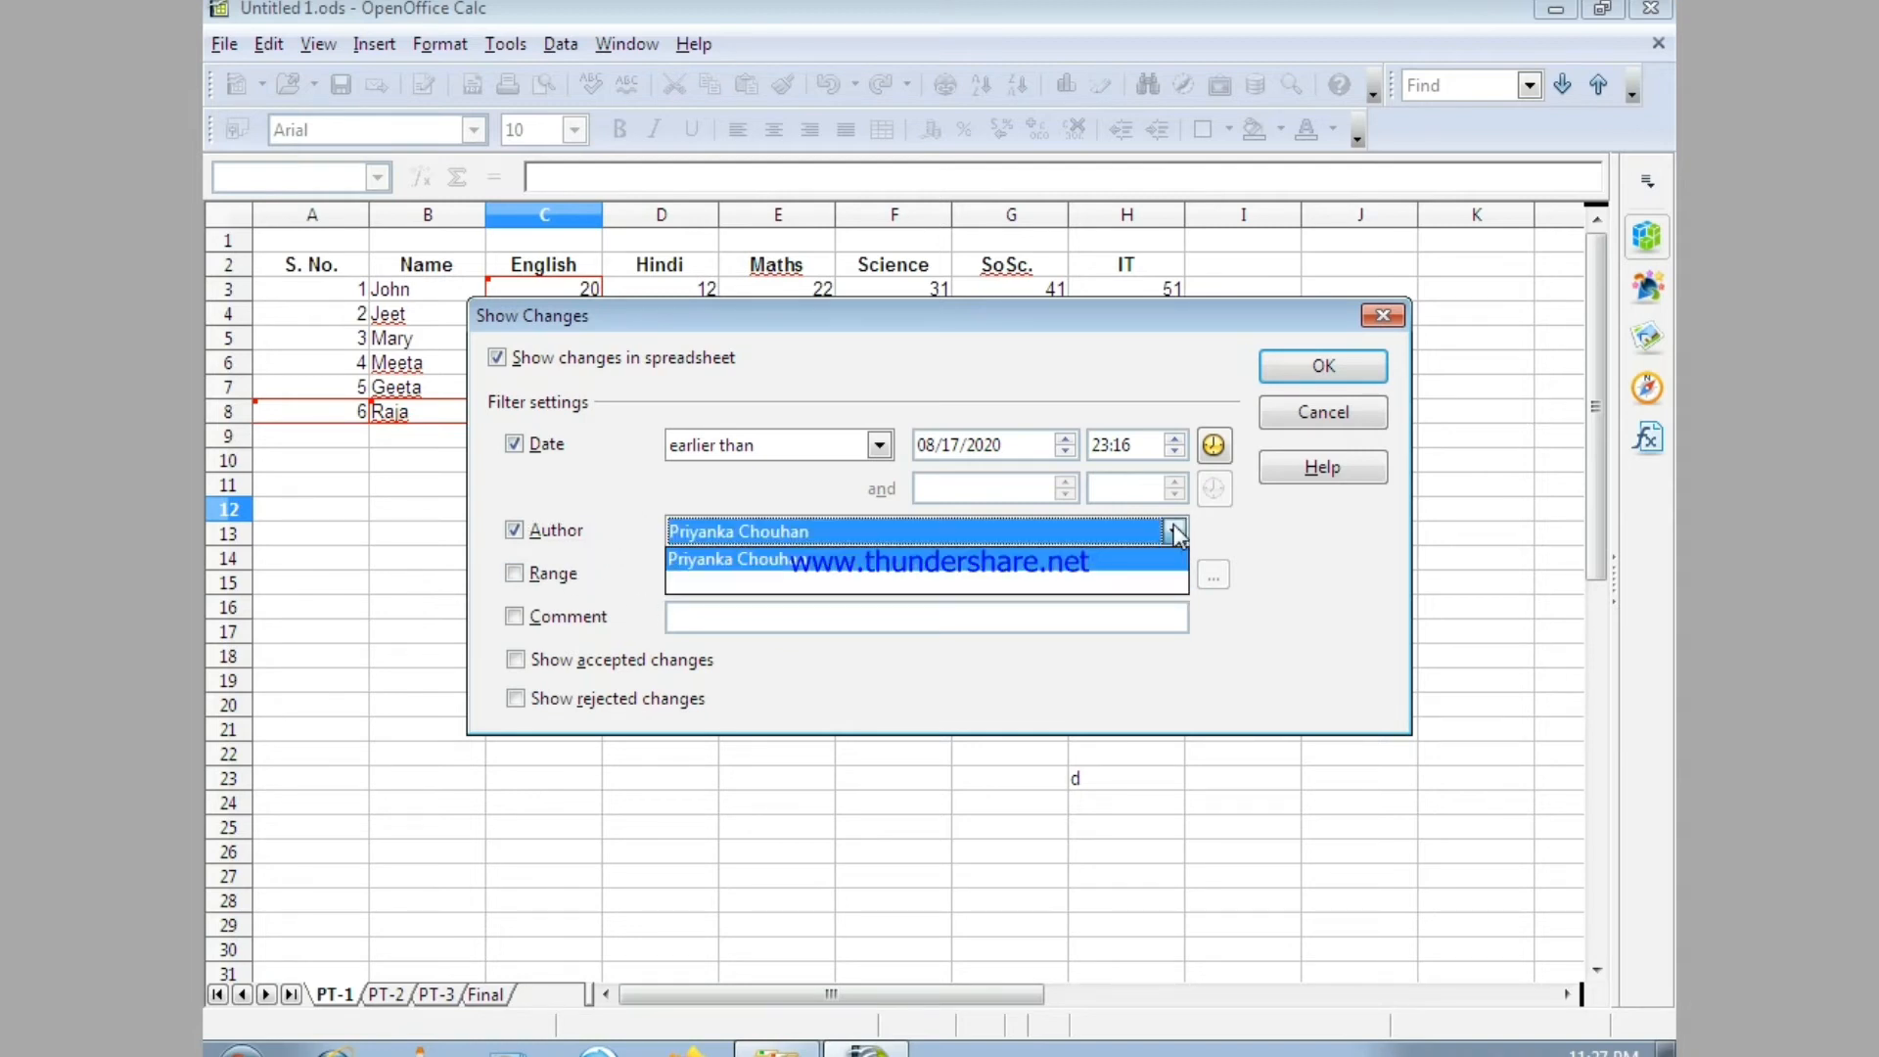
click(1175, 533)
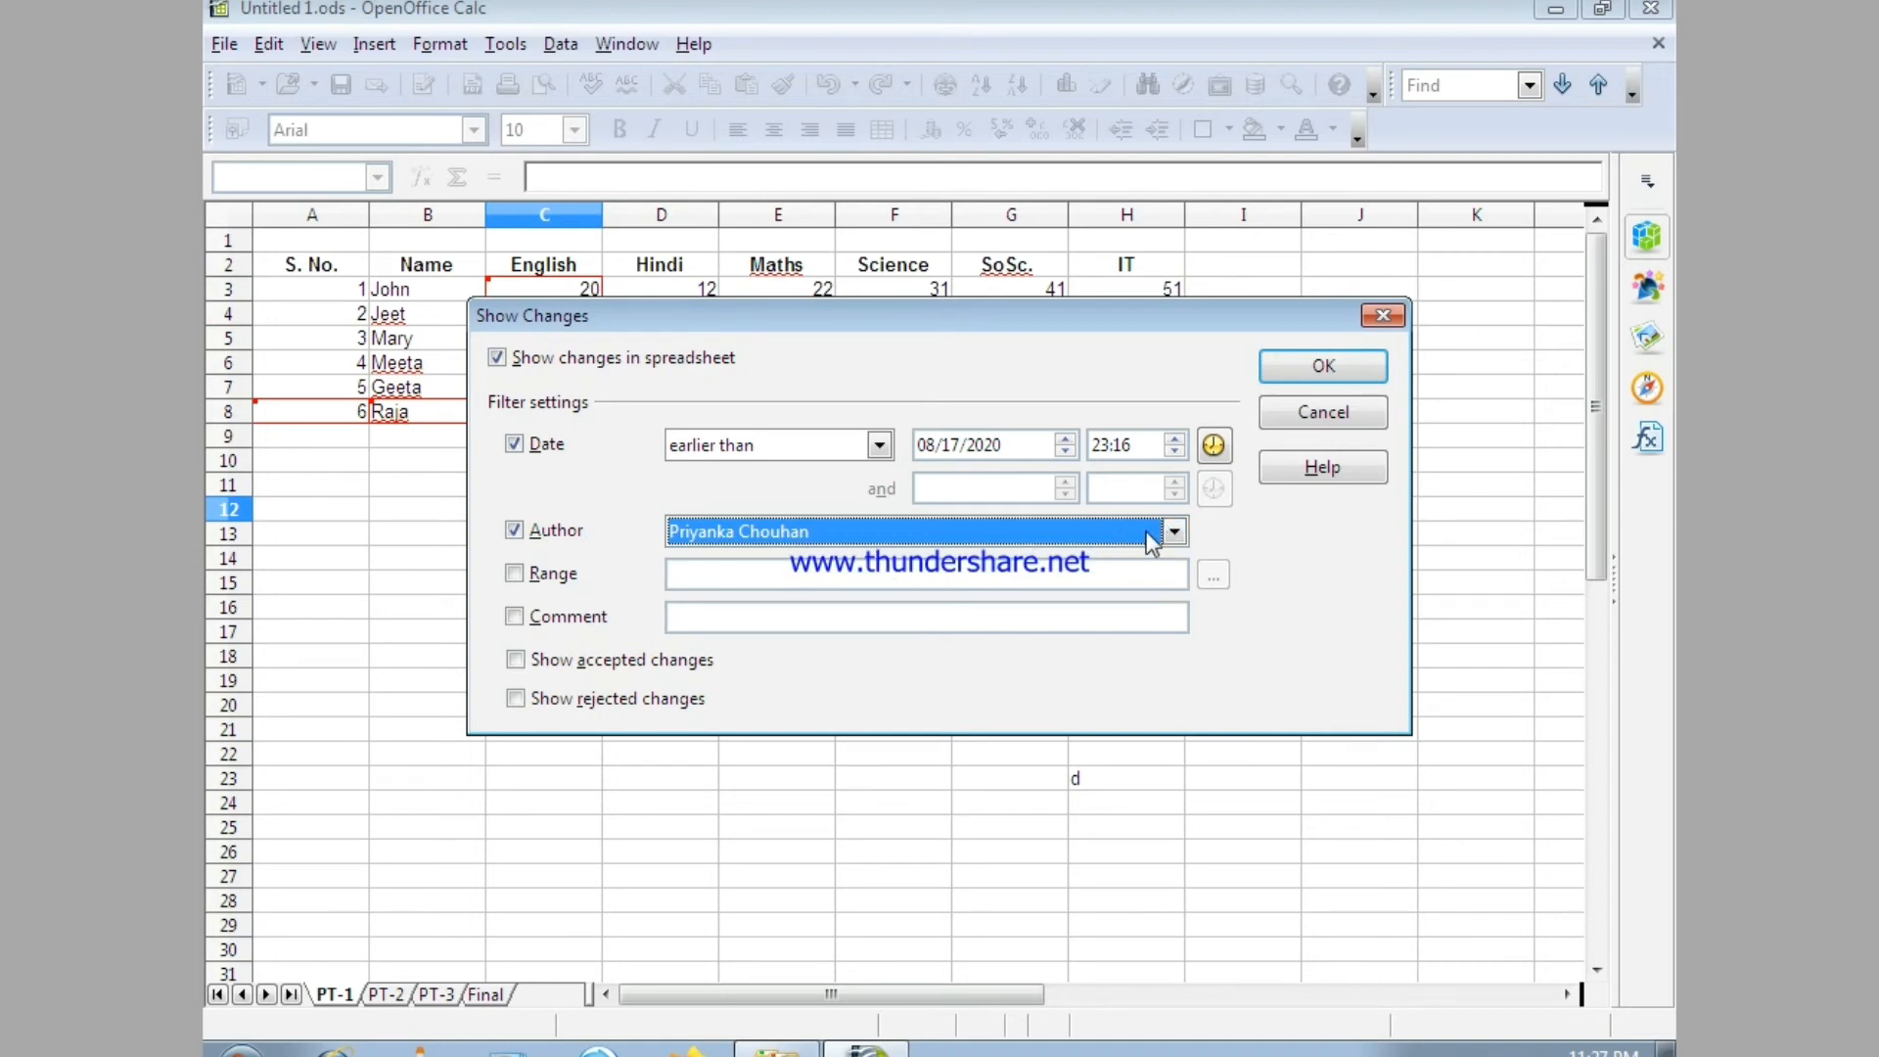
click(1174, 534)
click(1173, 534)
click(1175, 533)
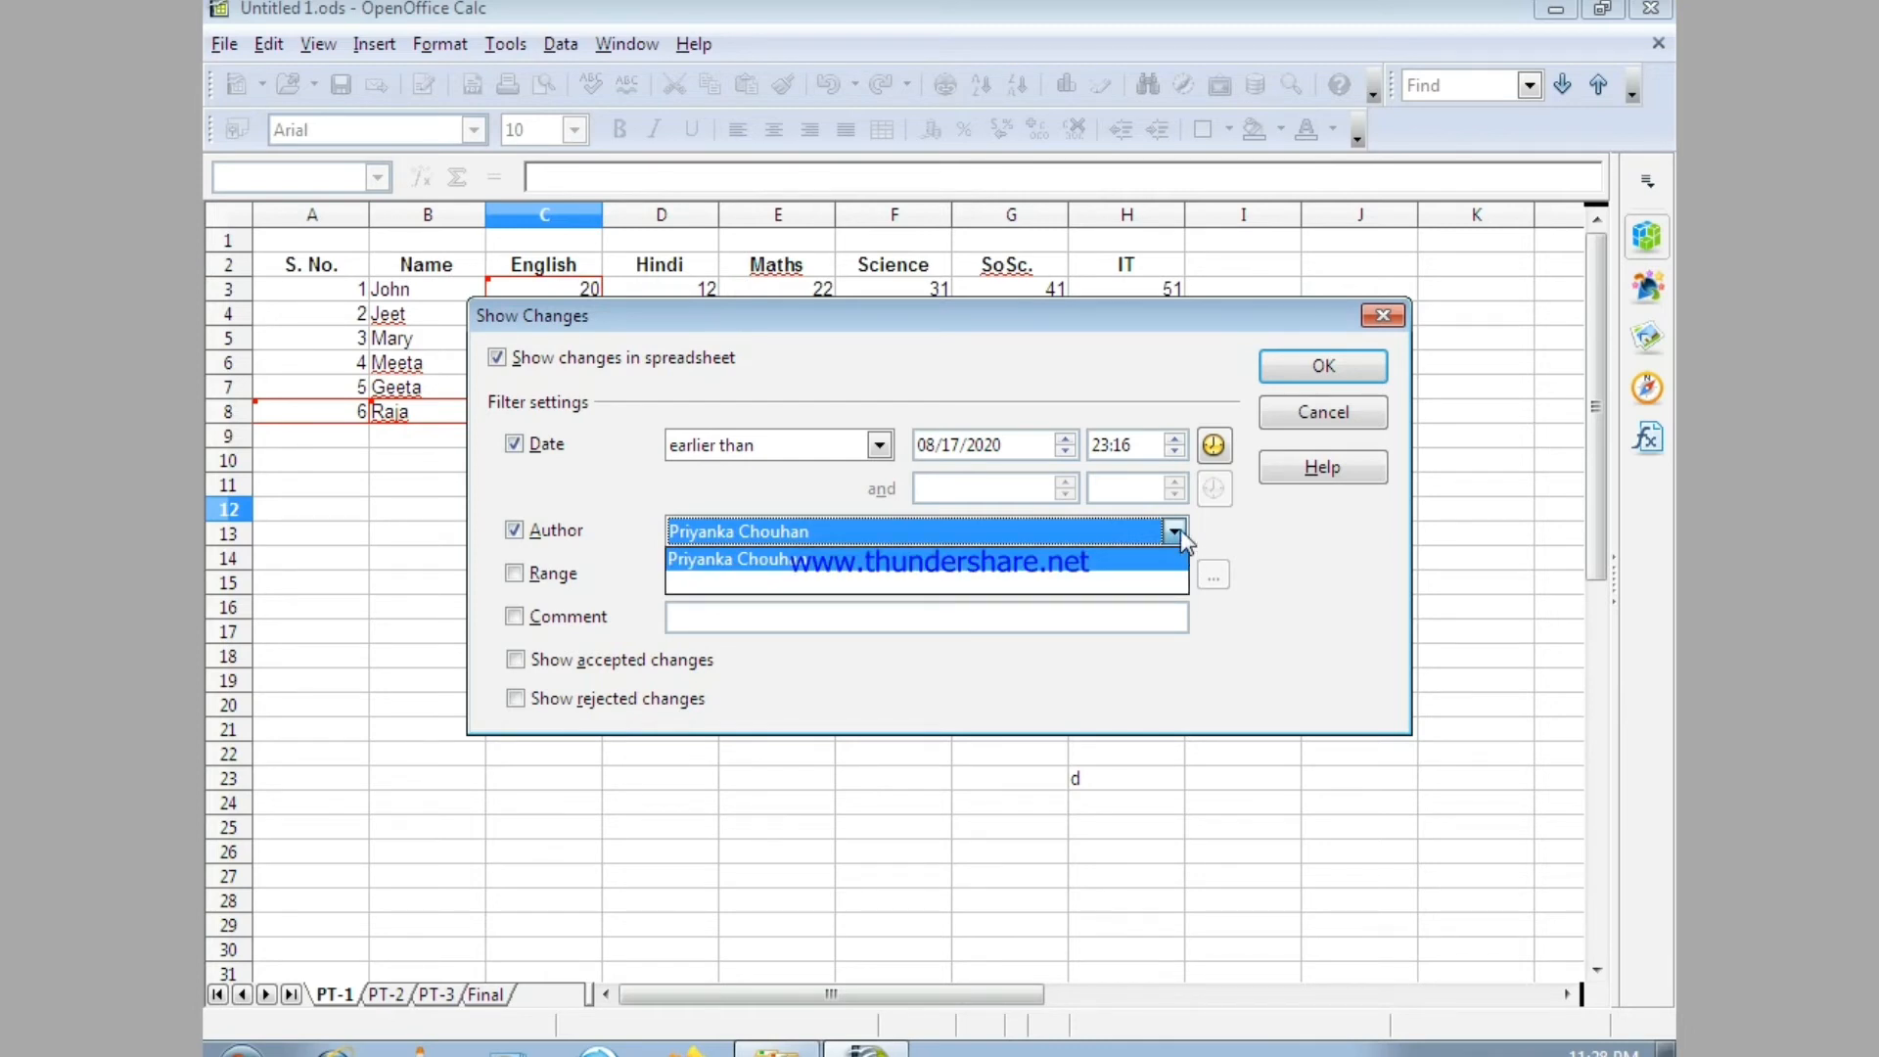
click(527, 540)
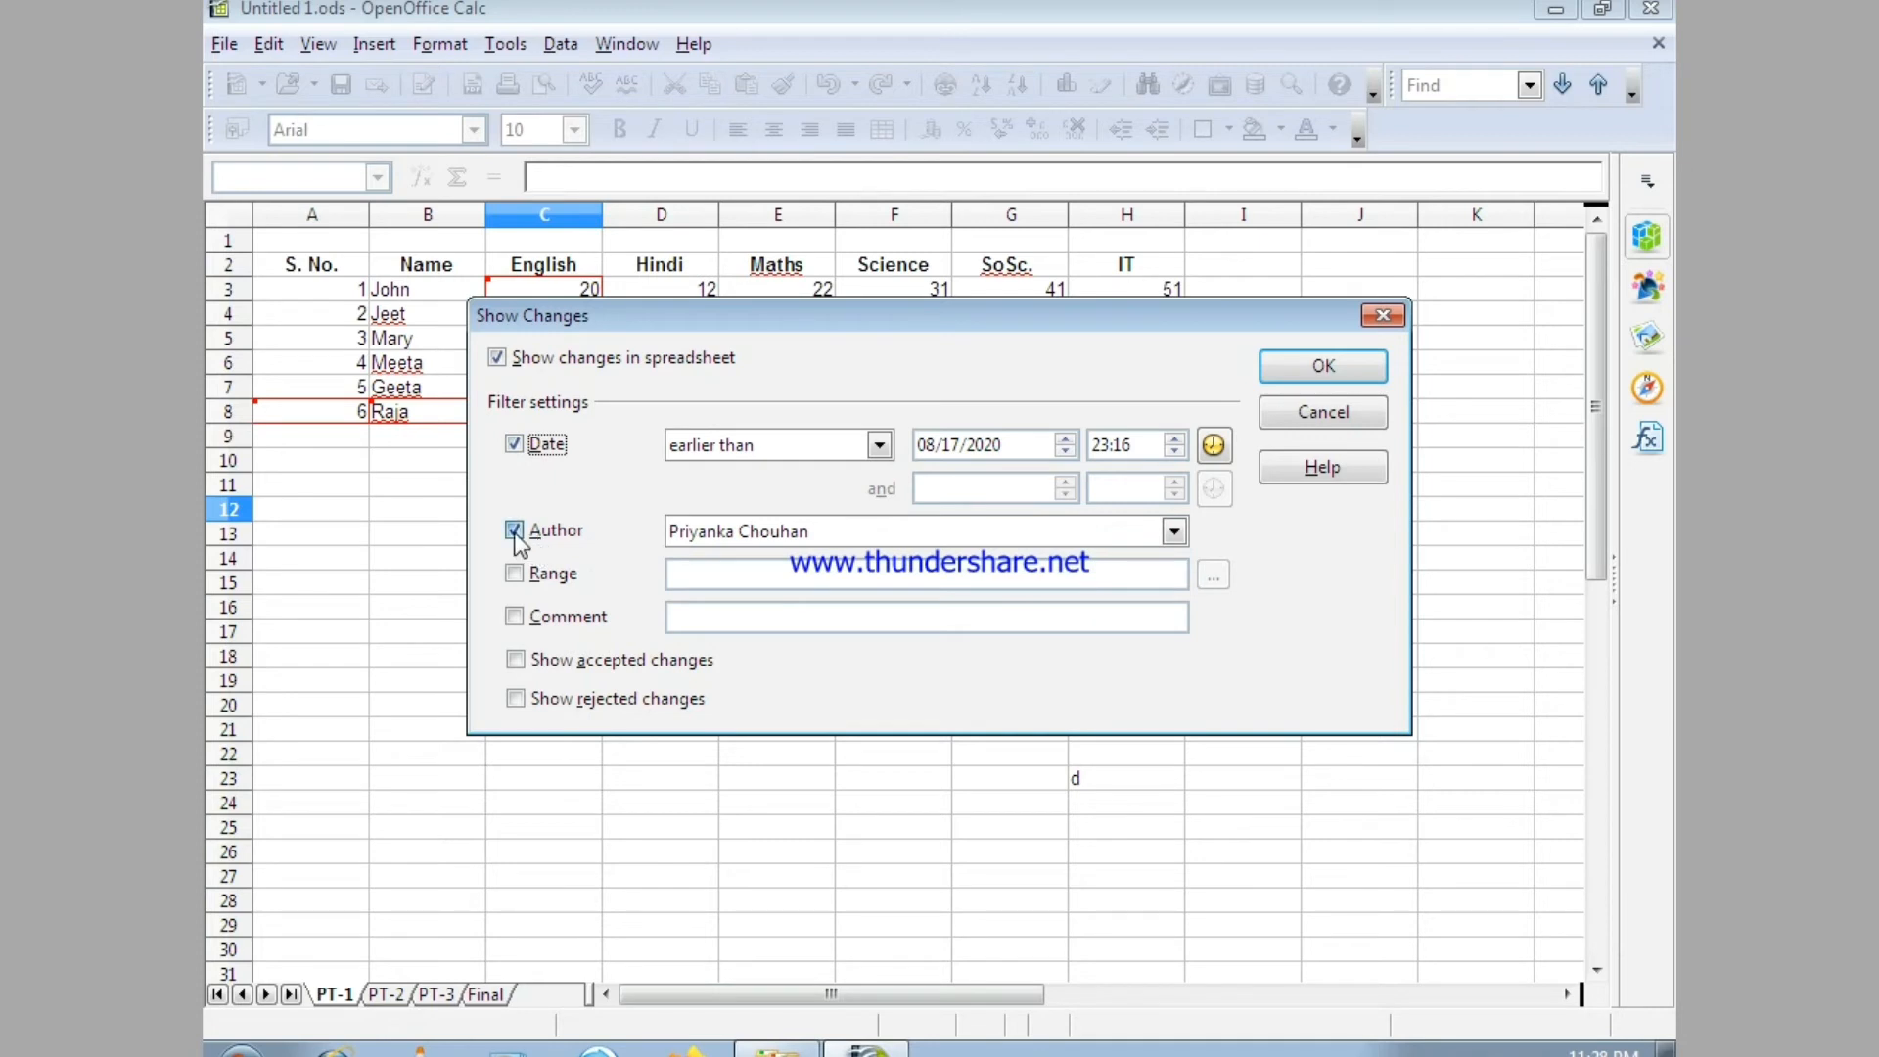
click(515, 531)
click(515, 445)
Try out the Range and Comment filters in the Show Changes settings.
click(514, 573)
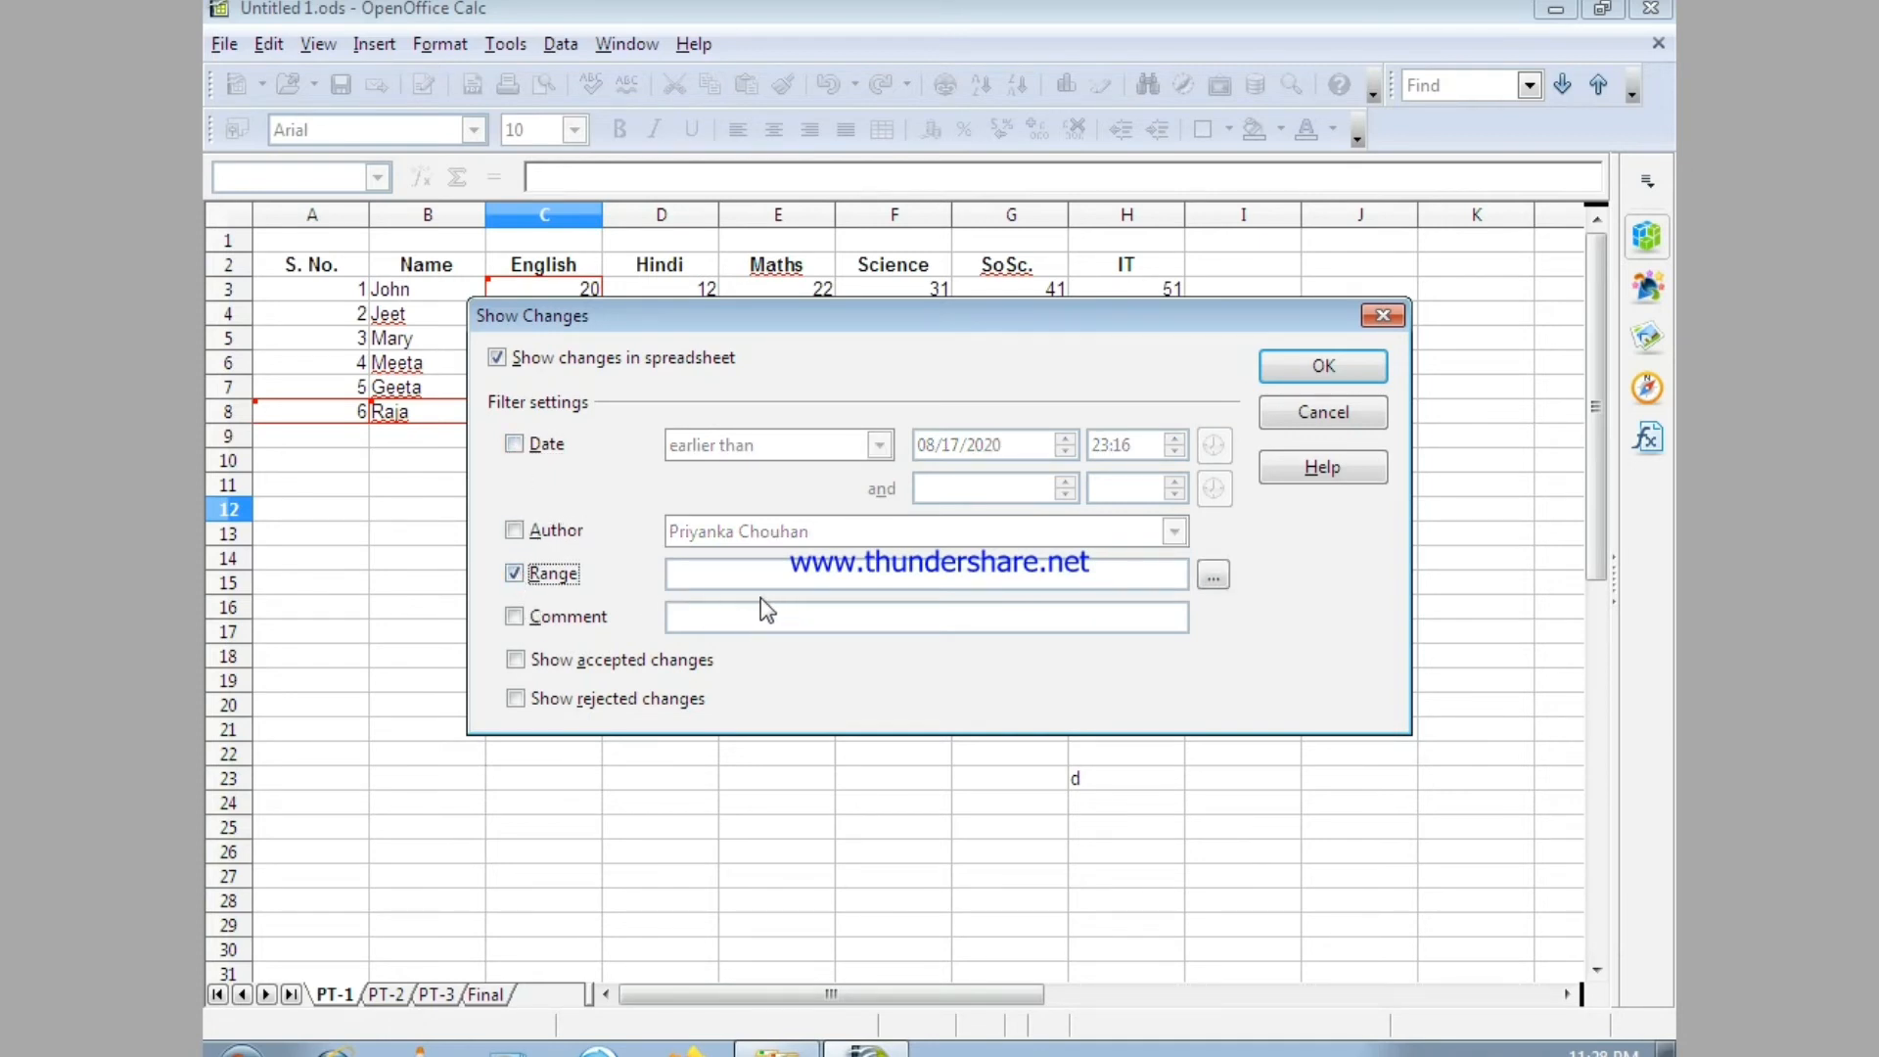
drag(821, 315, 798, 539)
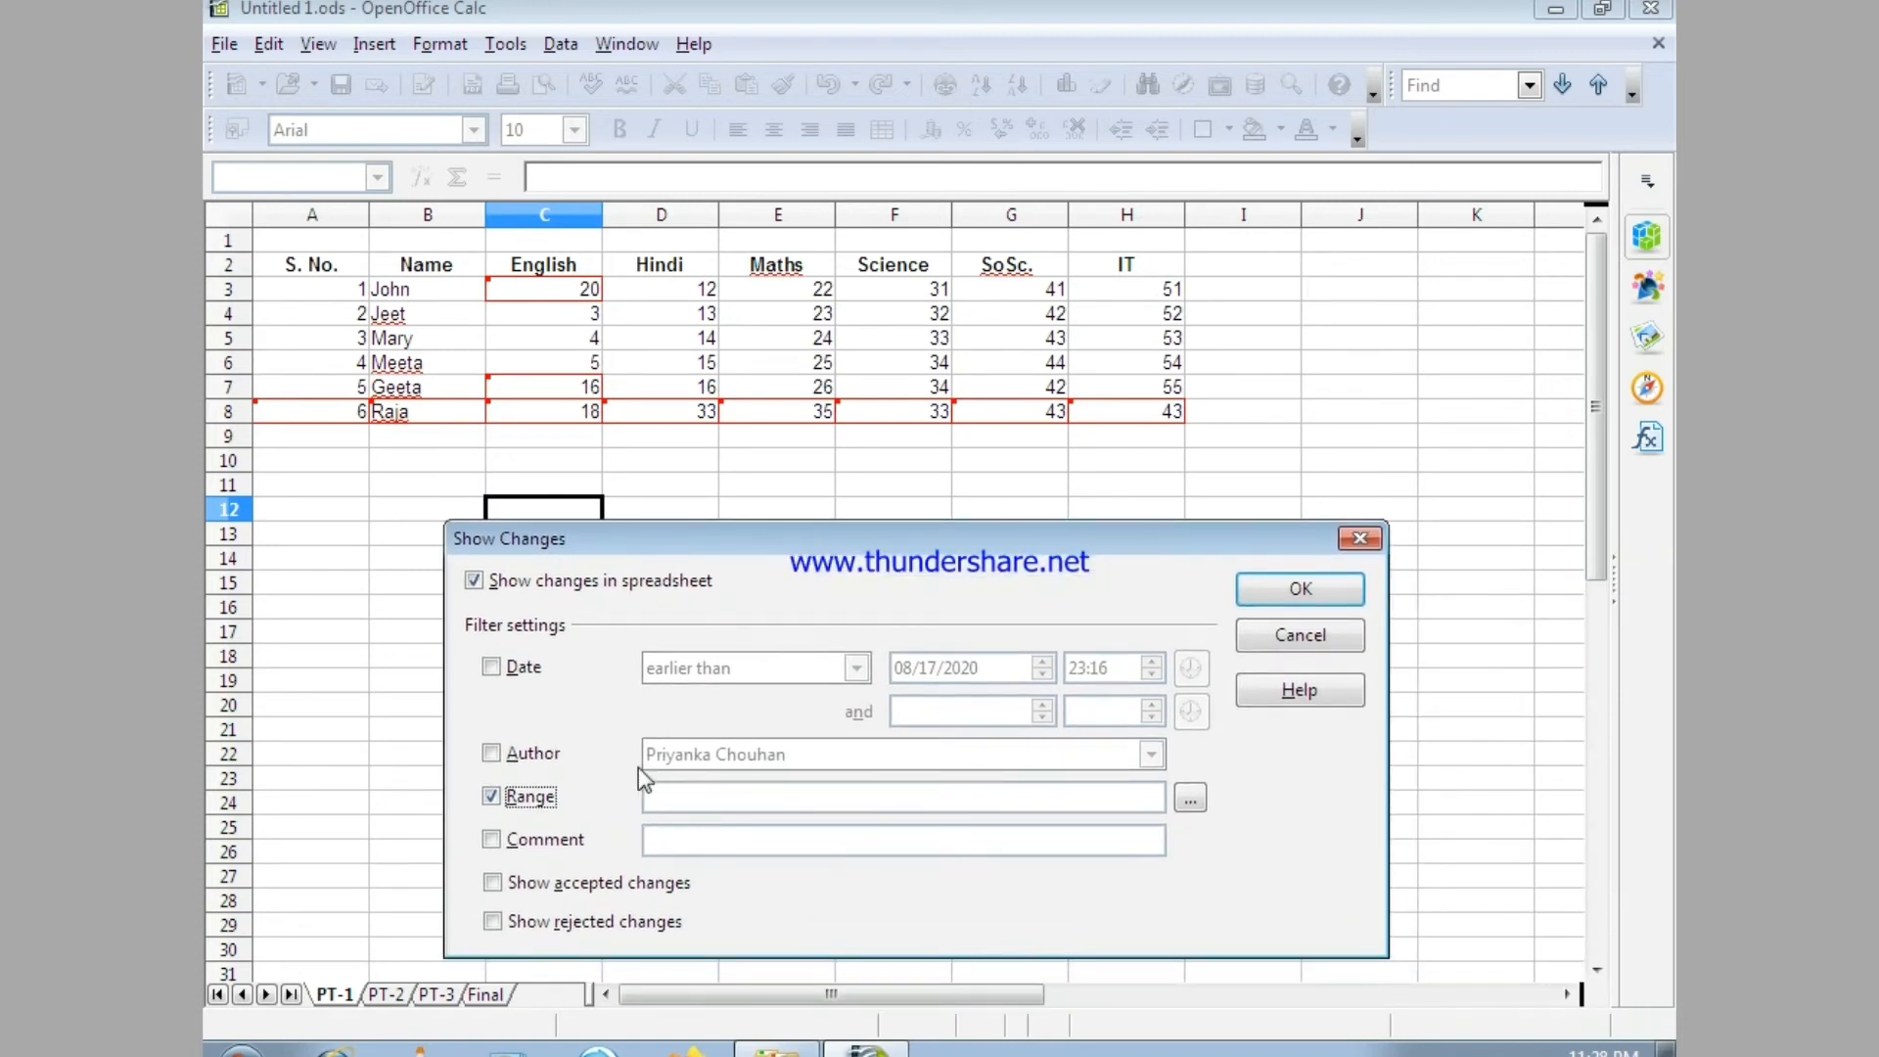
click(490, 844)
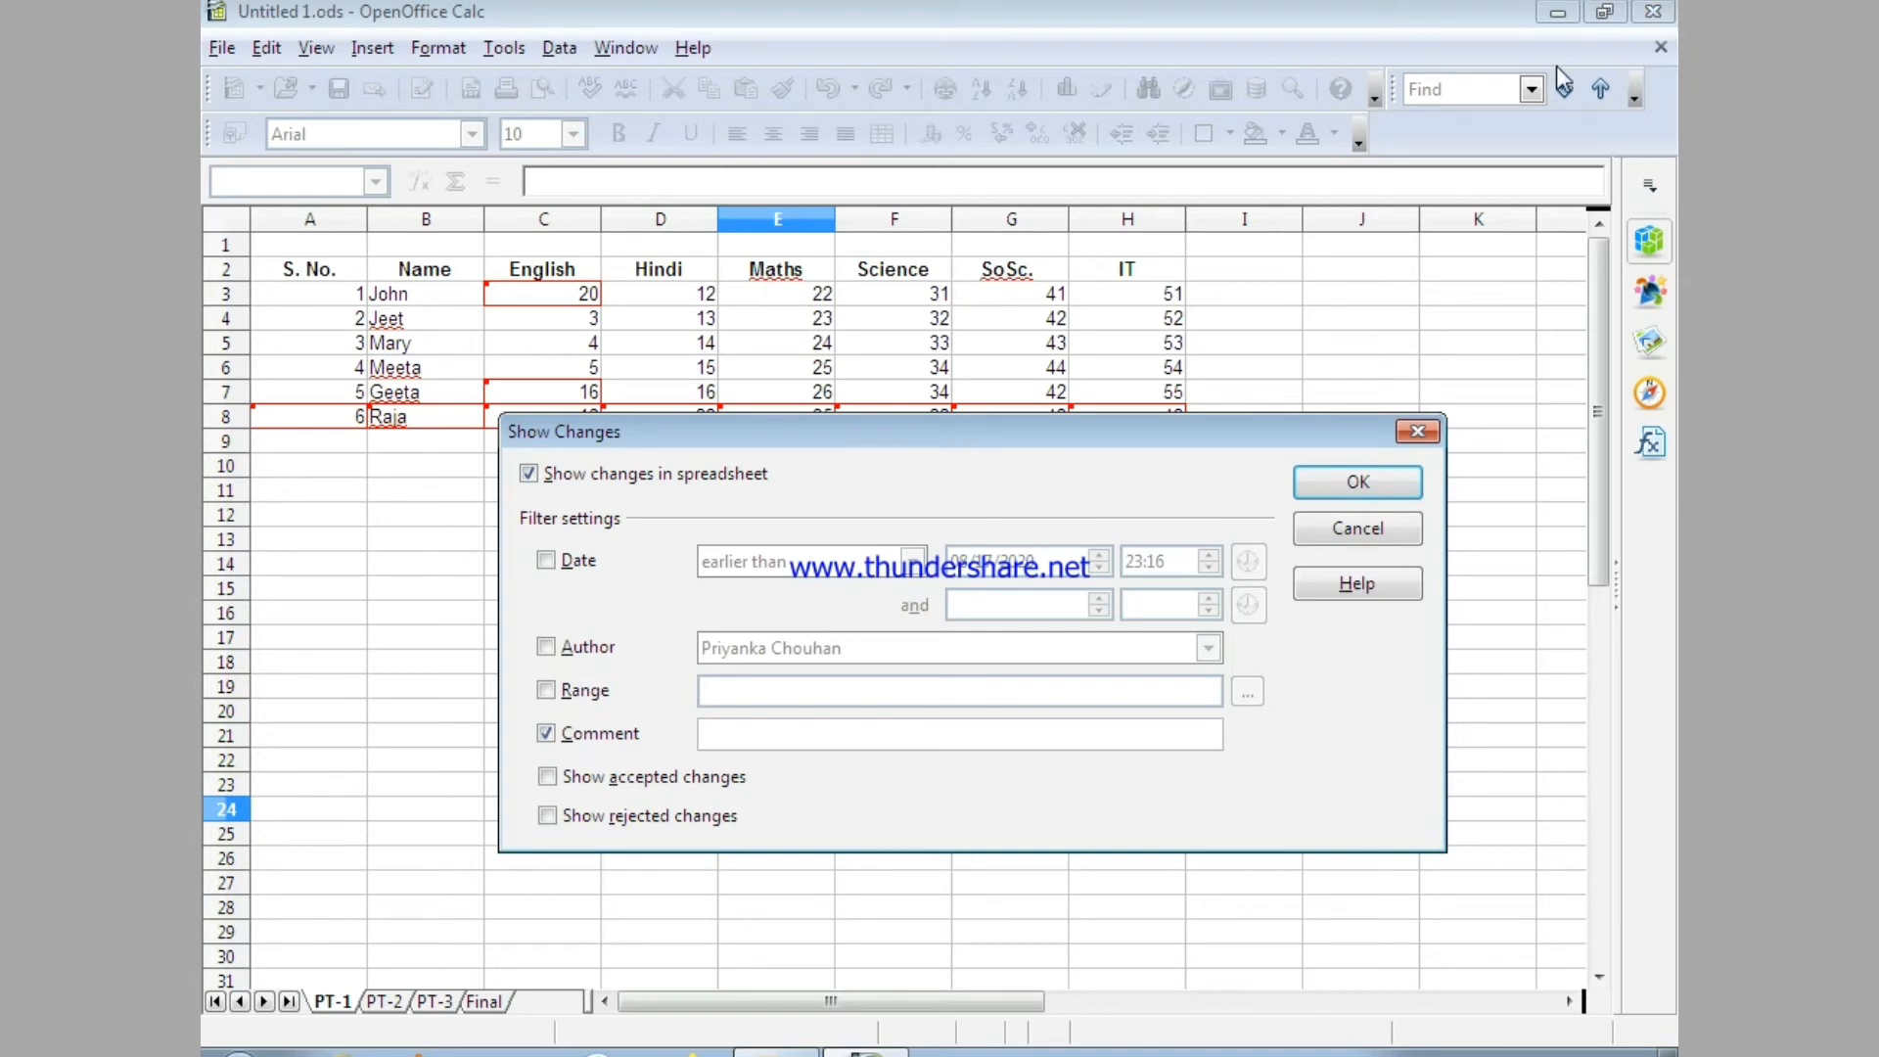
click(546, 734)
Filter the displayed changes by the comment "marks changed" and review the change notes on cells D8, C7 and C3.
drag(1063, 429, 1071, 508)
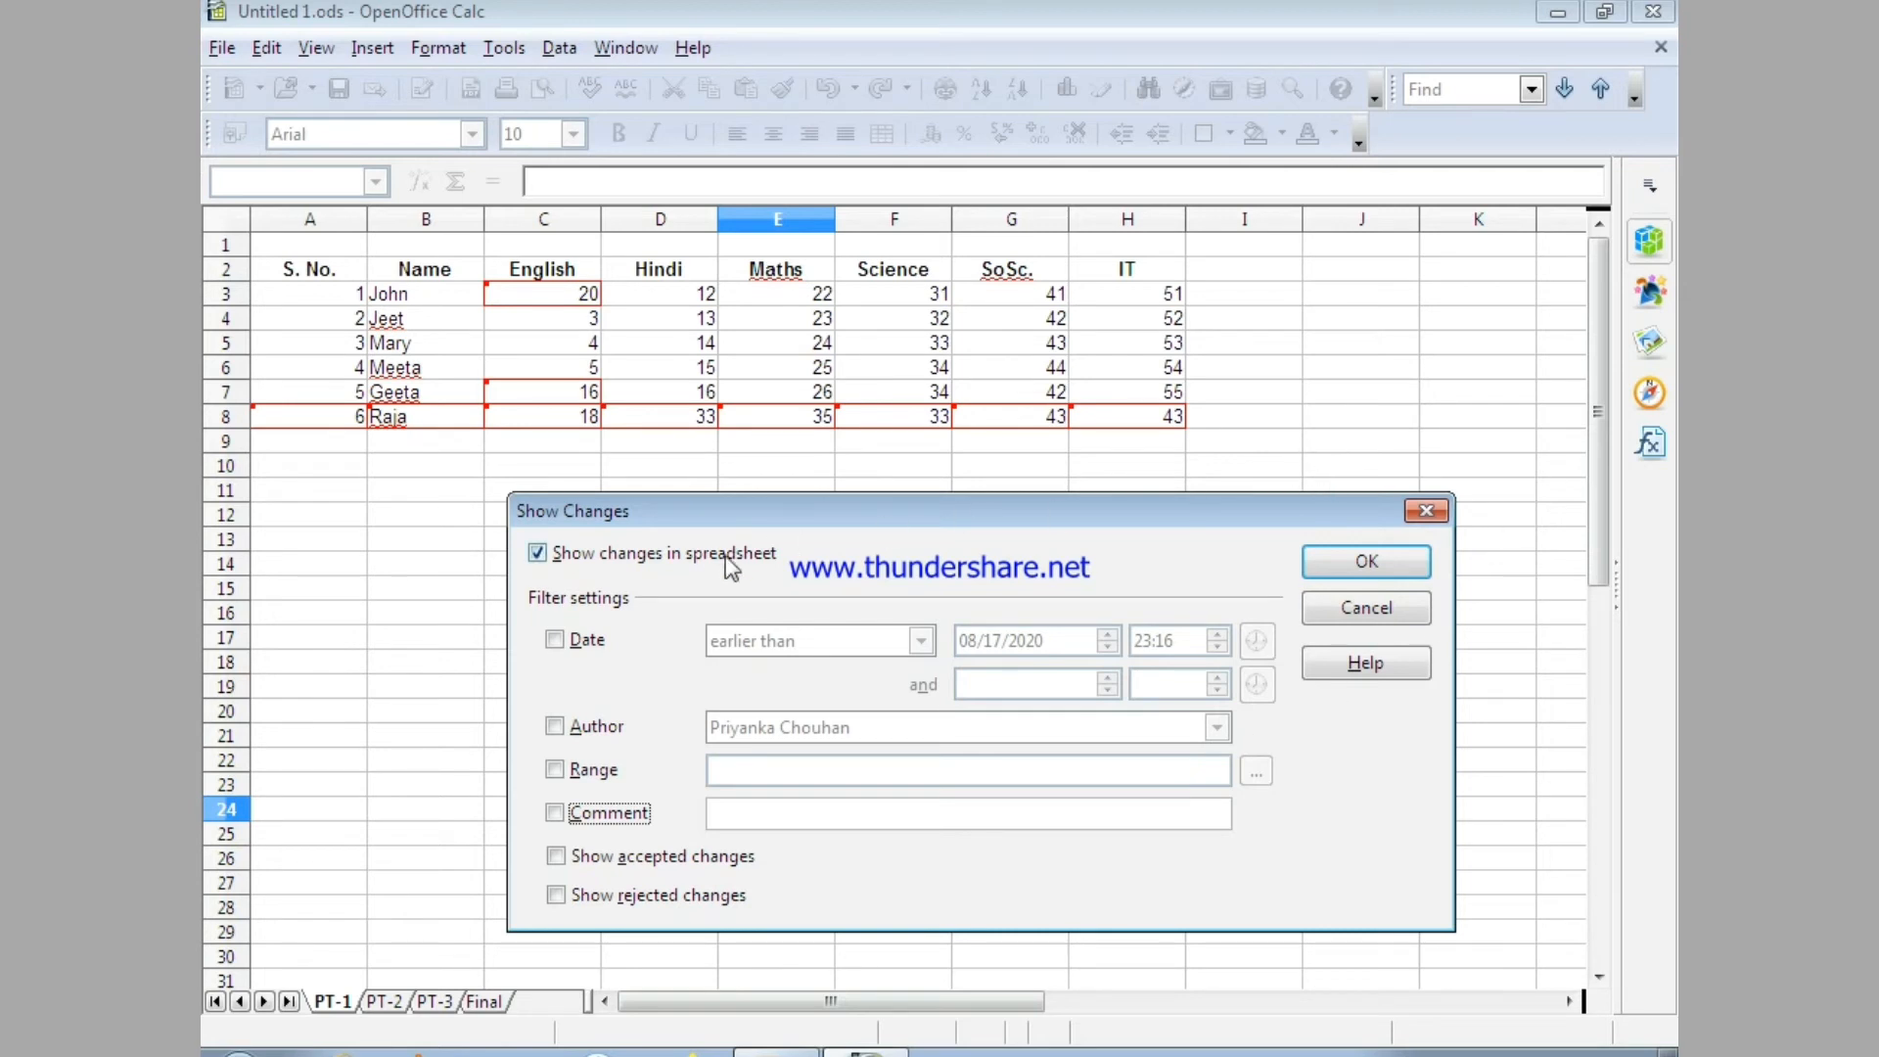
click(565, 814)
click(741, 815)
text(marks changed)
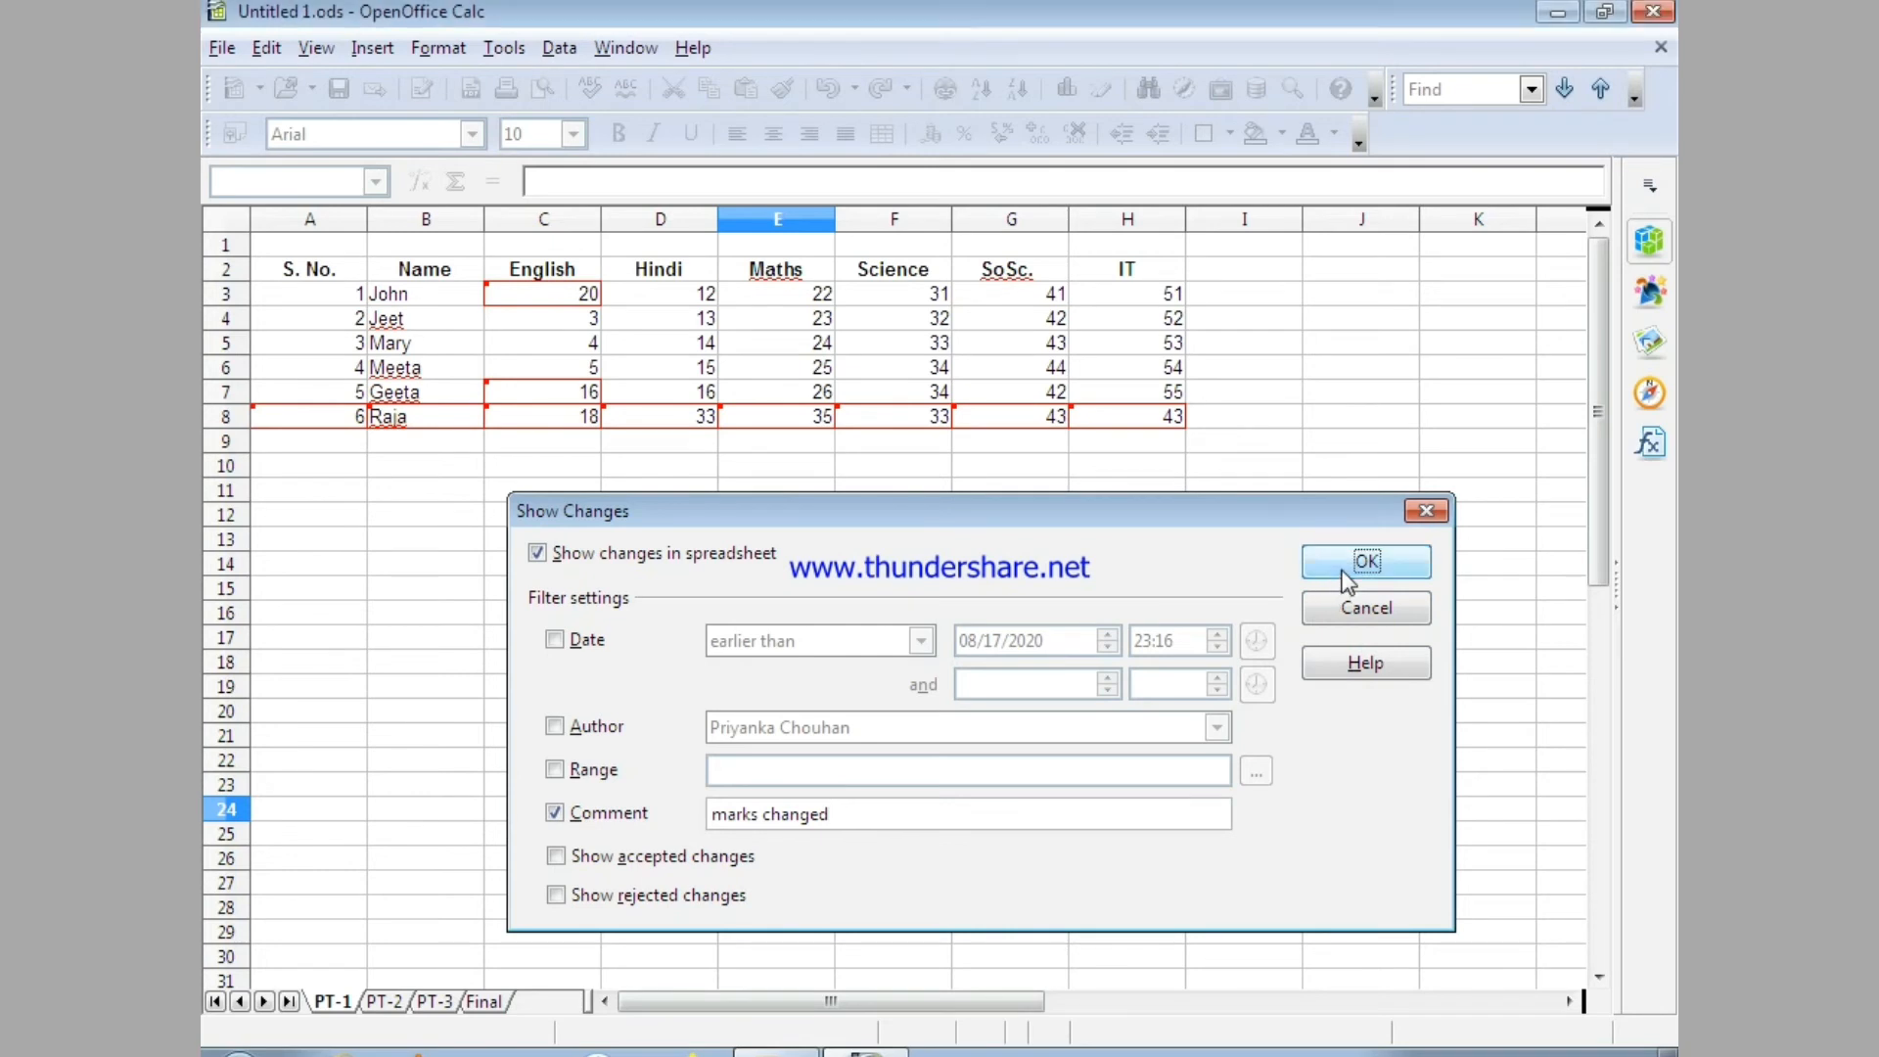
click(1347, 562)
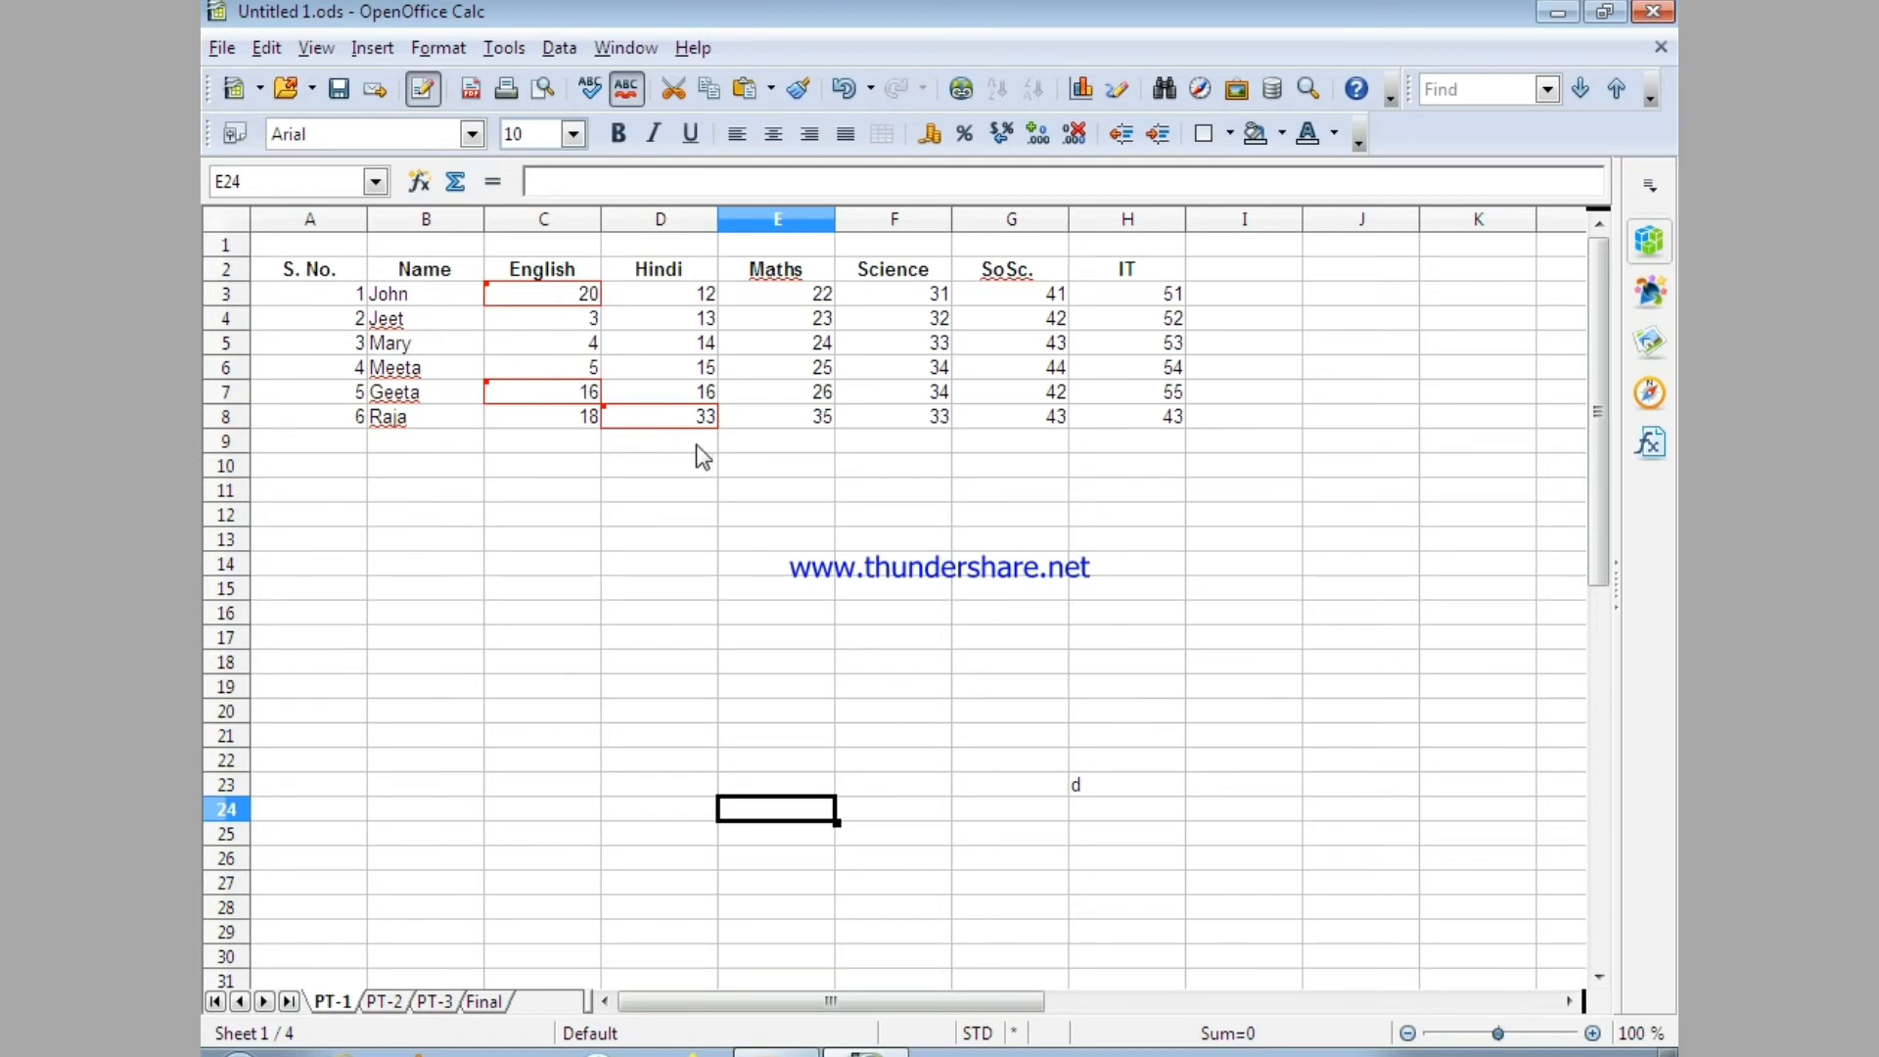
mouse_move(666, 419)
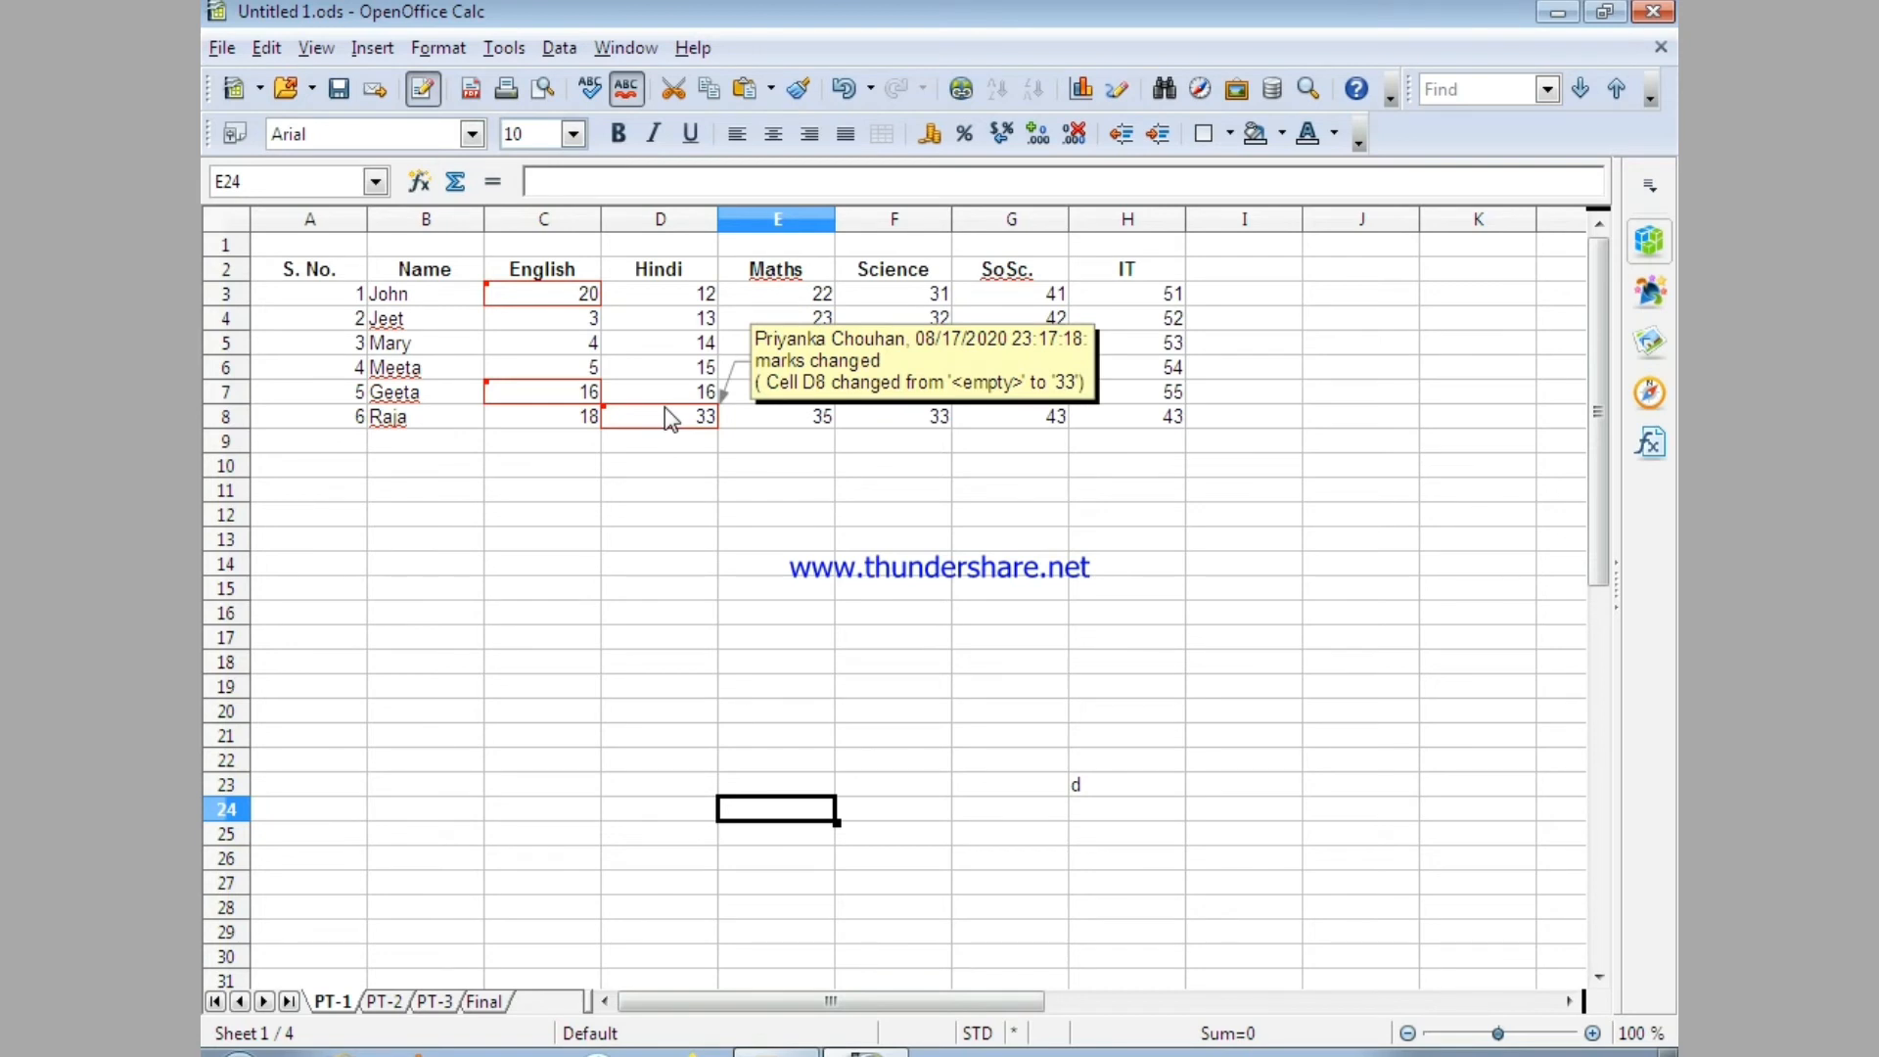
mouse_move(566, 392)
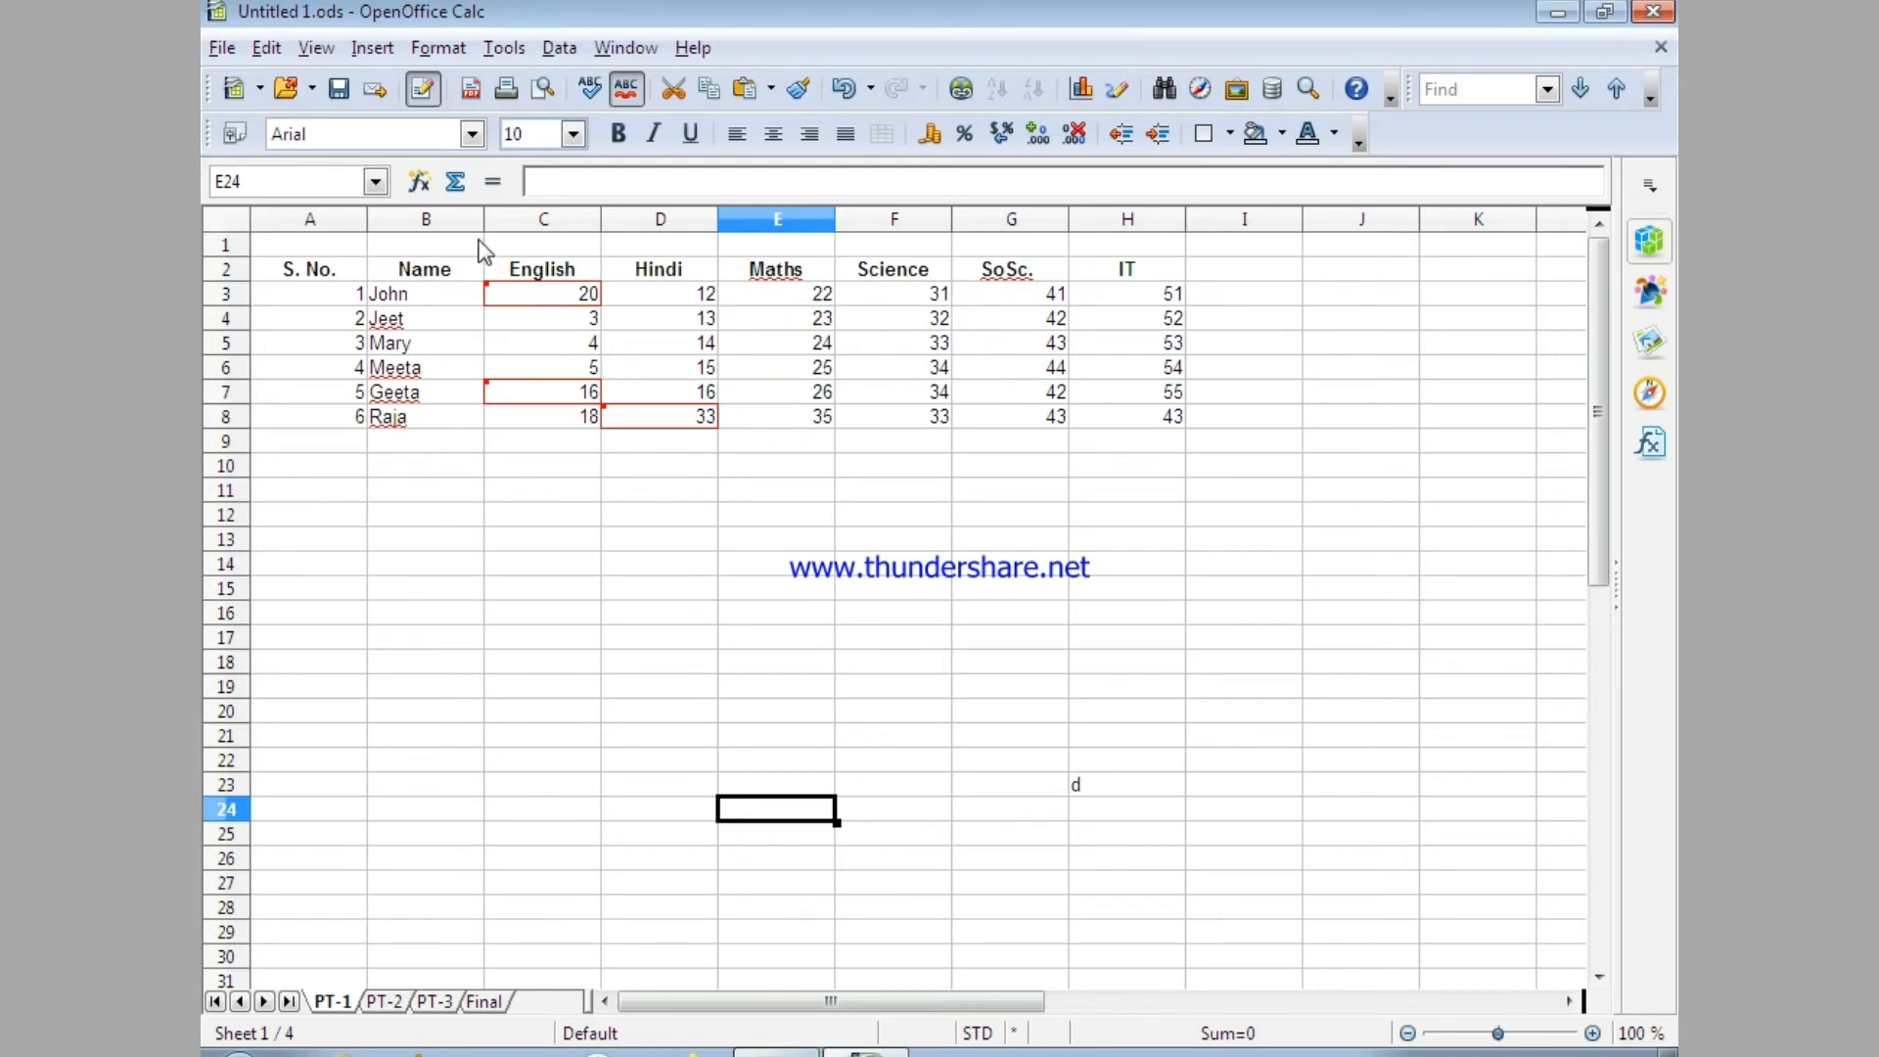
Turn off the Comment filter so that all recorded changes are displayed in the sheet.
mouse_move(509, 289)
click(268, 49)
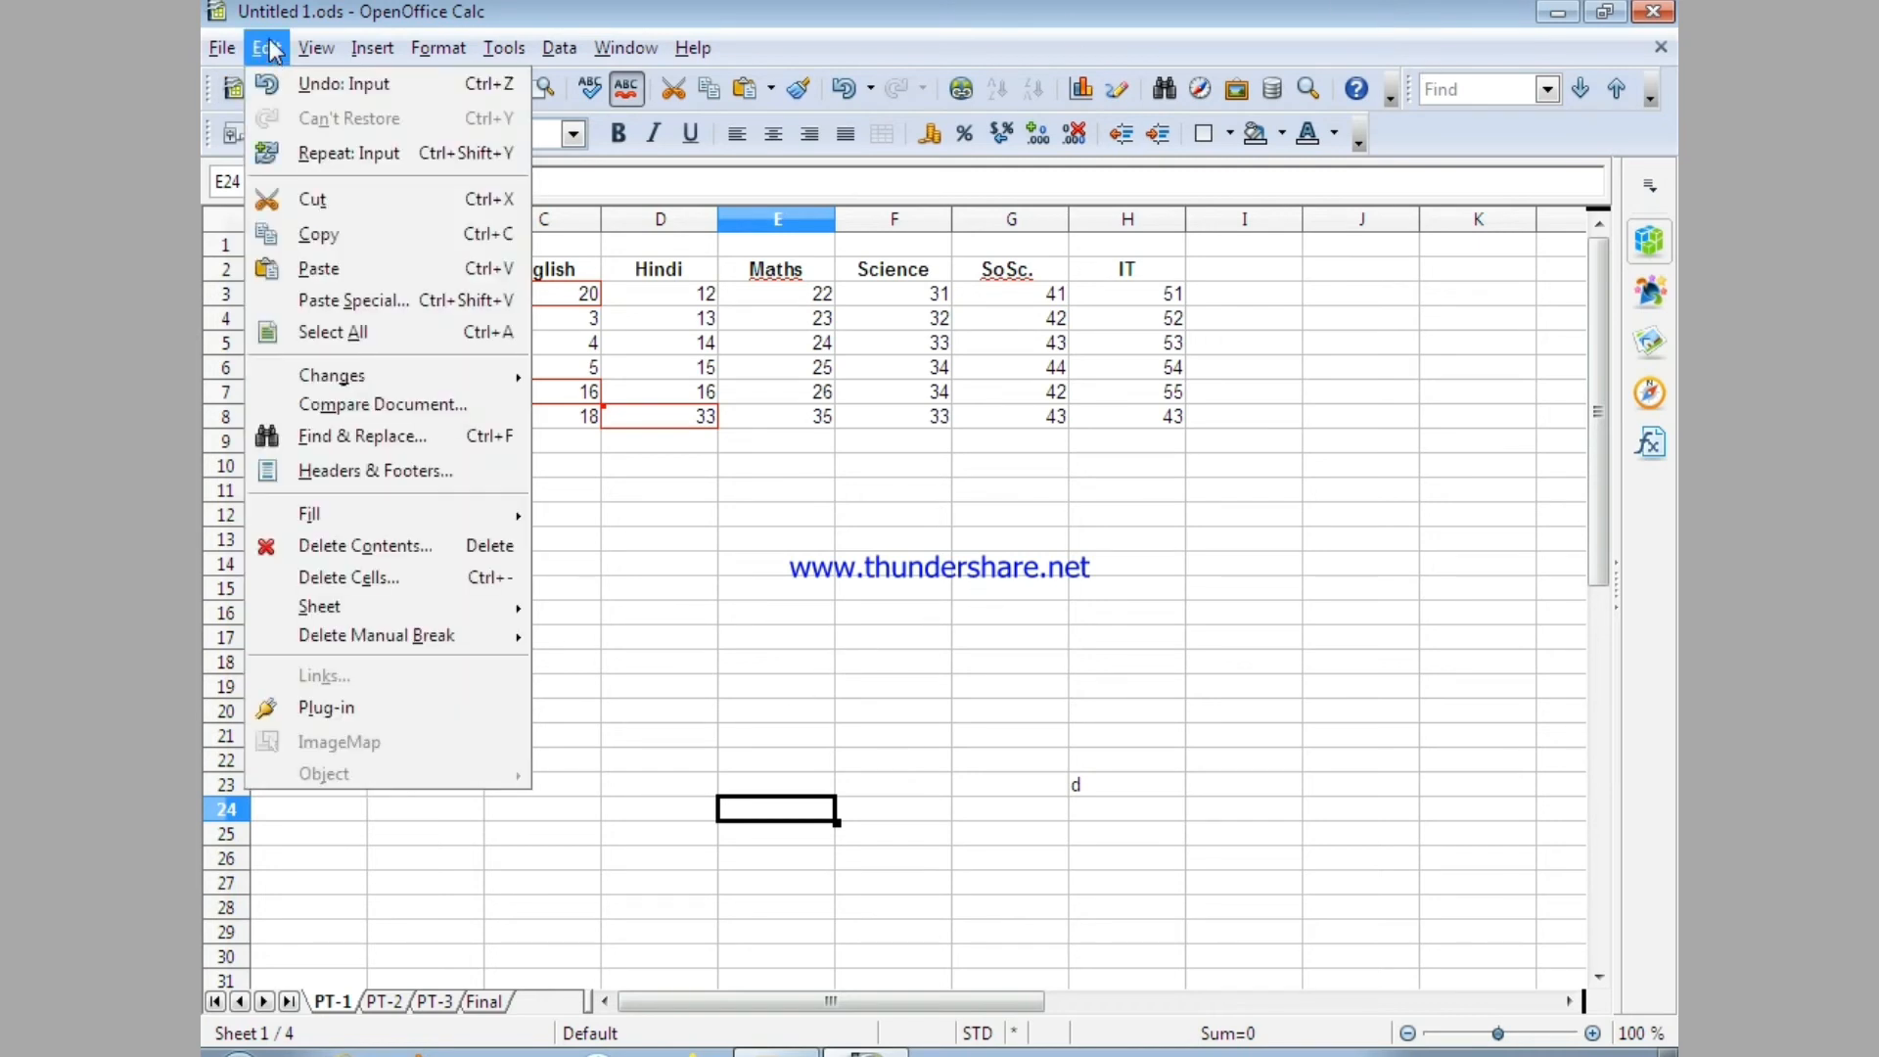
mouse_move(286, 377)
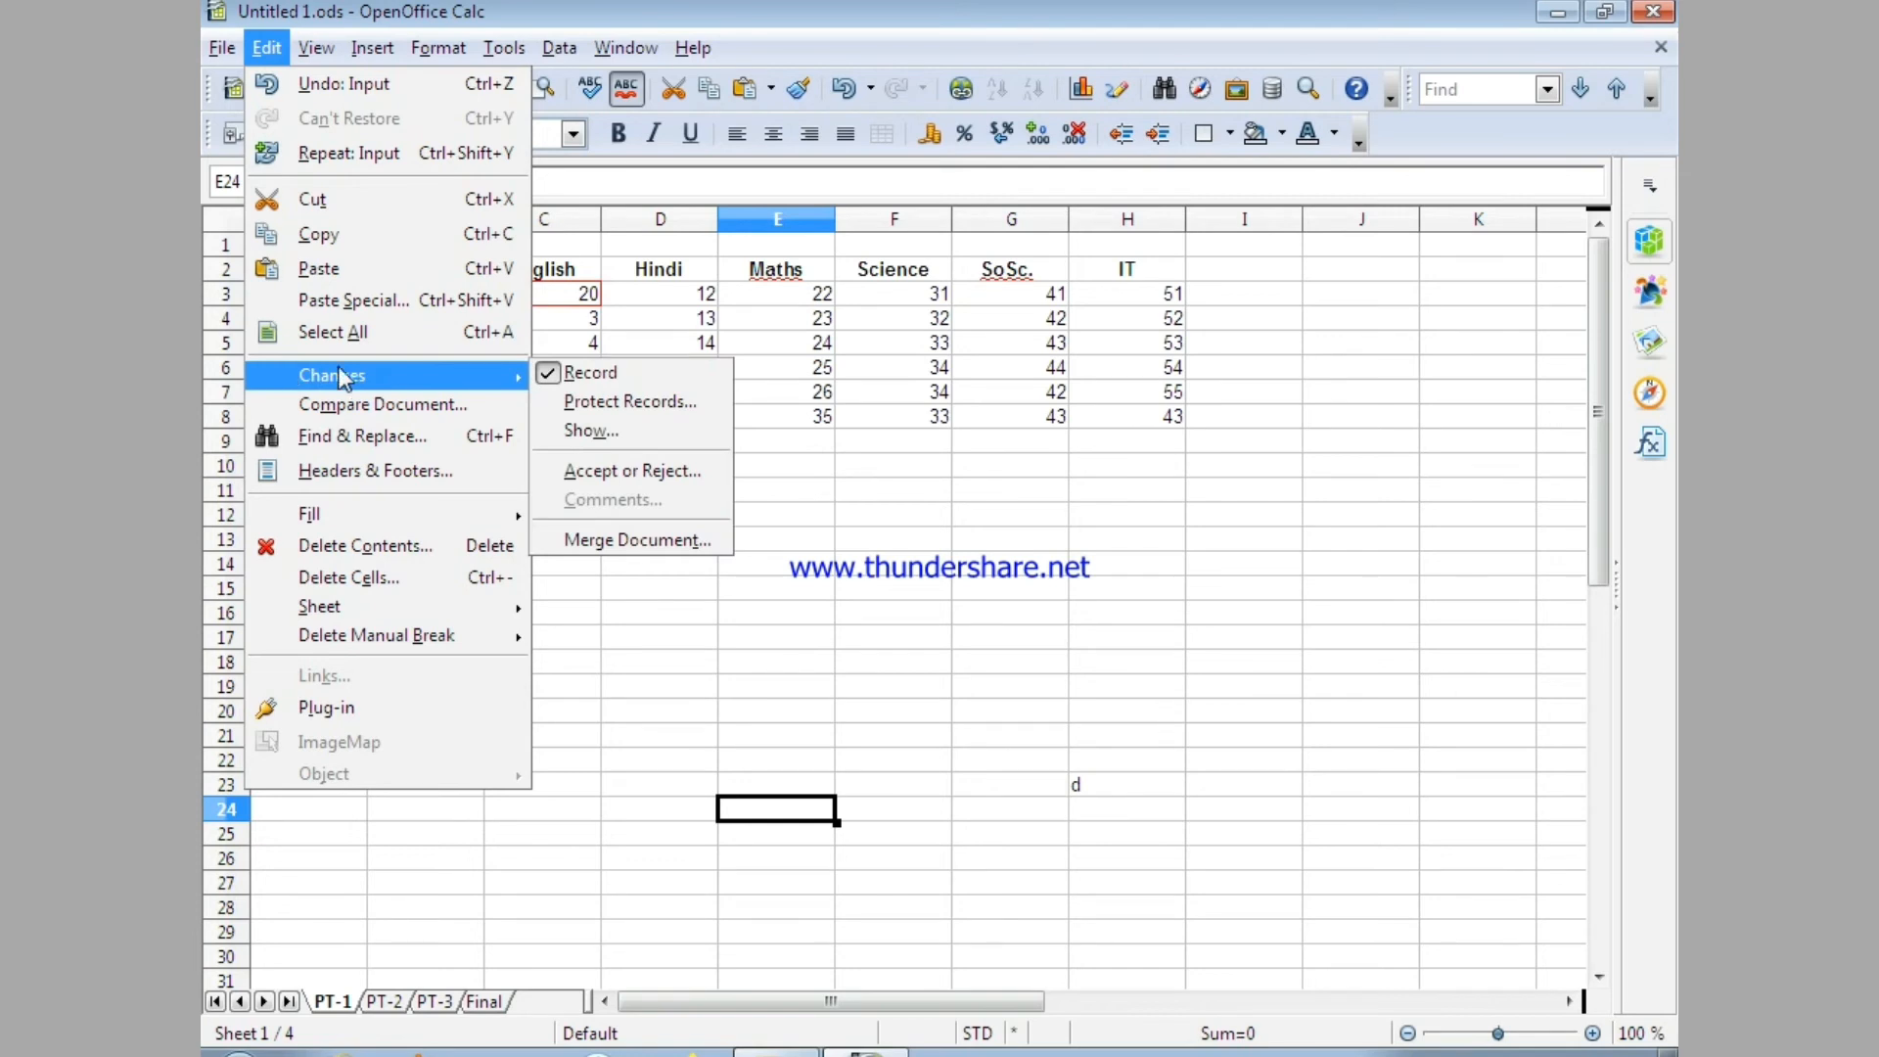
click(601, 435)
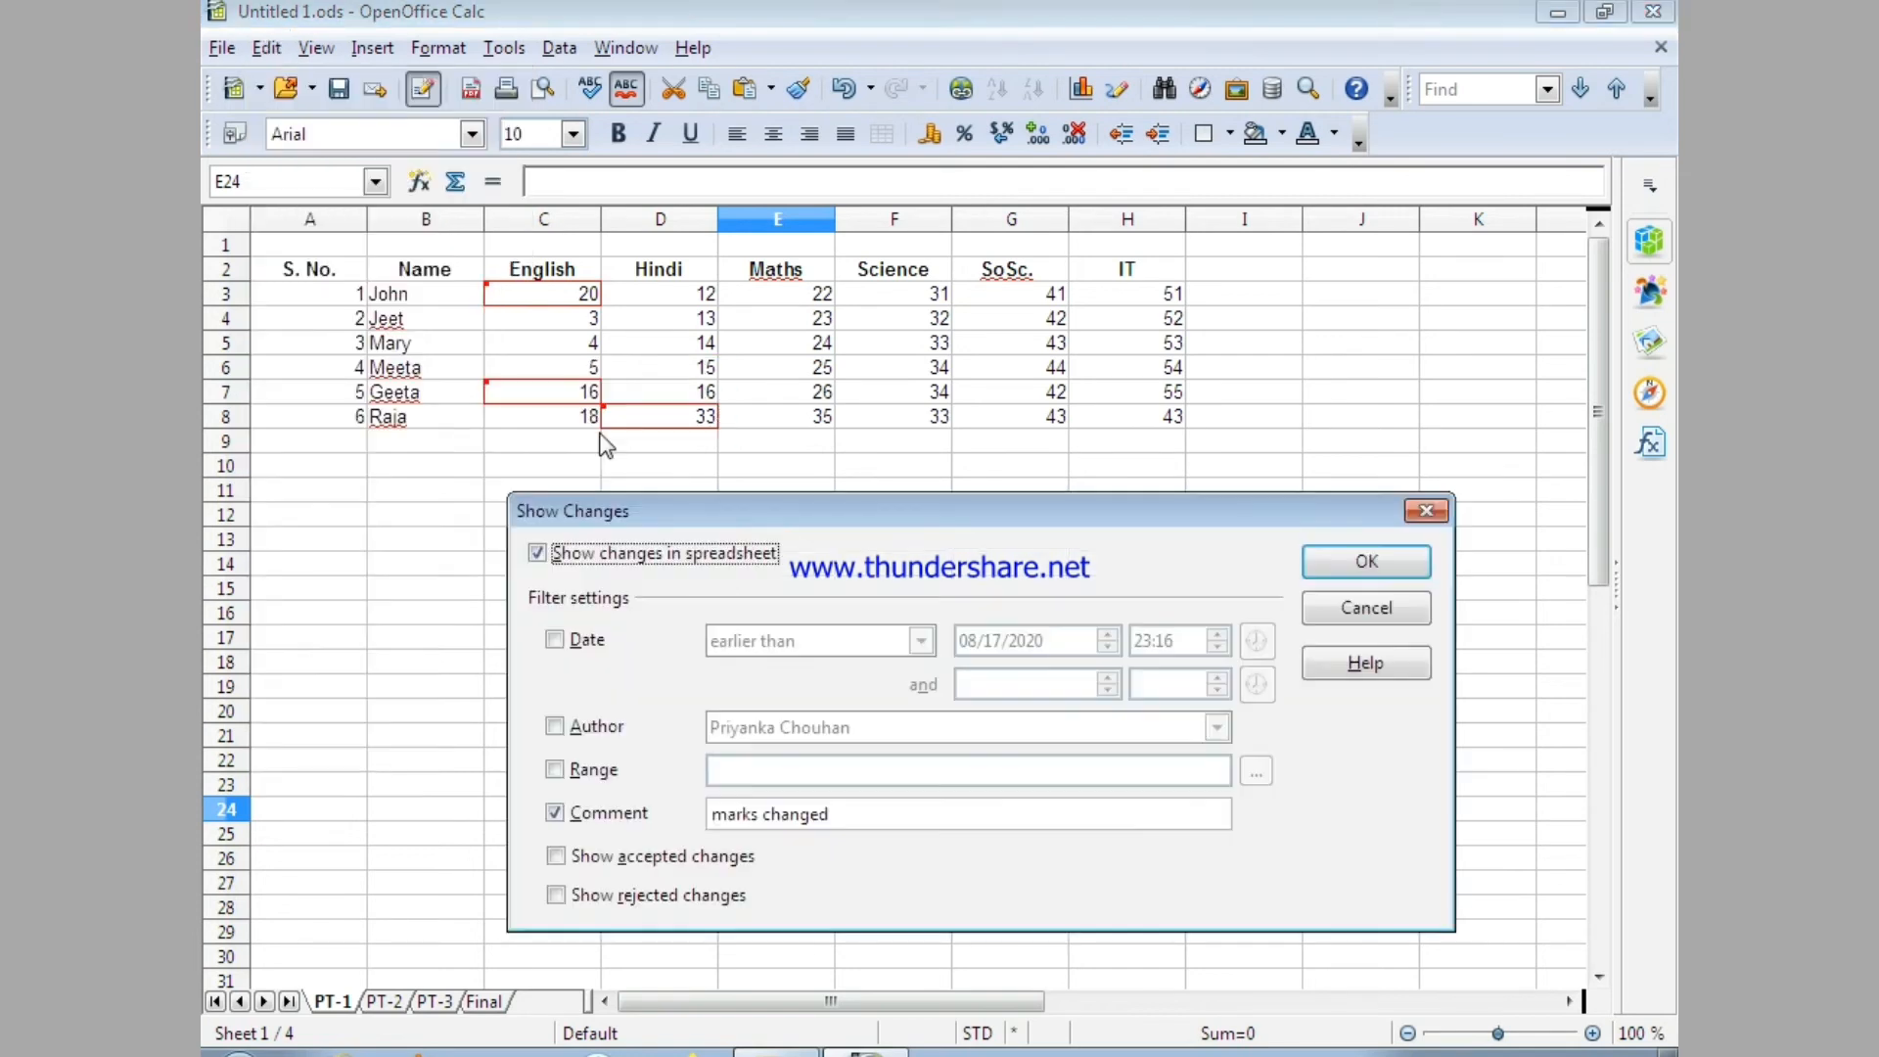
click(555, 813)
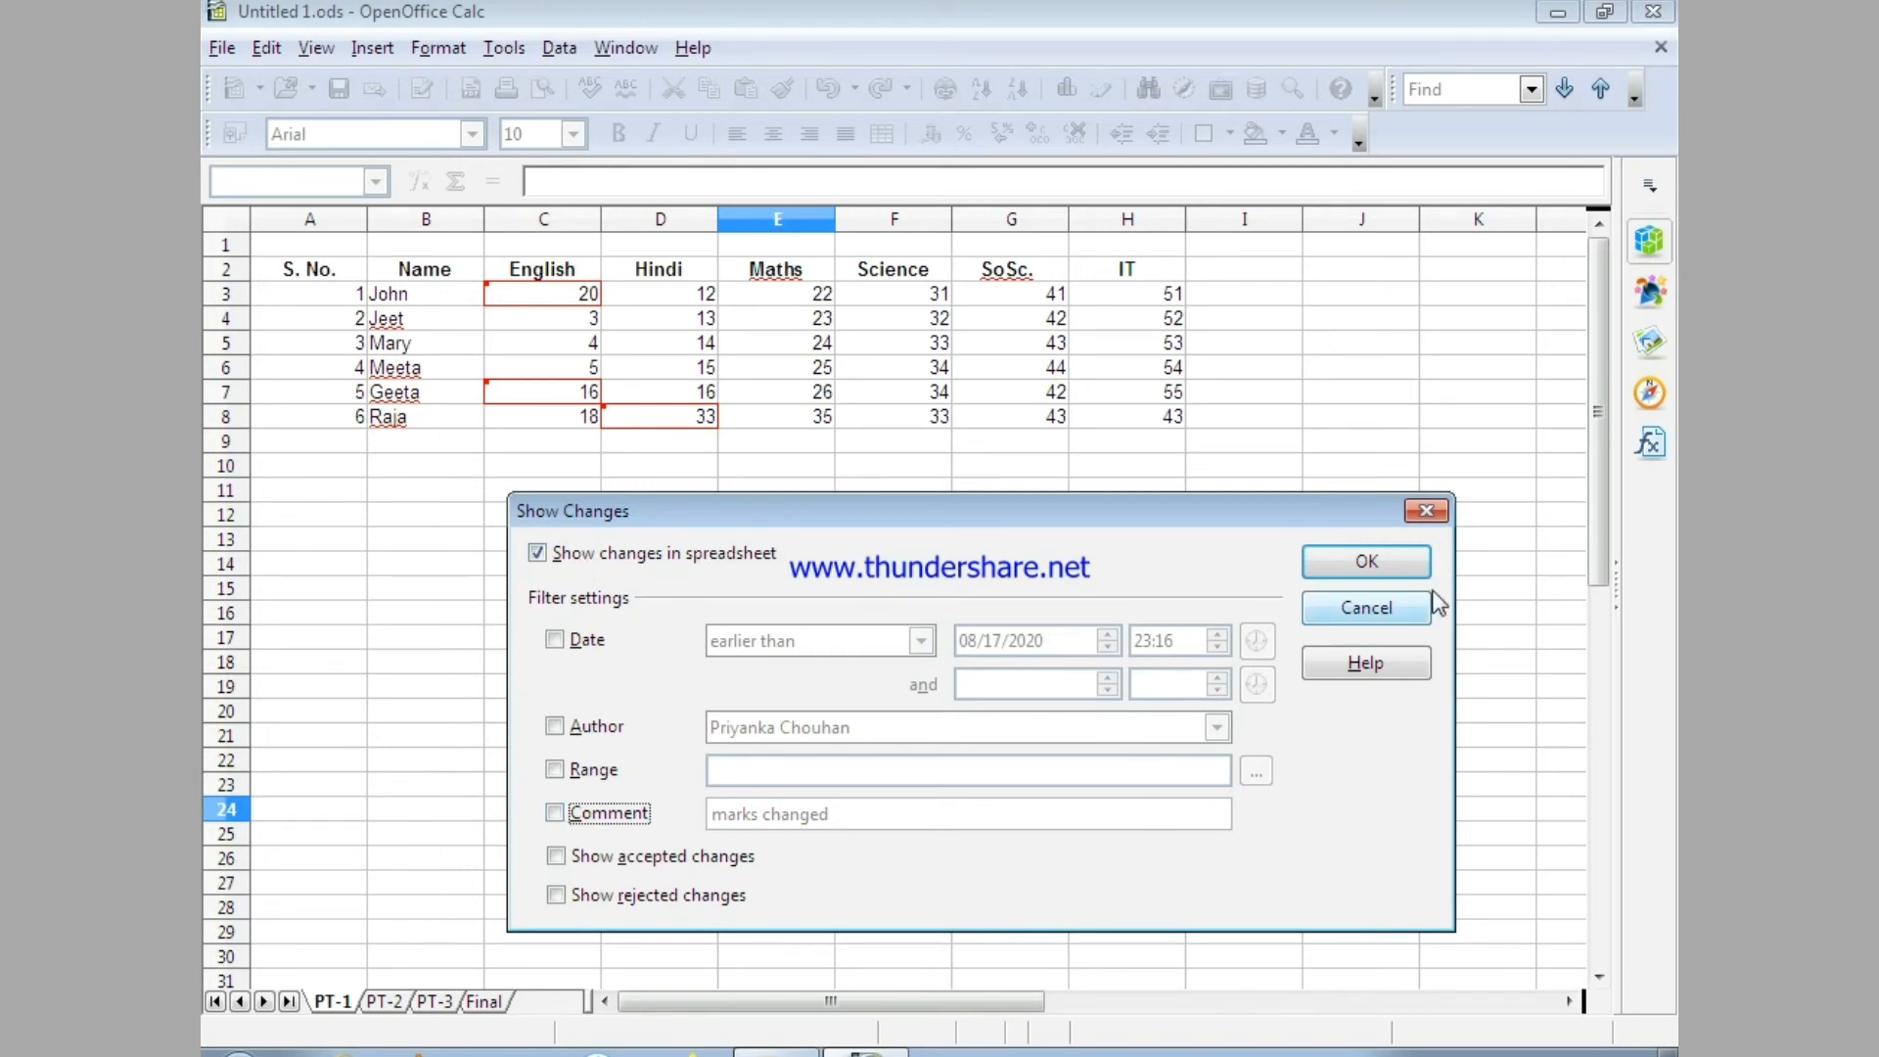
click(1424, 563)
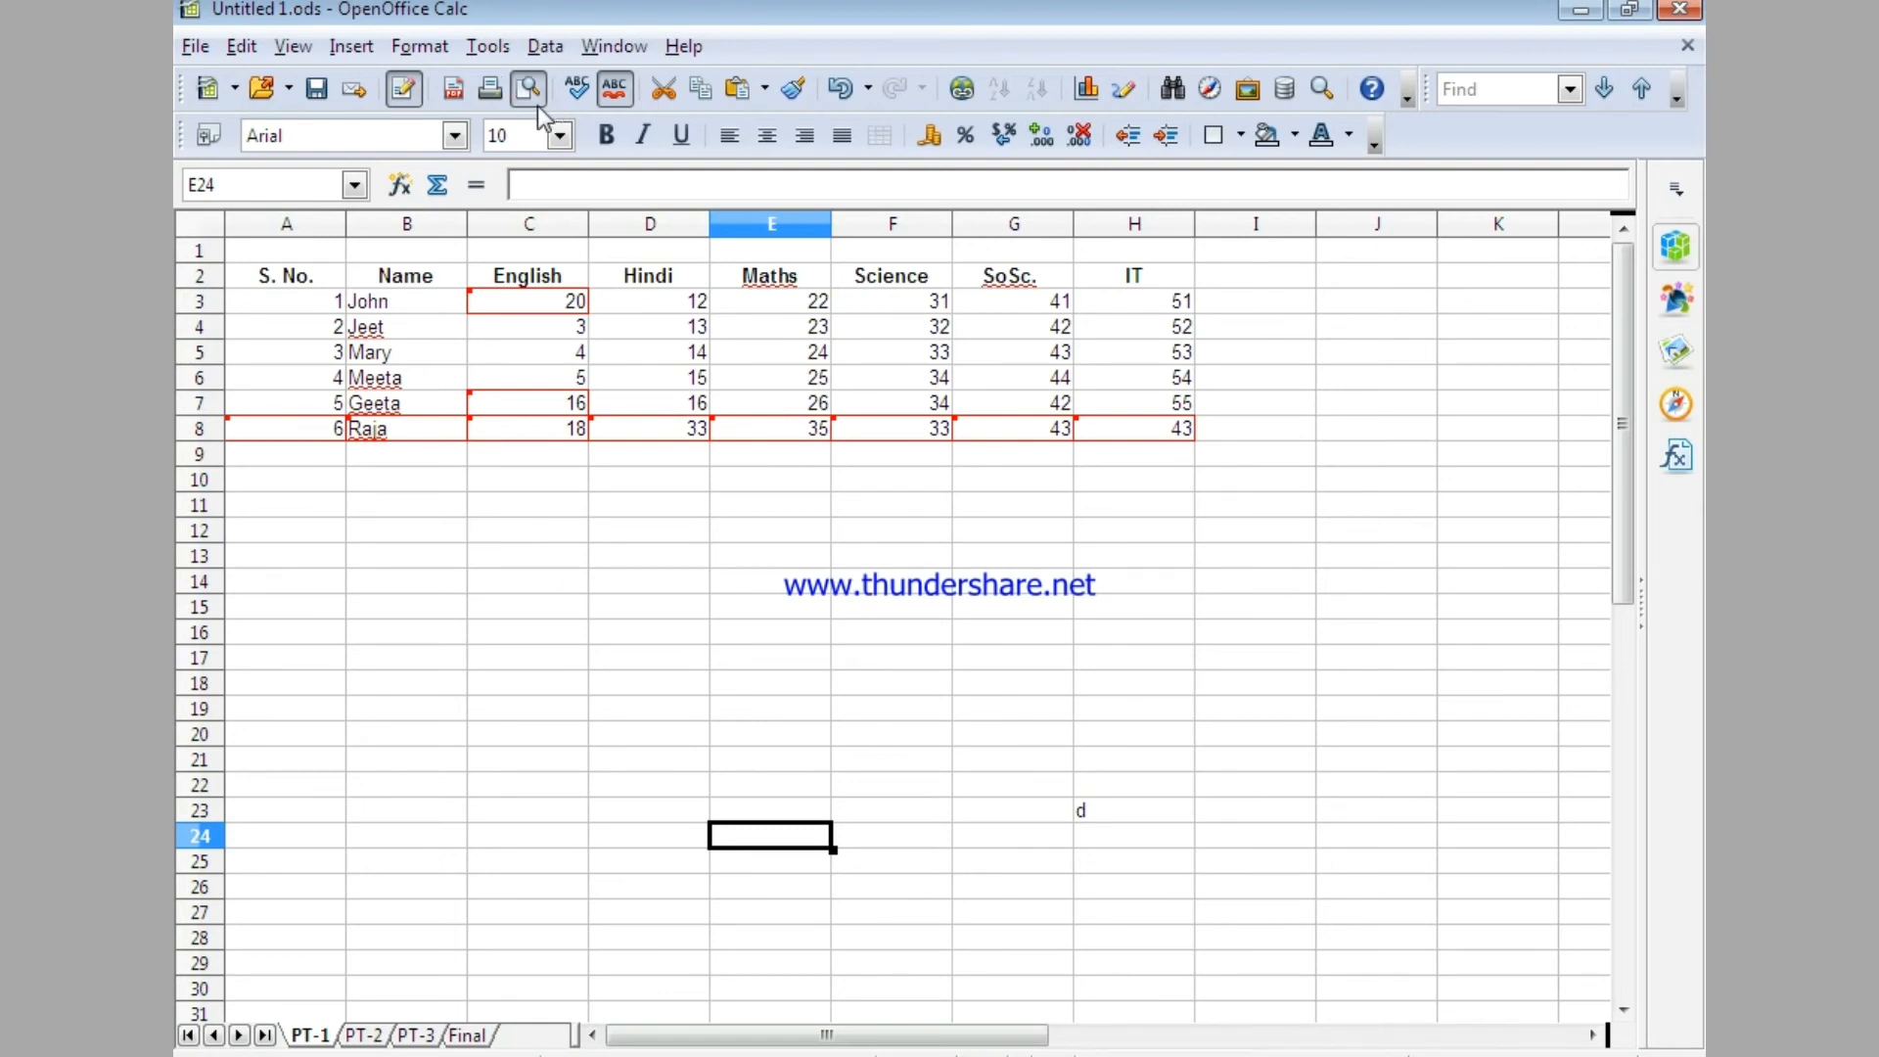
Review the recorded changes in the Accept or Reject Changes list and accept the change to cell C3.
click(244, 43)
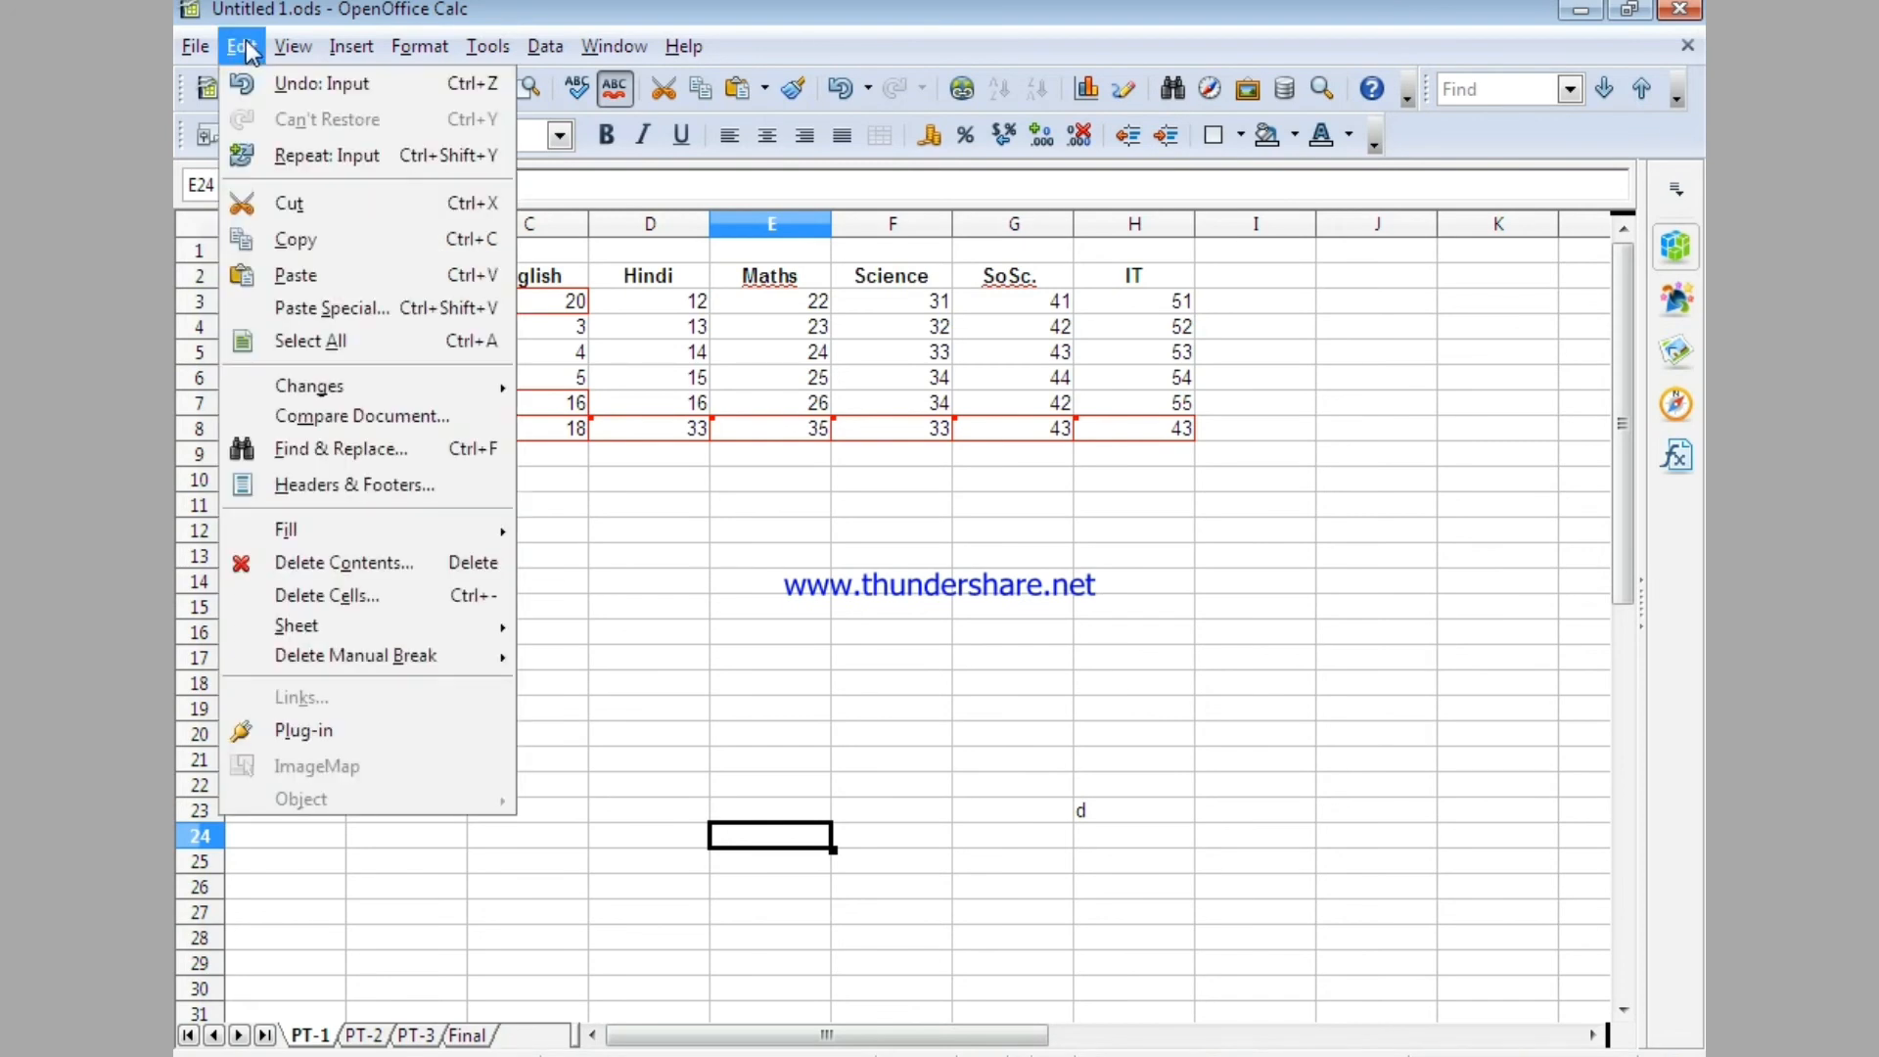
mouse_move(373, 390)
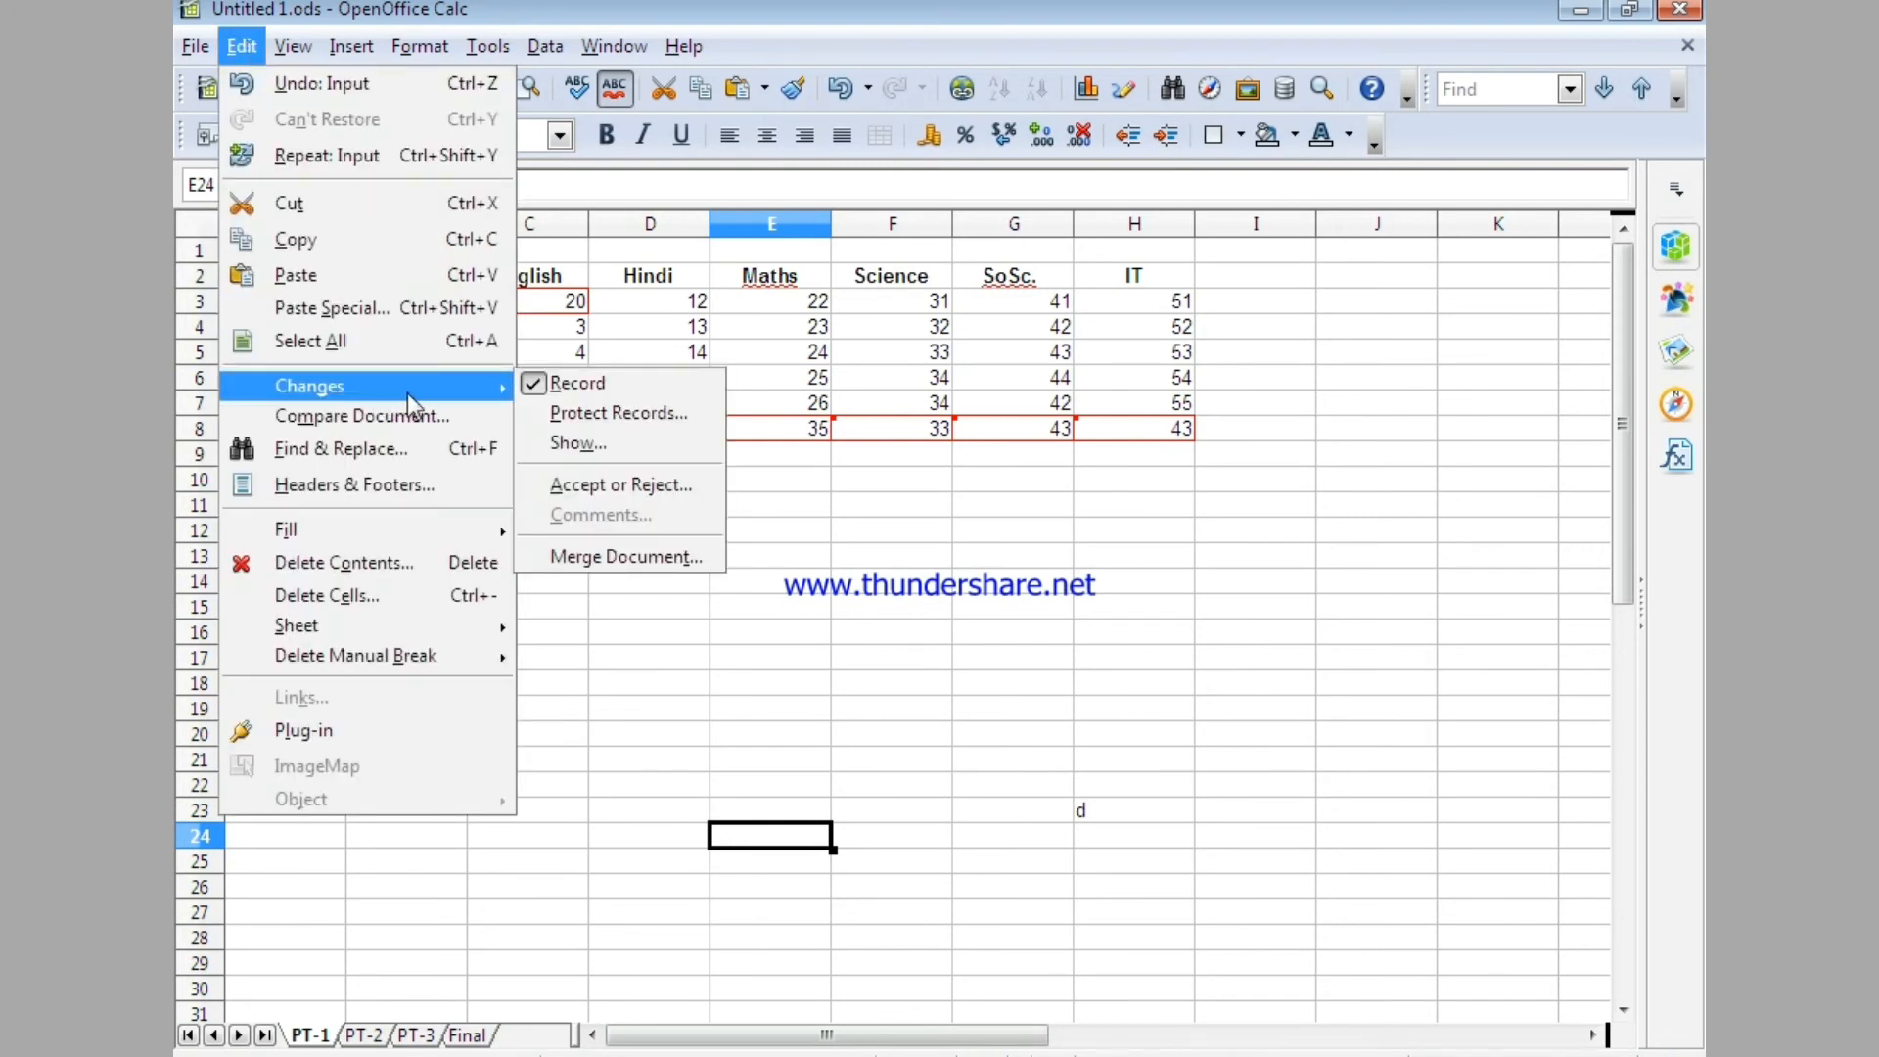
click(637, 485)
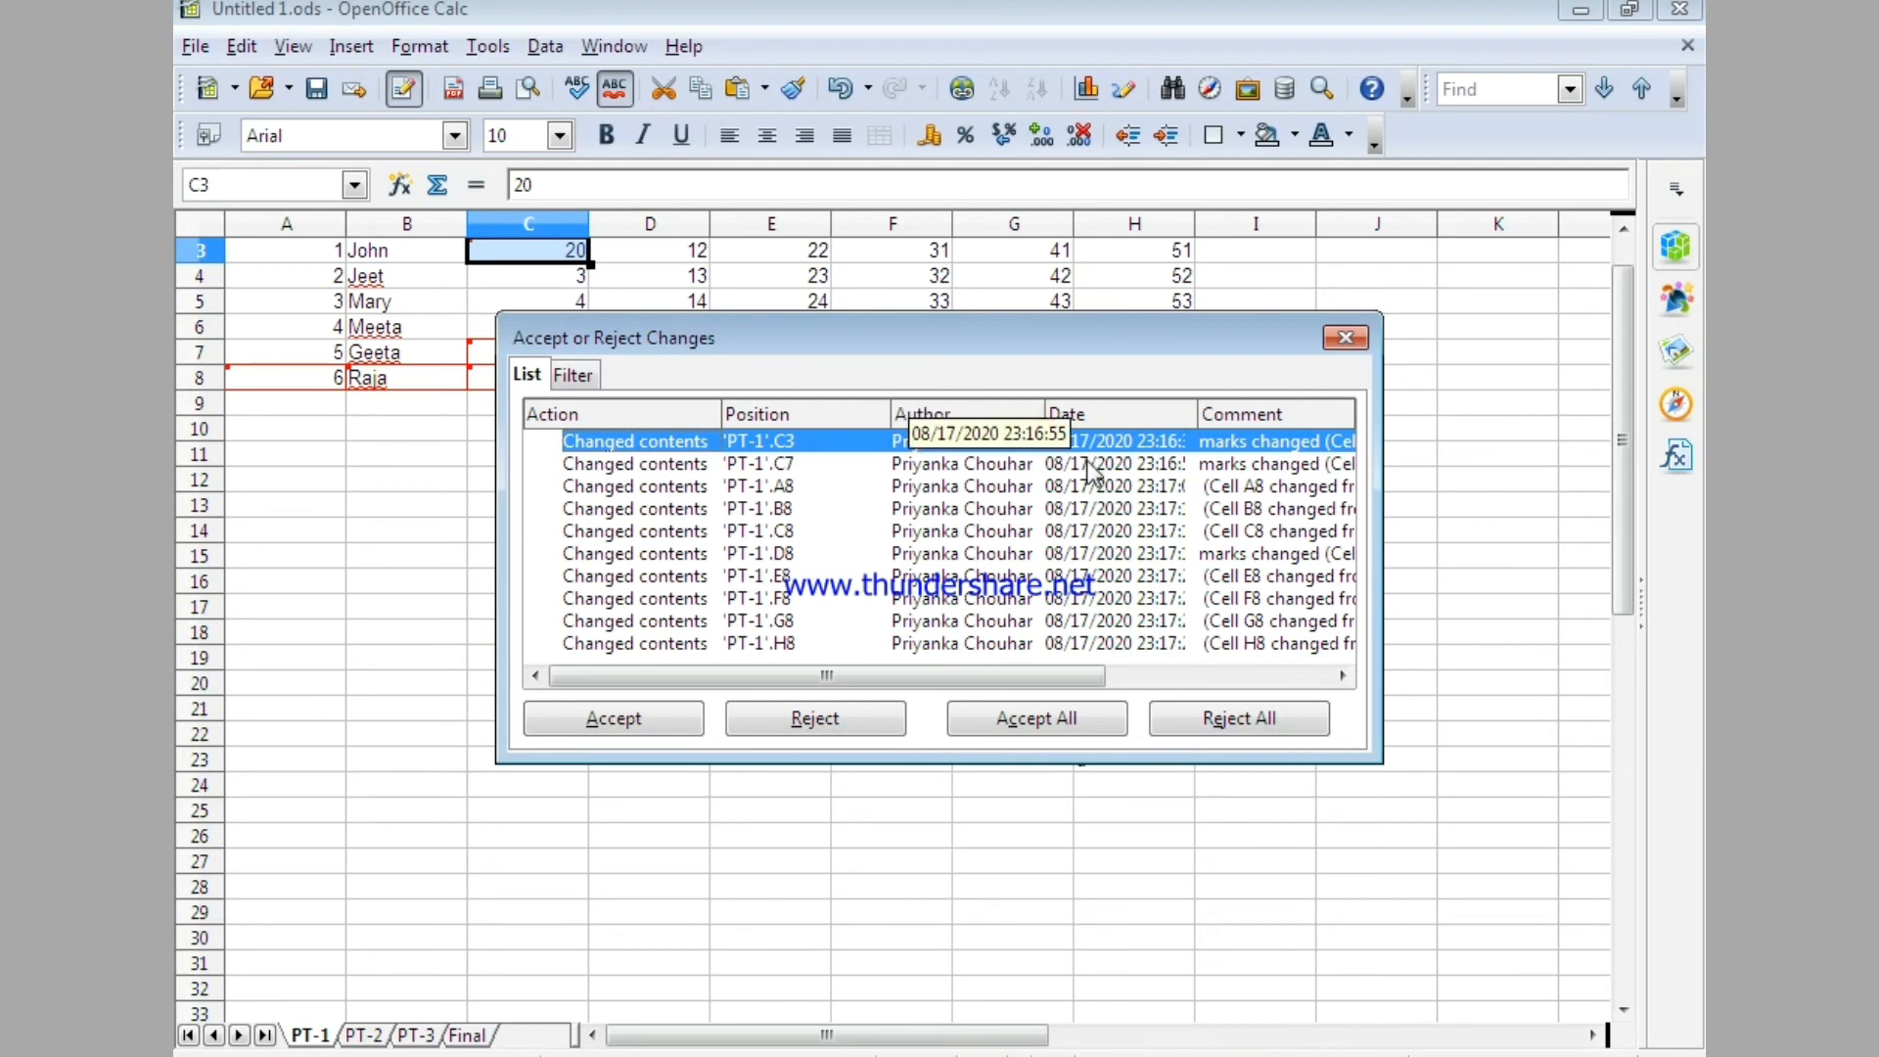
drag(975, 679, 1166, 678)
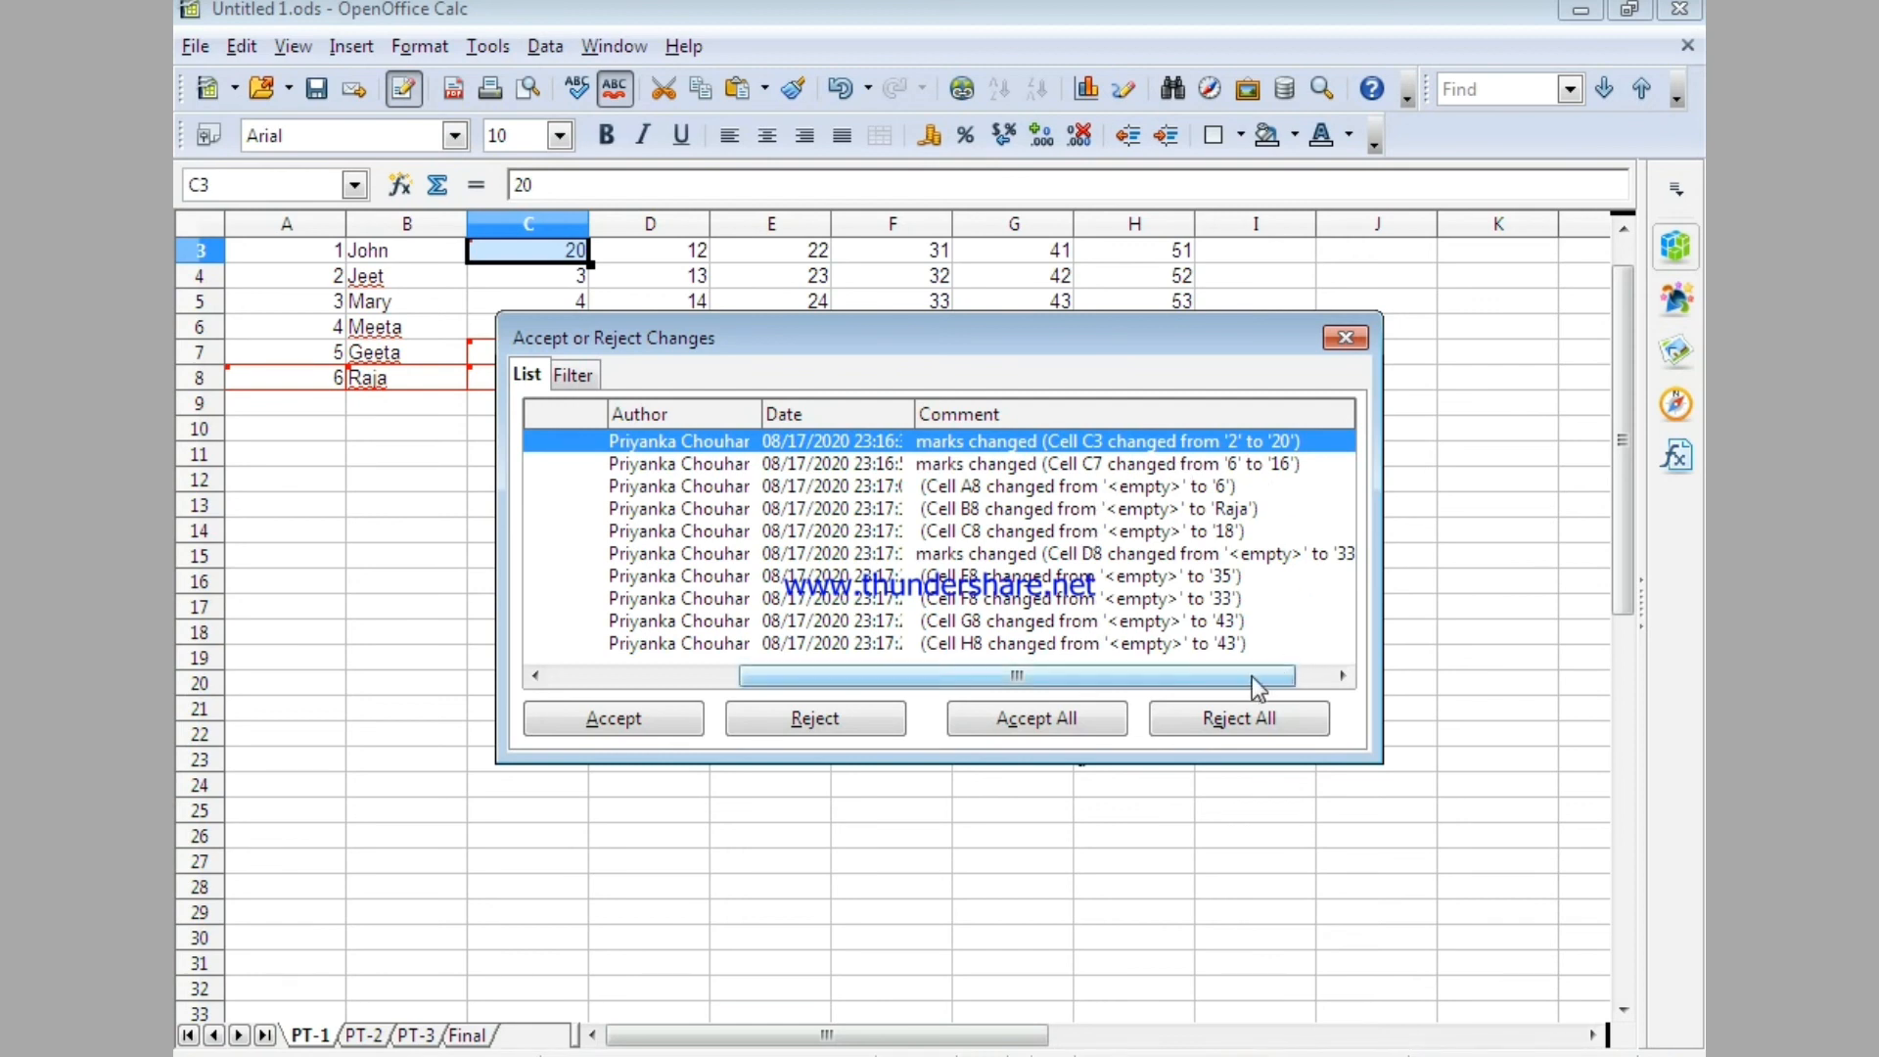
drag(1235, 685, 898, 677)
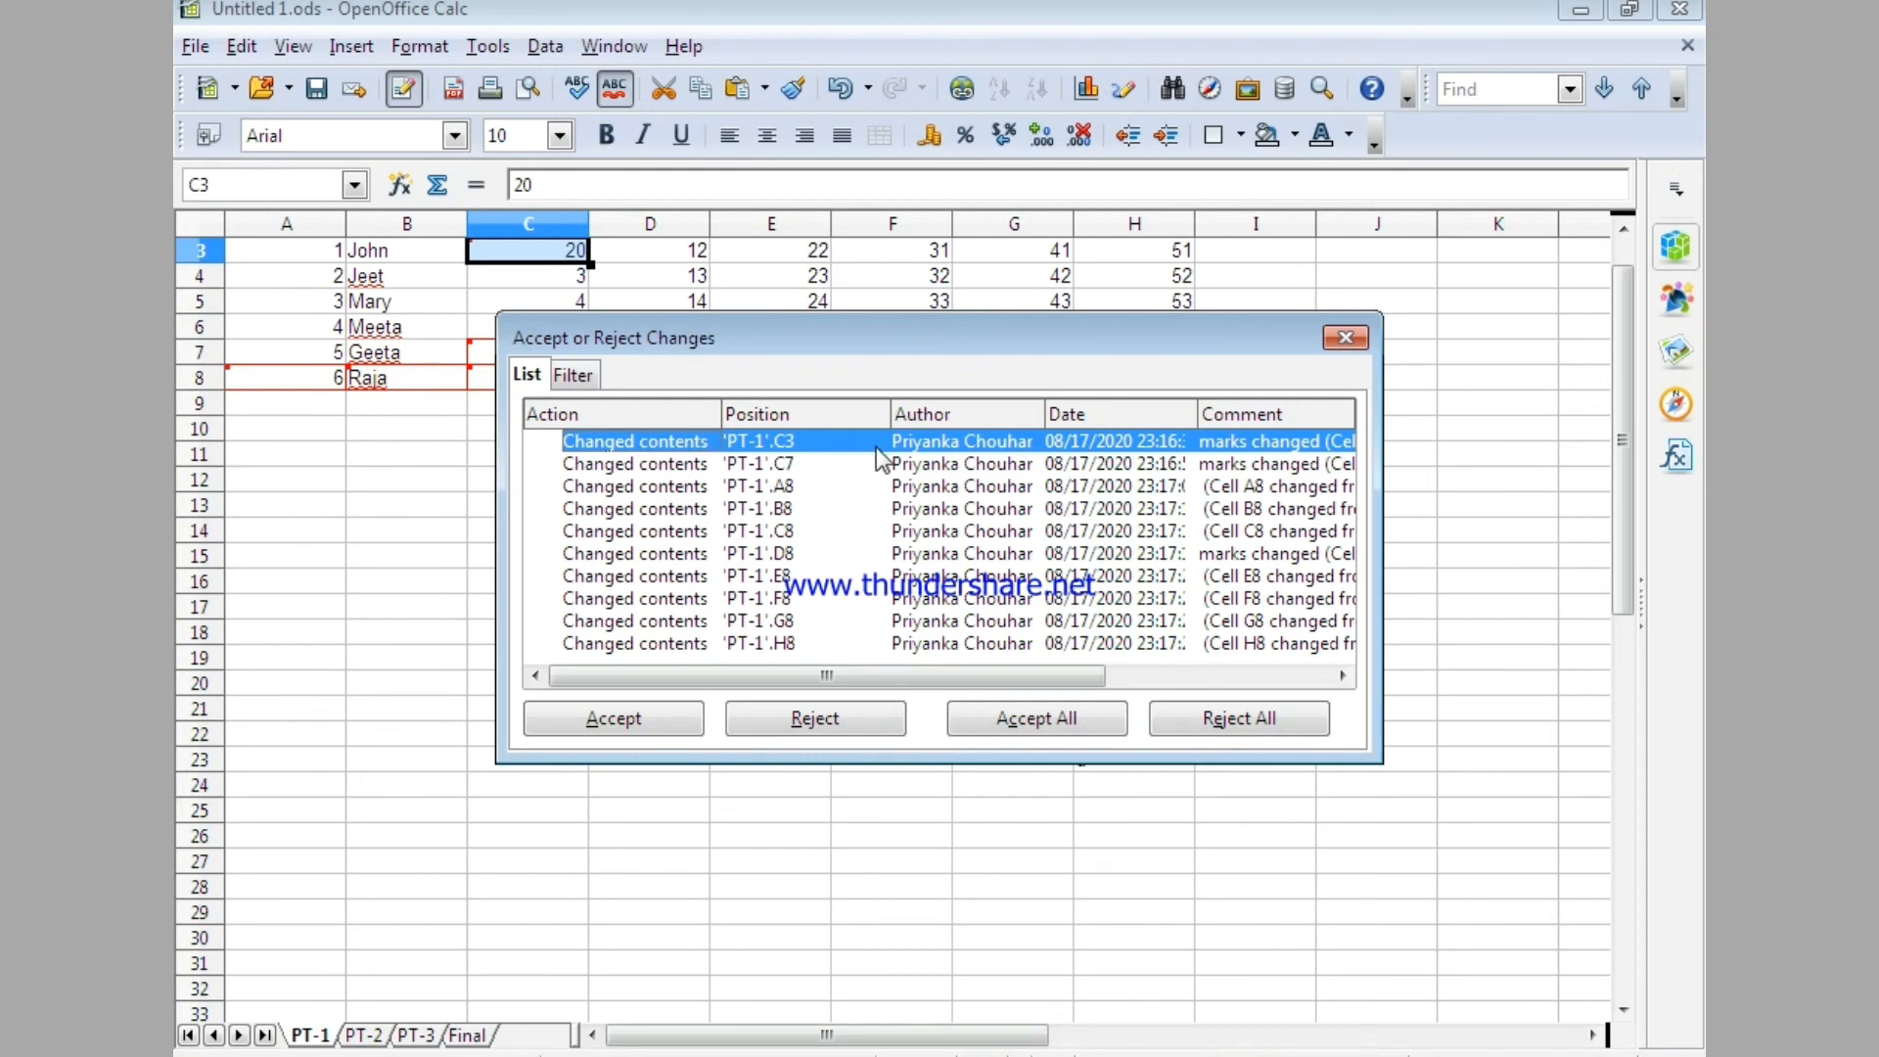
drag(944, 678, 1217, 679)
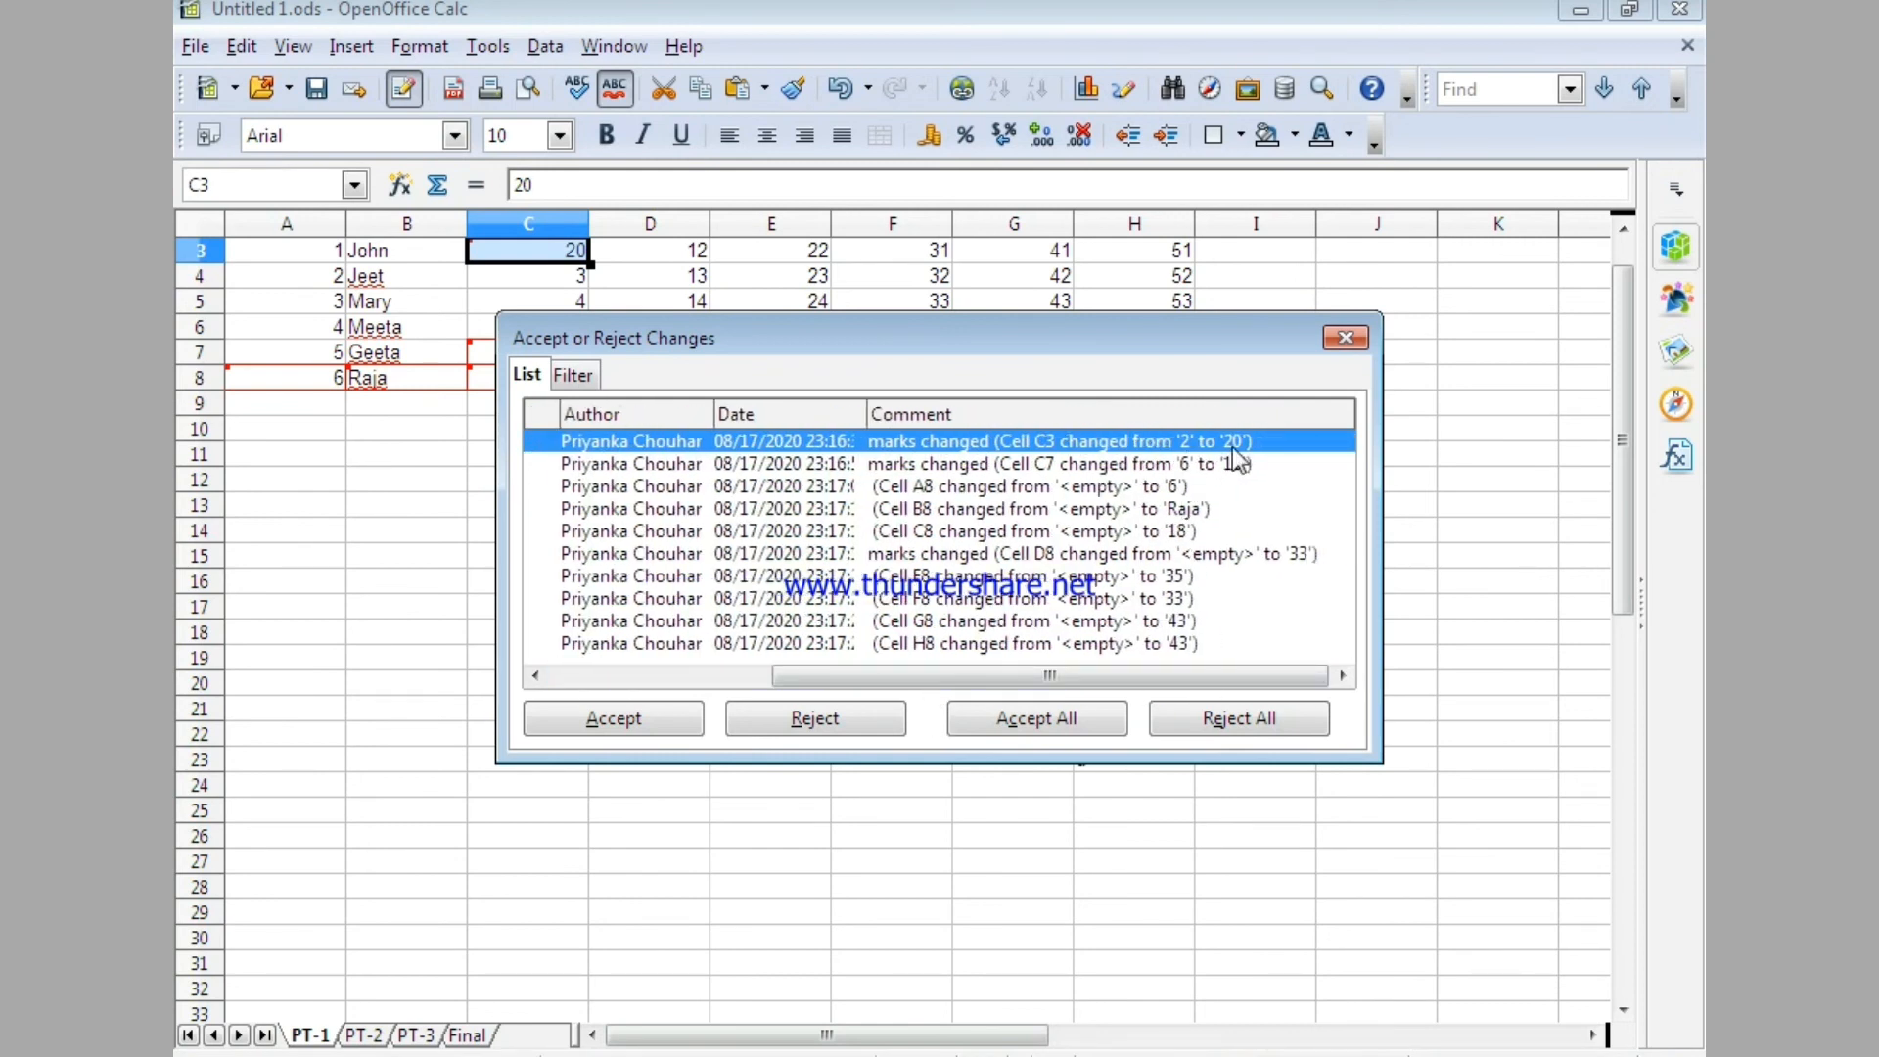
click(597, 733)
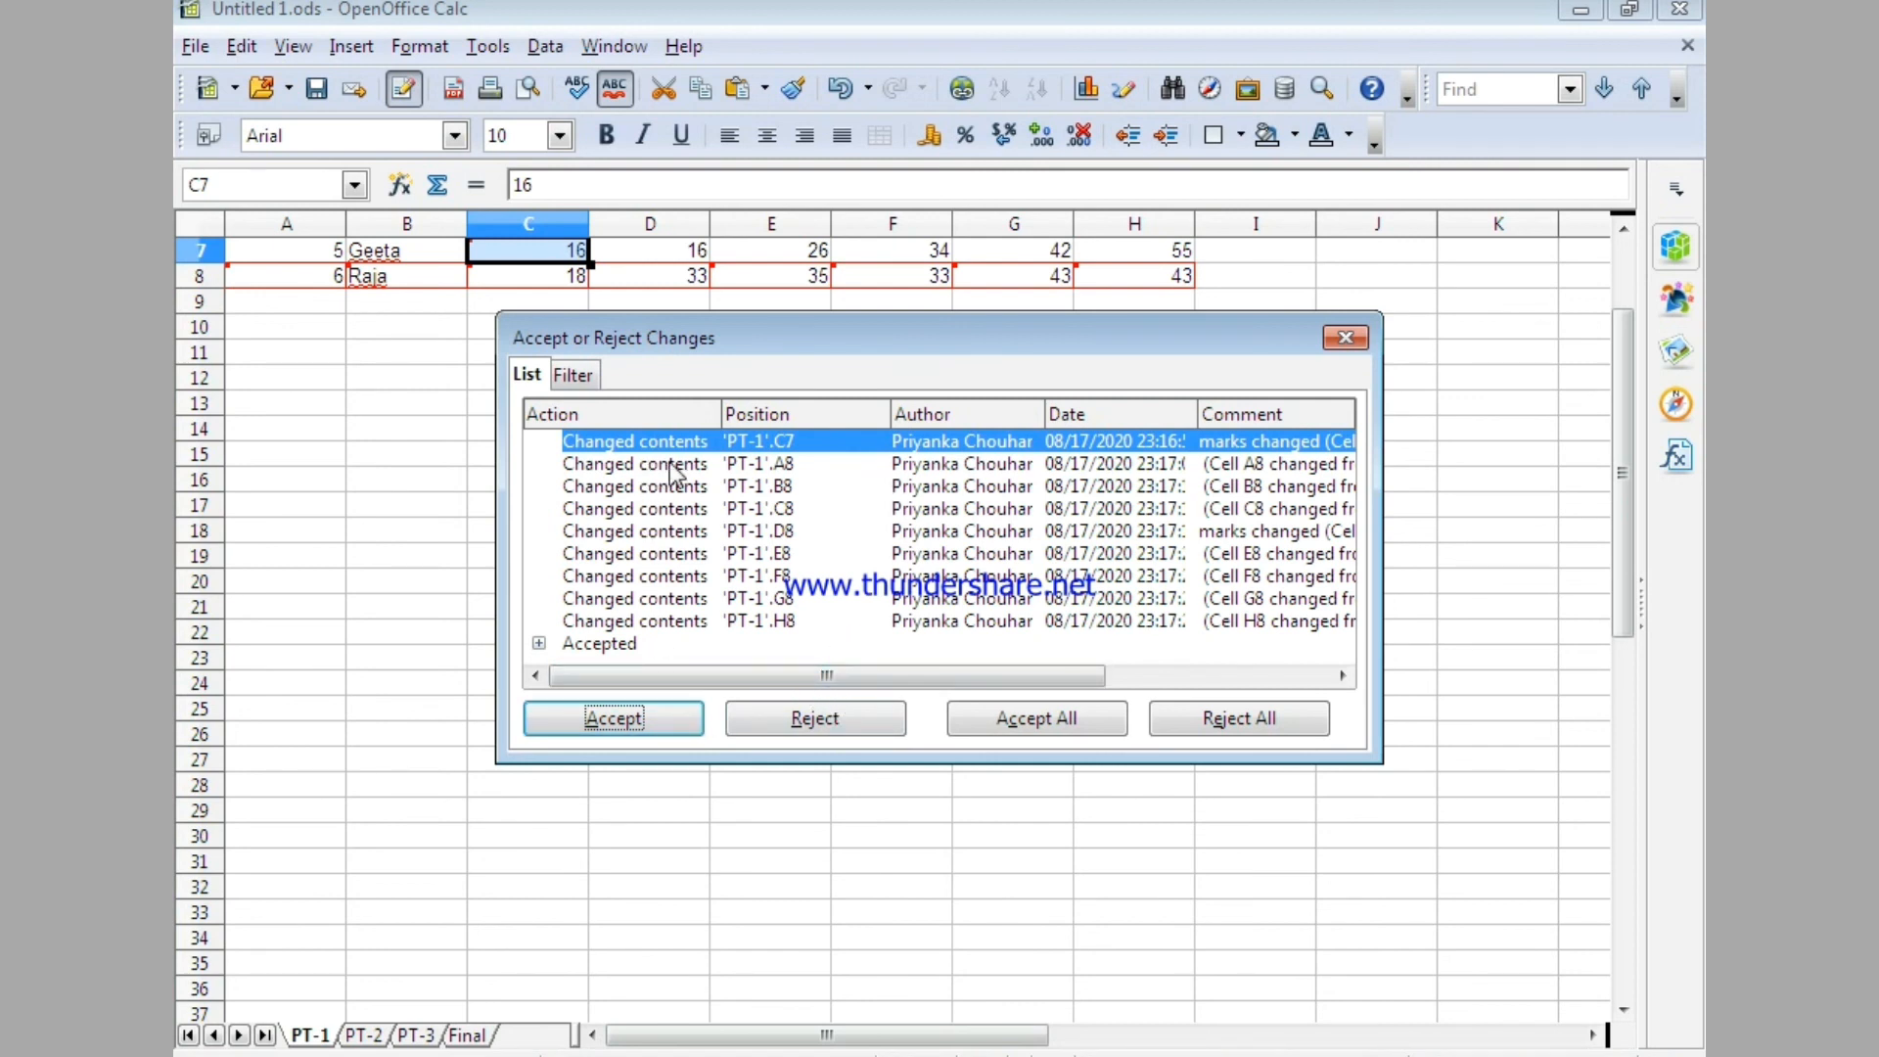
Reject the recorded change to cell C7 and look over the remaining row 8 changes and their comments.
drag(847, 673, 1140, 673)
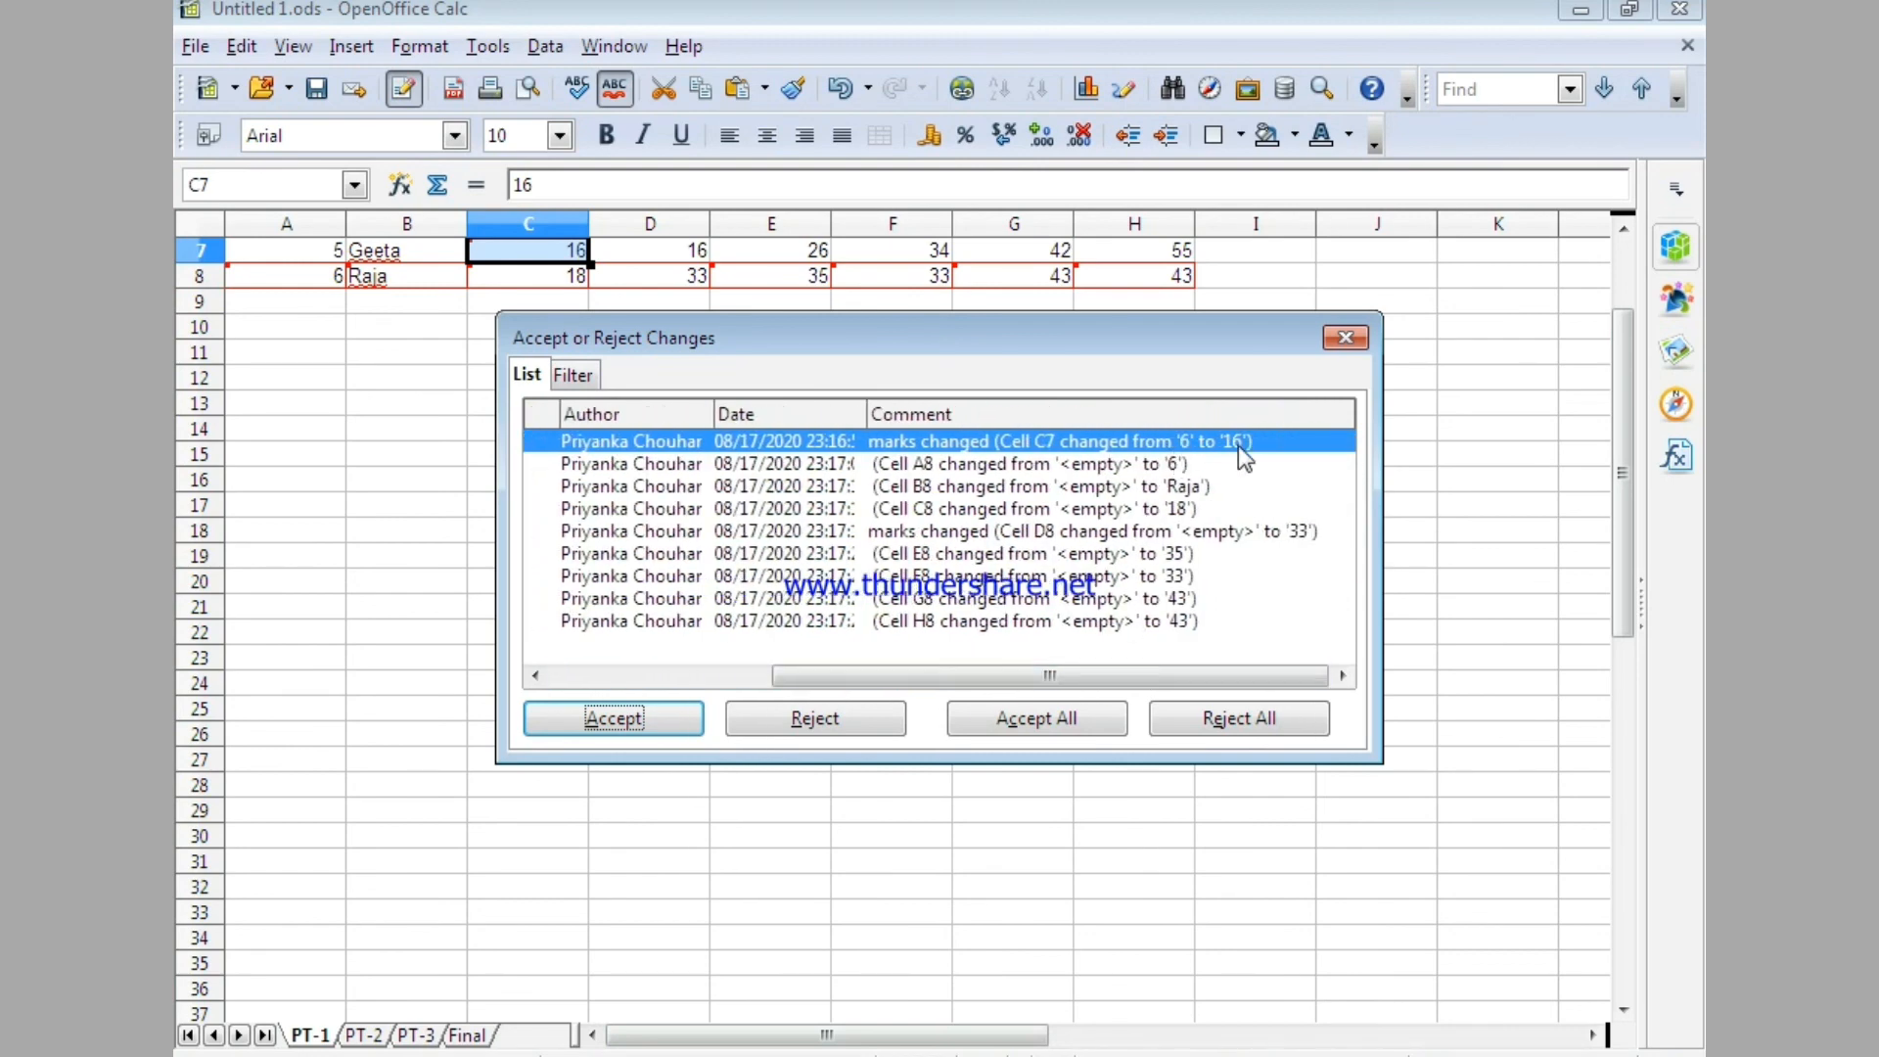
click(886, 725)
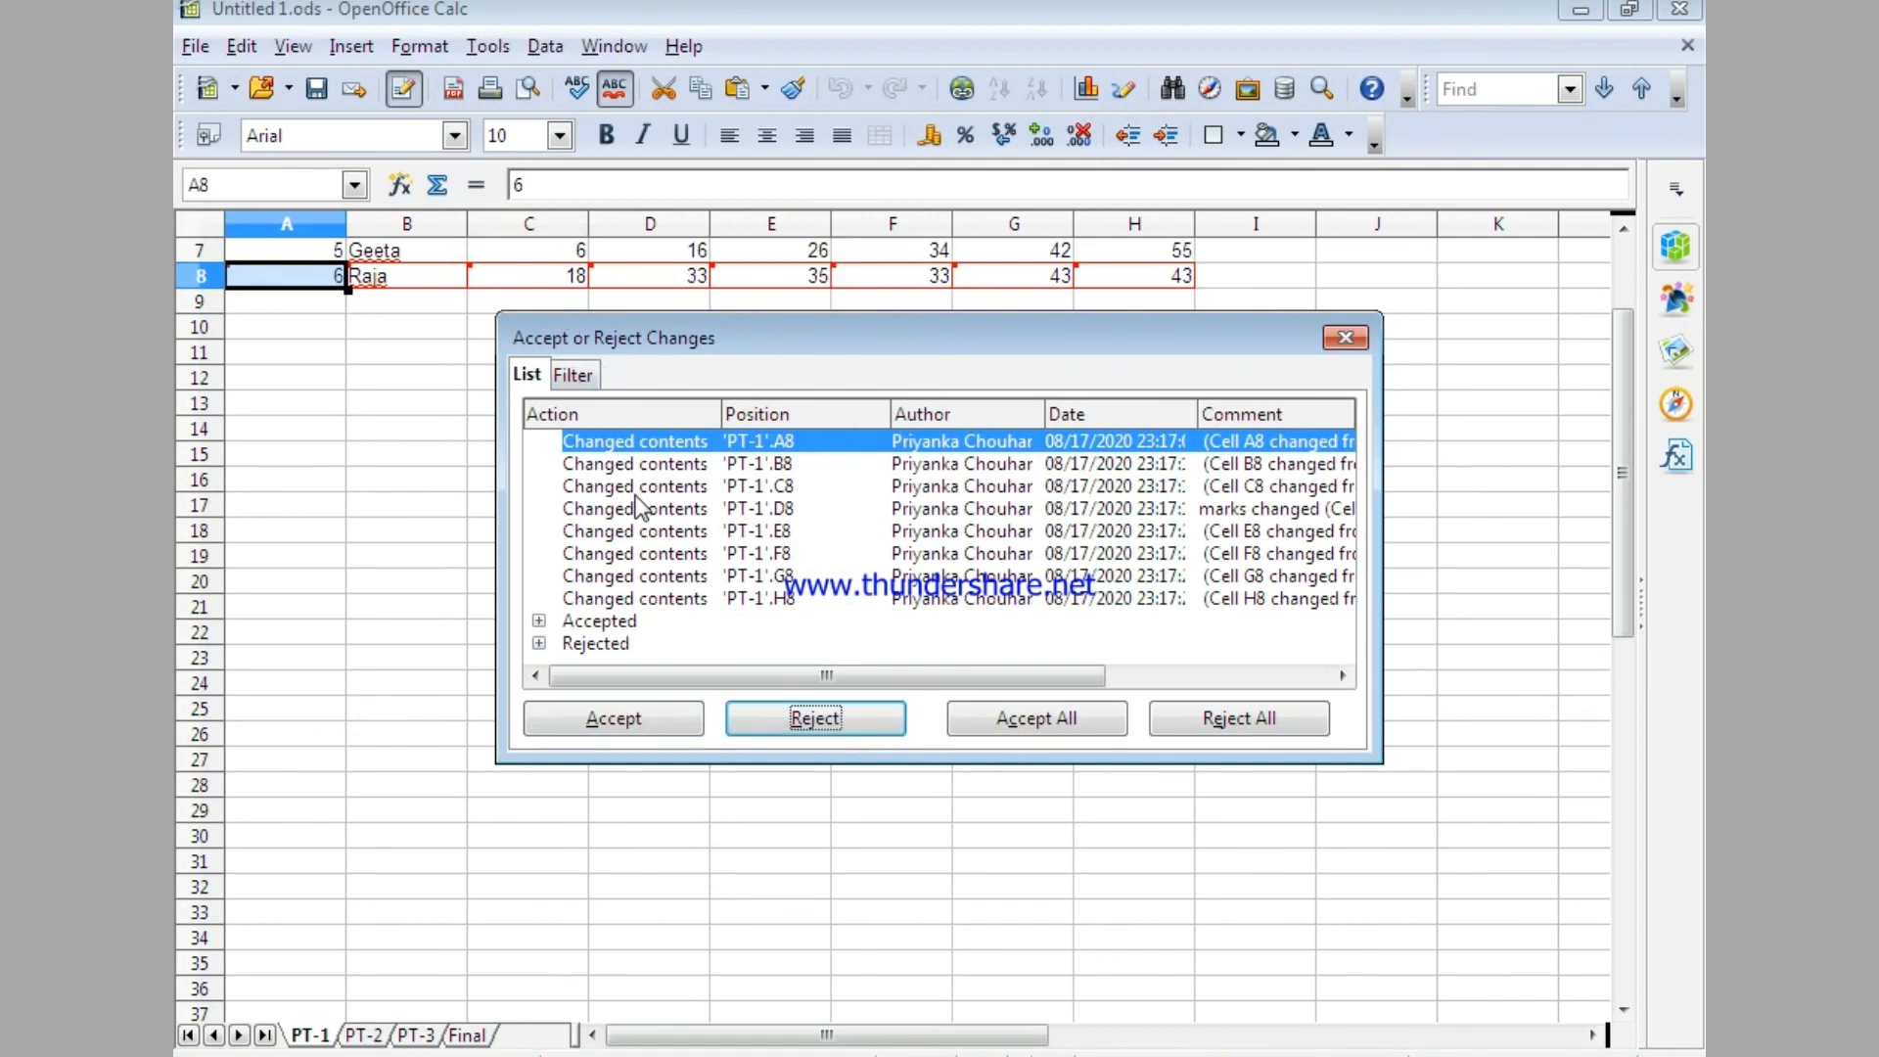
drag(720, 675, 660, 677)
drag(996, 676, 1186, 703)
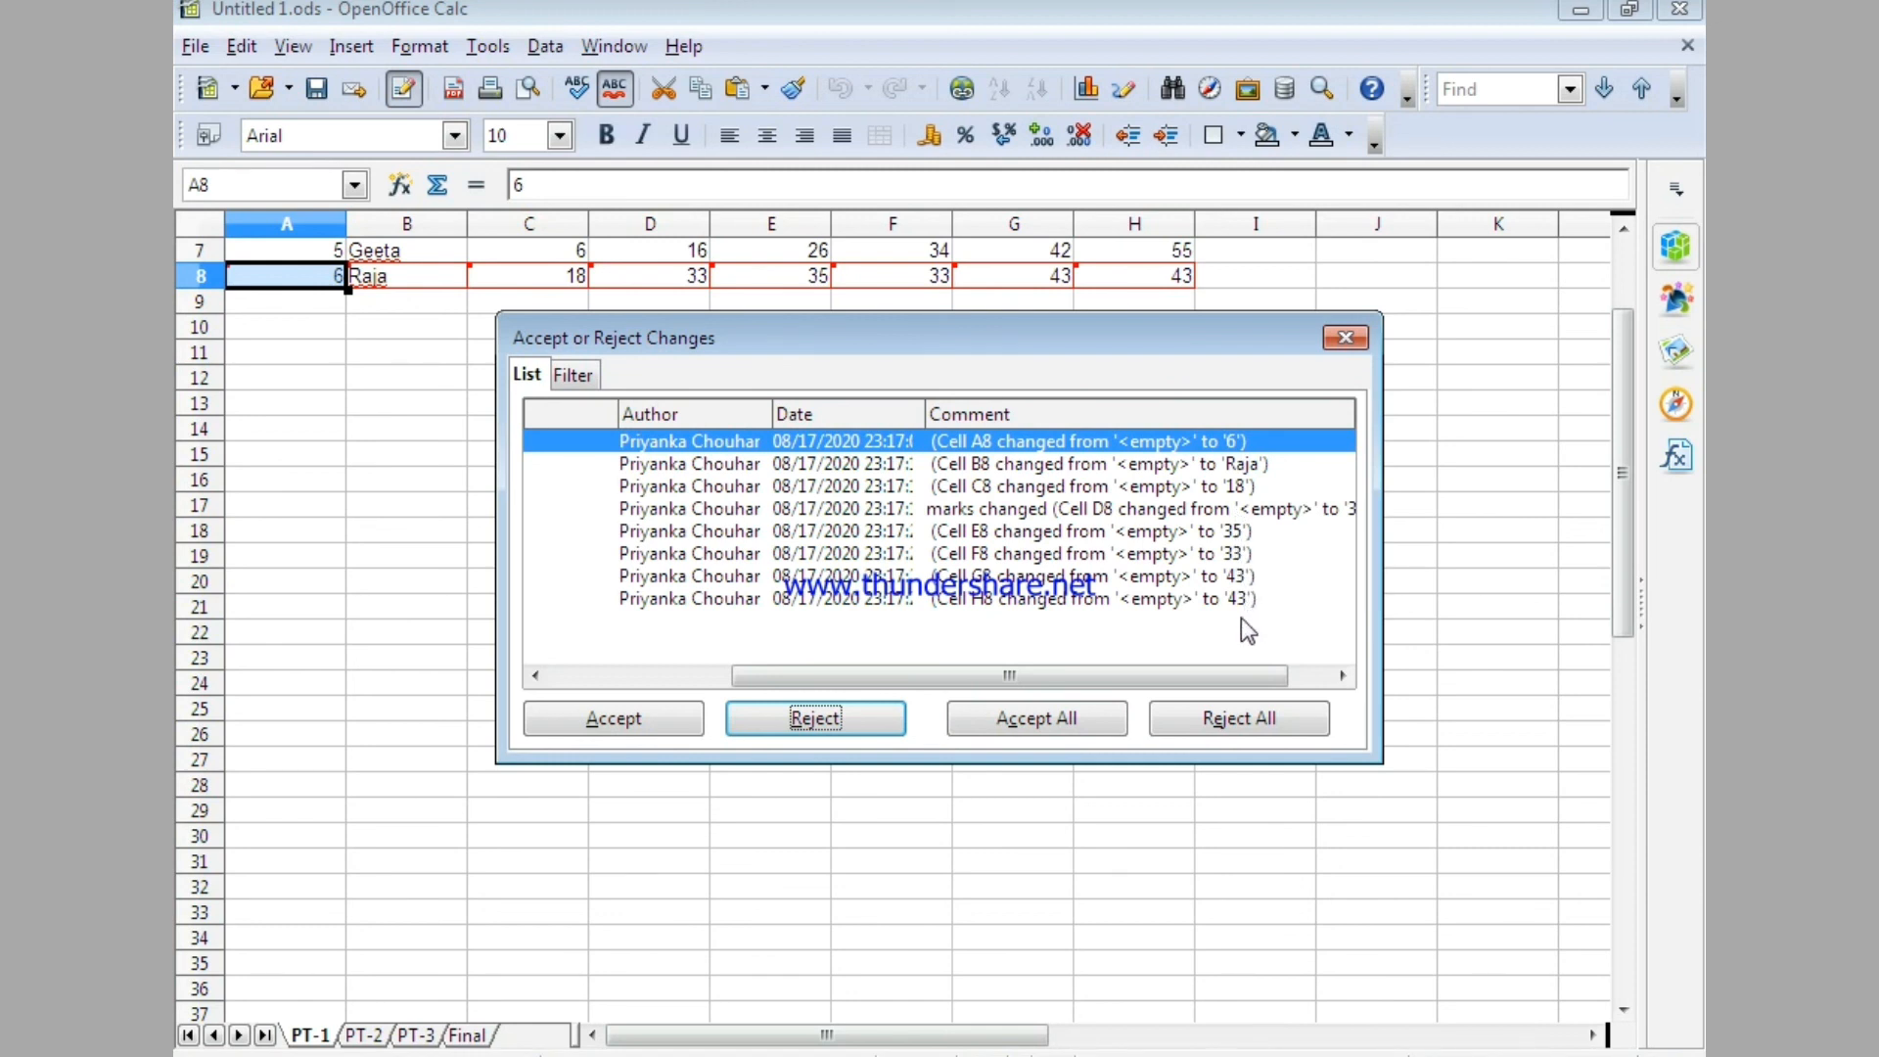
drag(1175, 676, 832, 675)
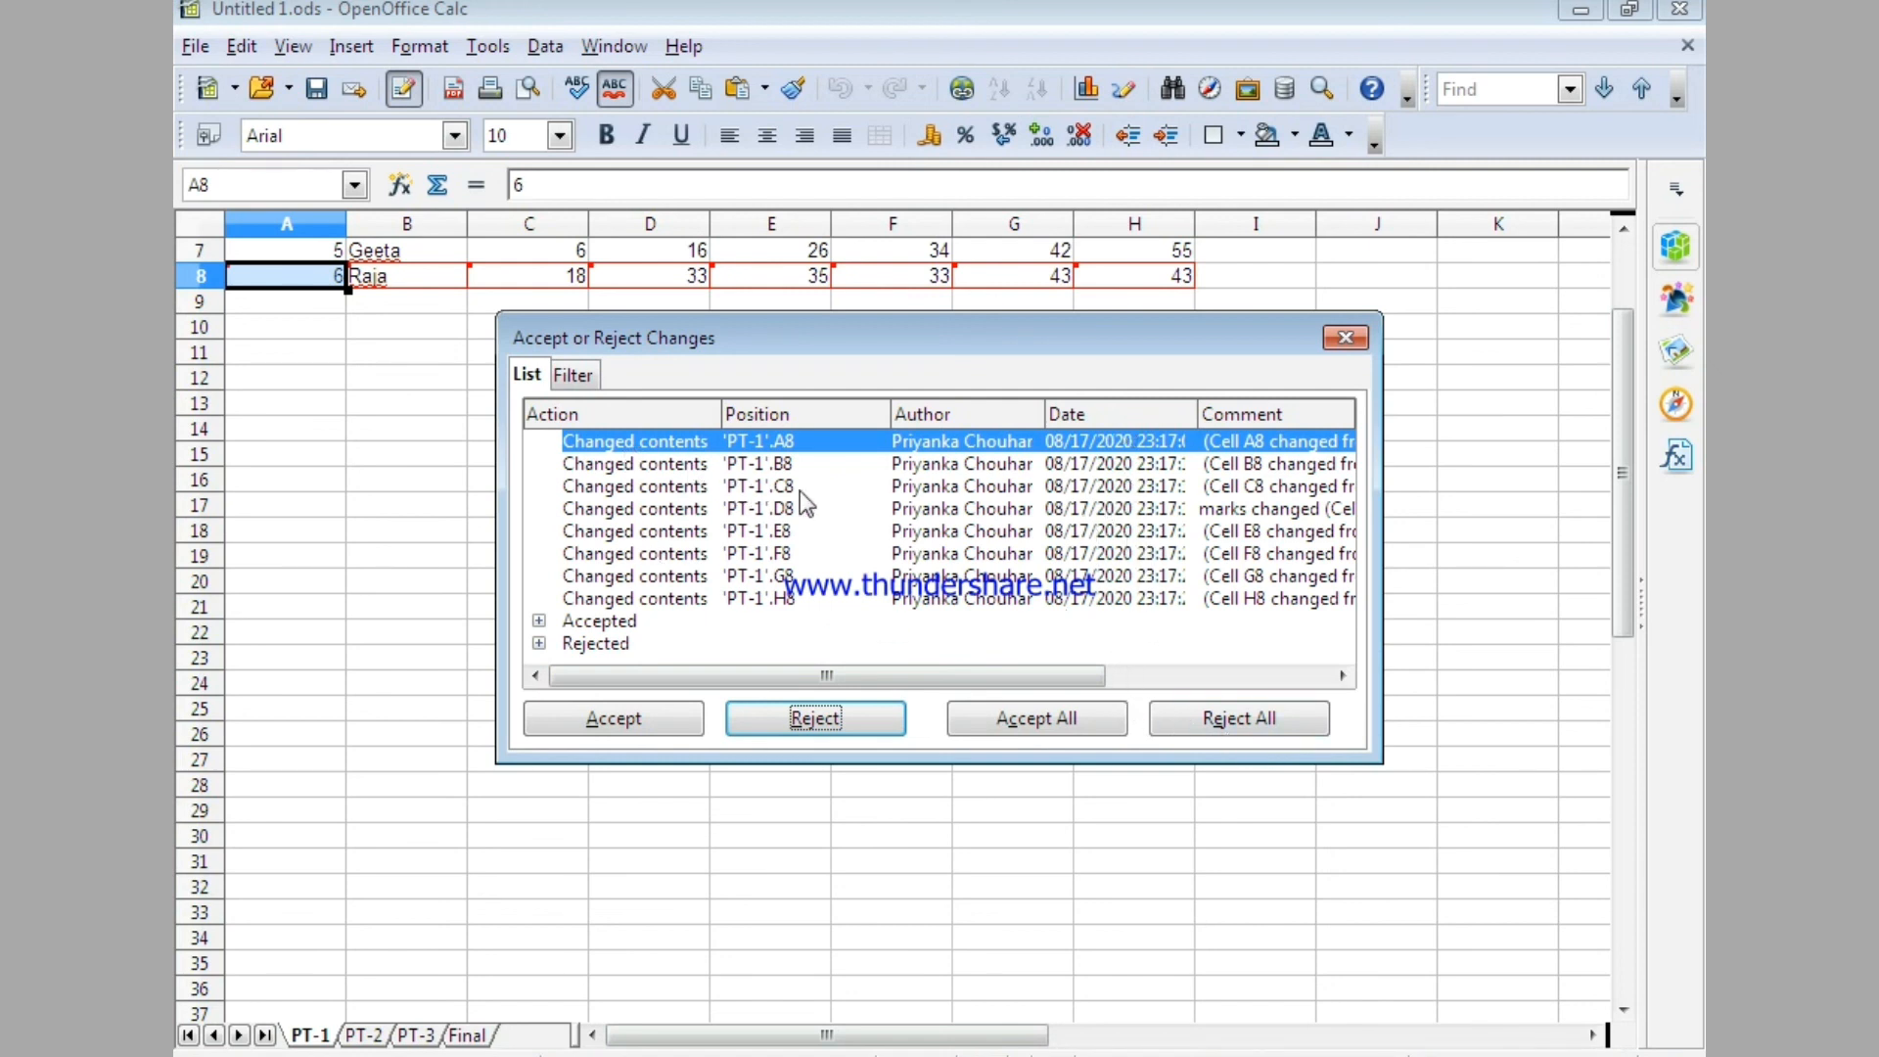
Accept all the remaining recorded changes in row 8 at once and close the Accept or Reject Changes window.
click(978, 729)
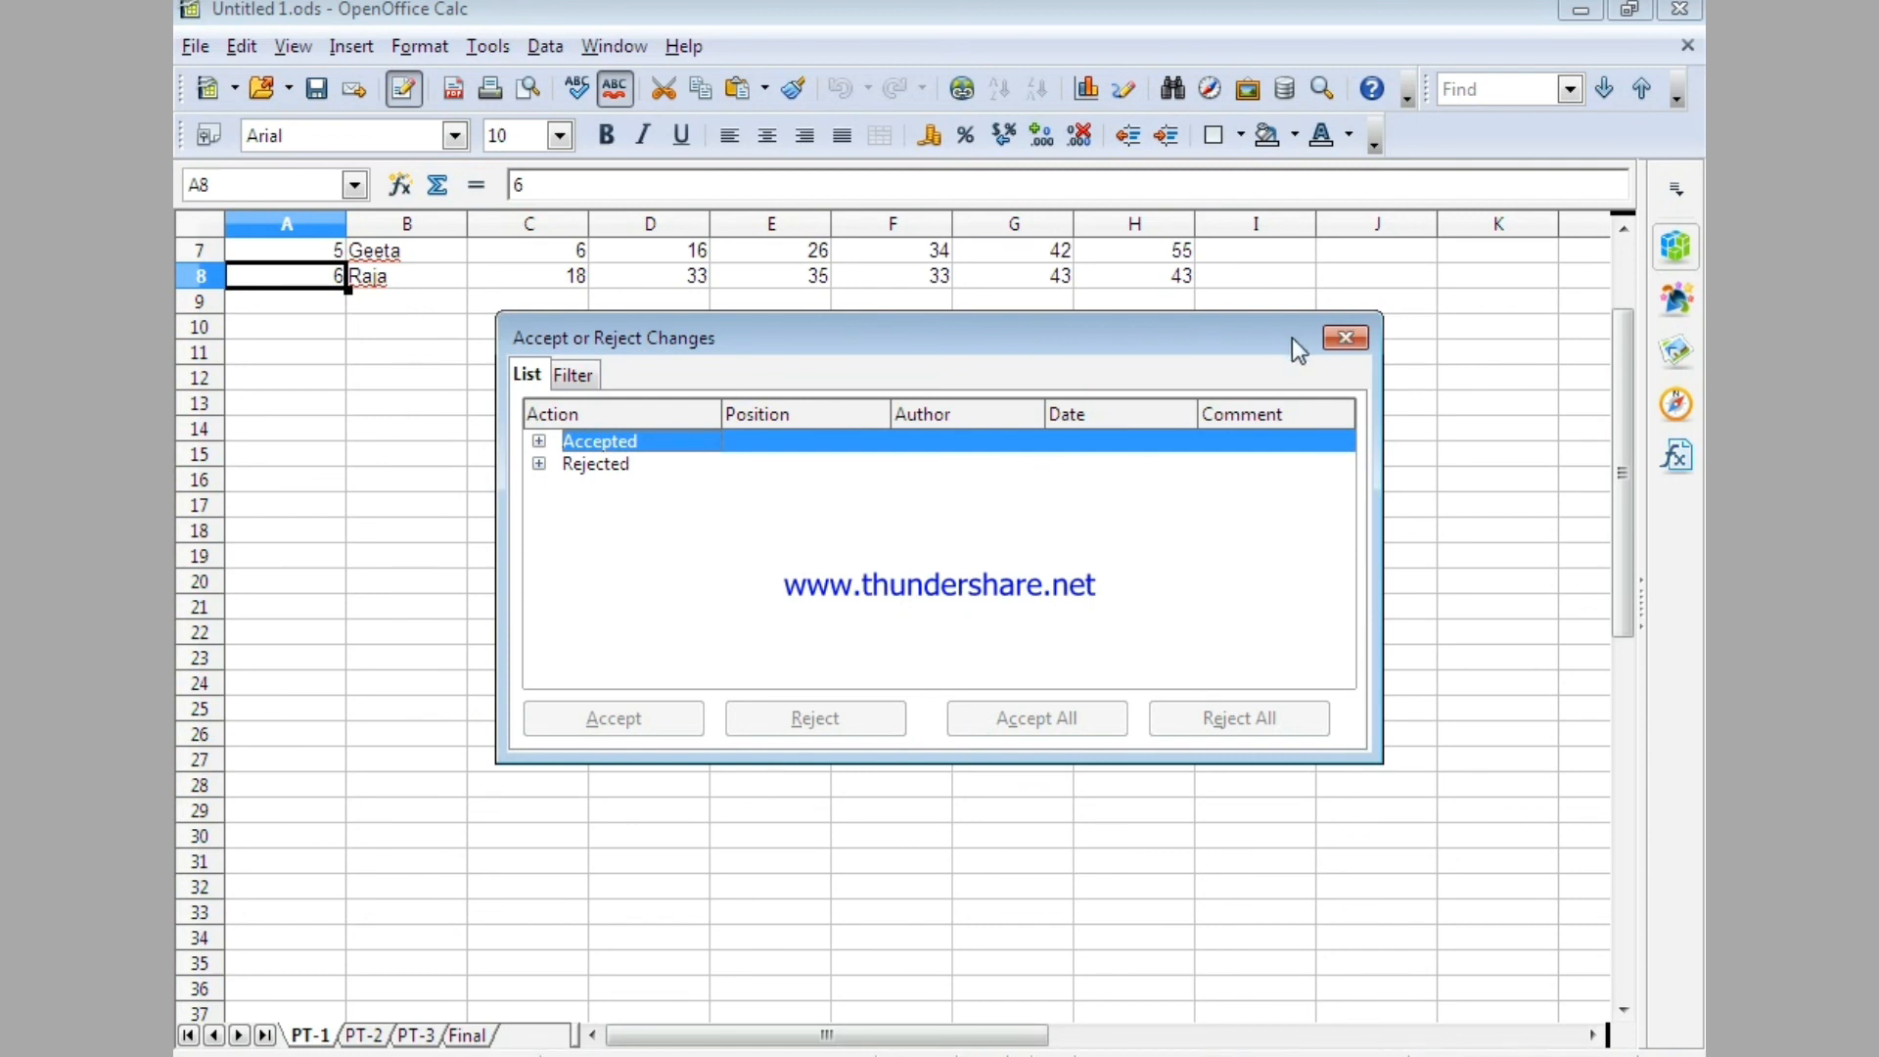
click(1347, 340)
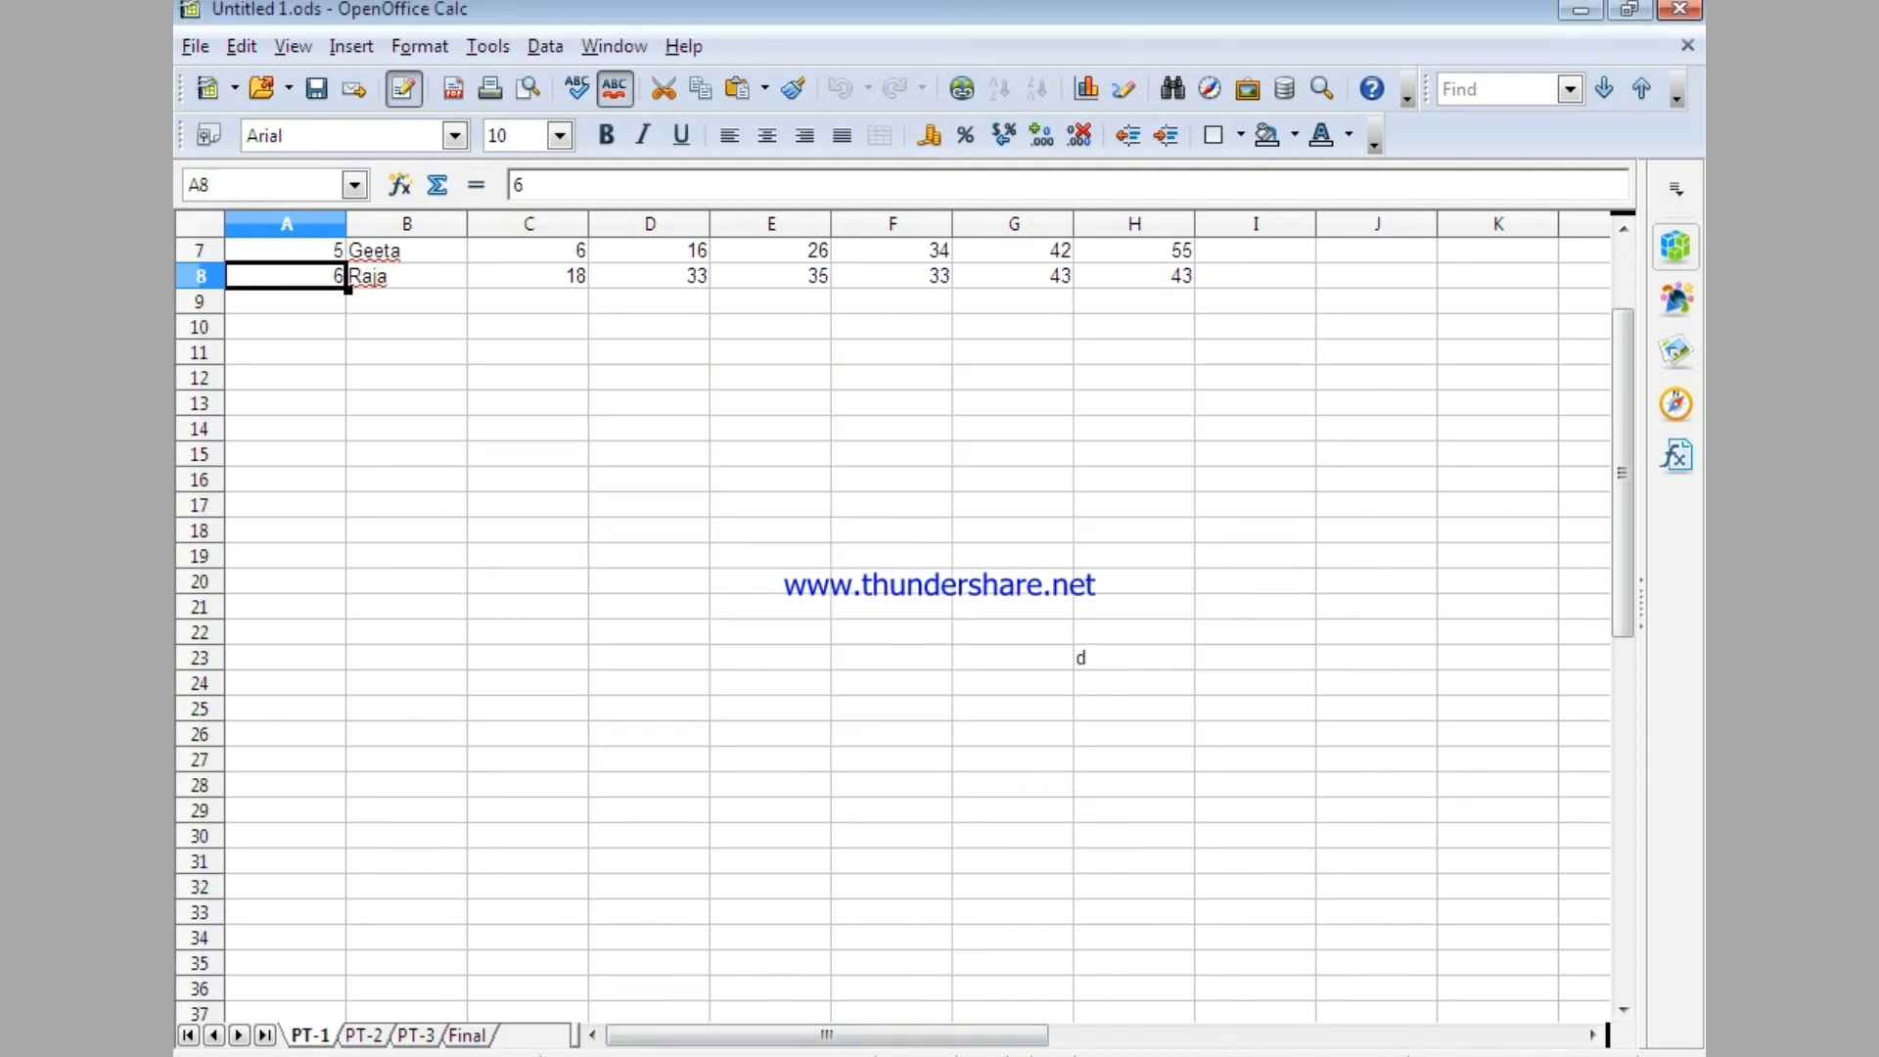
Check the English marks in cells C3 and C7 and the student entry in row 8 of the PT-1 sheet.
scroll(659, 797, up, 2)
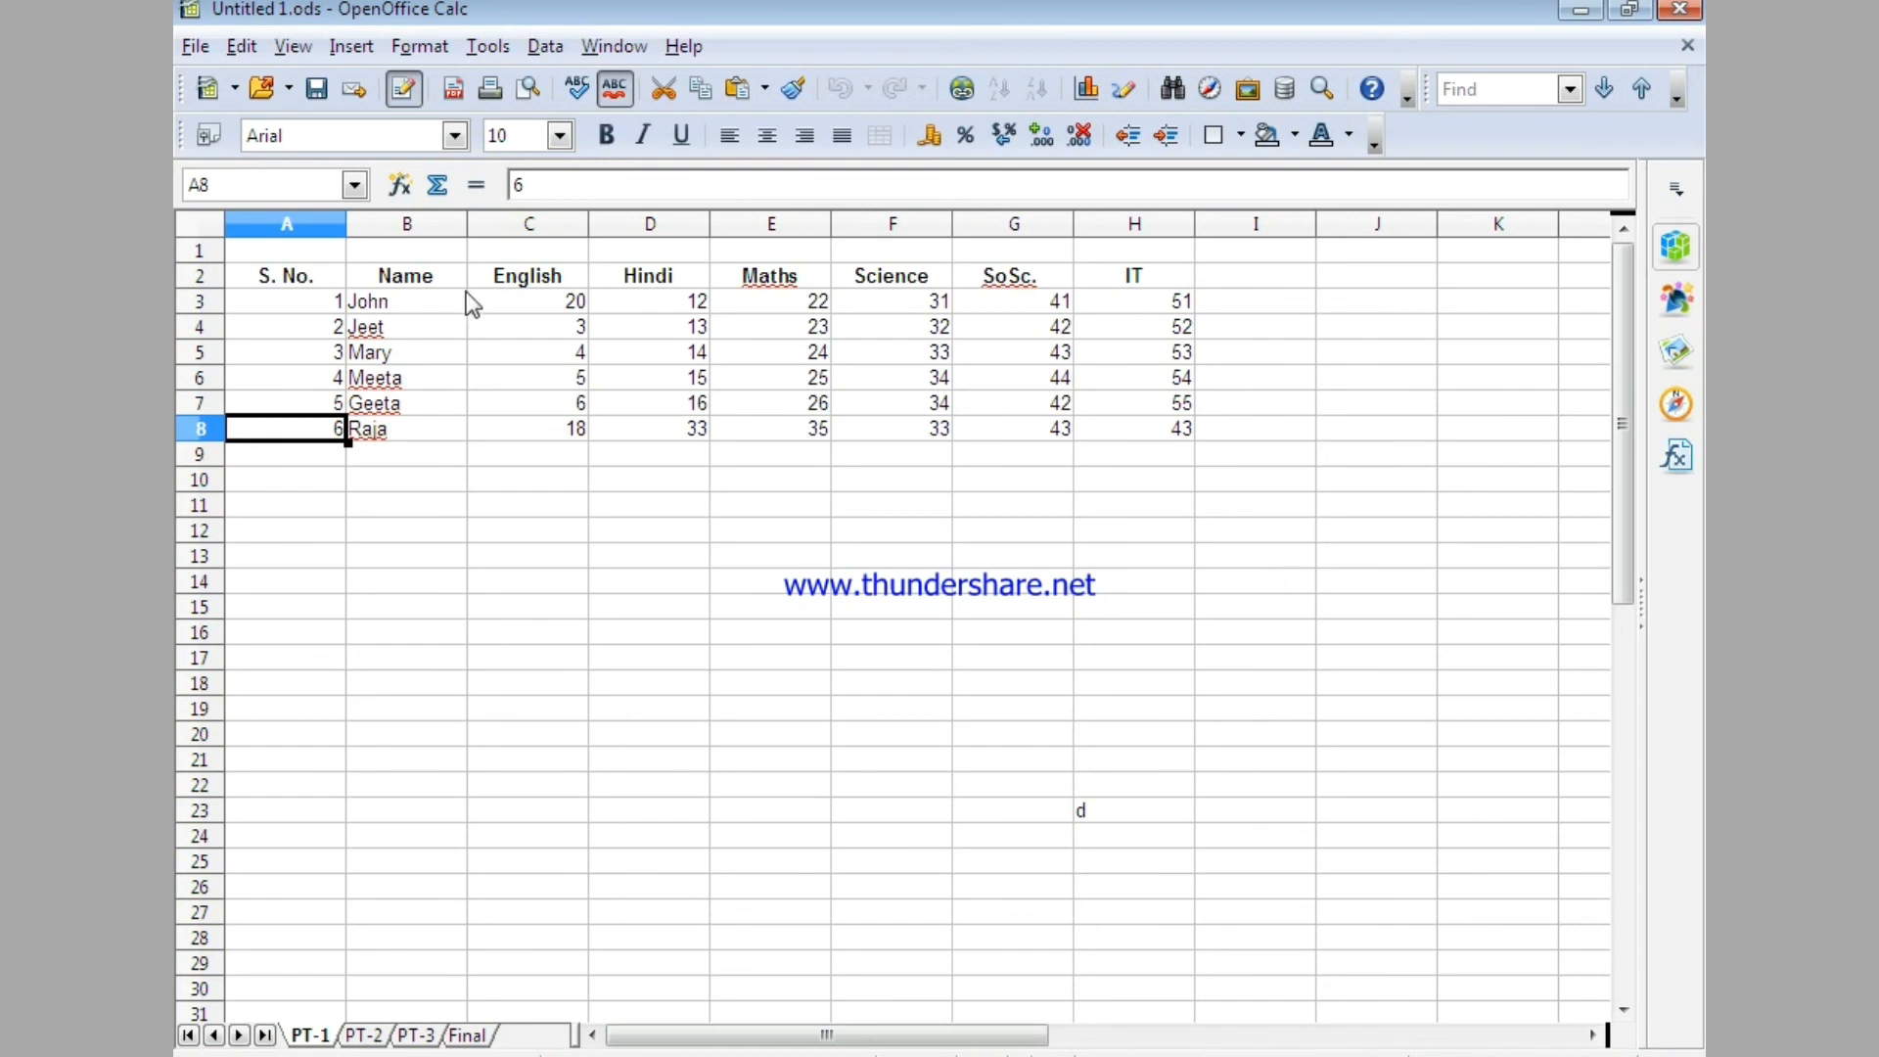
click(492, 301)
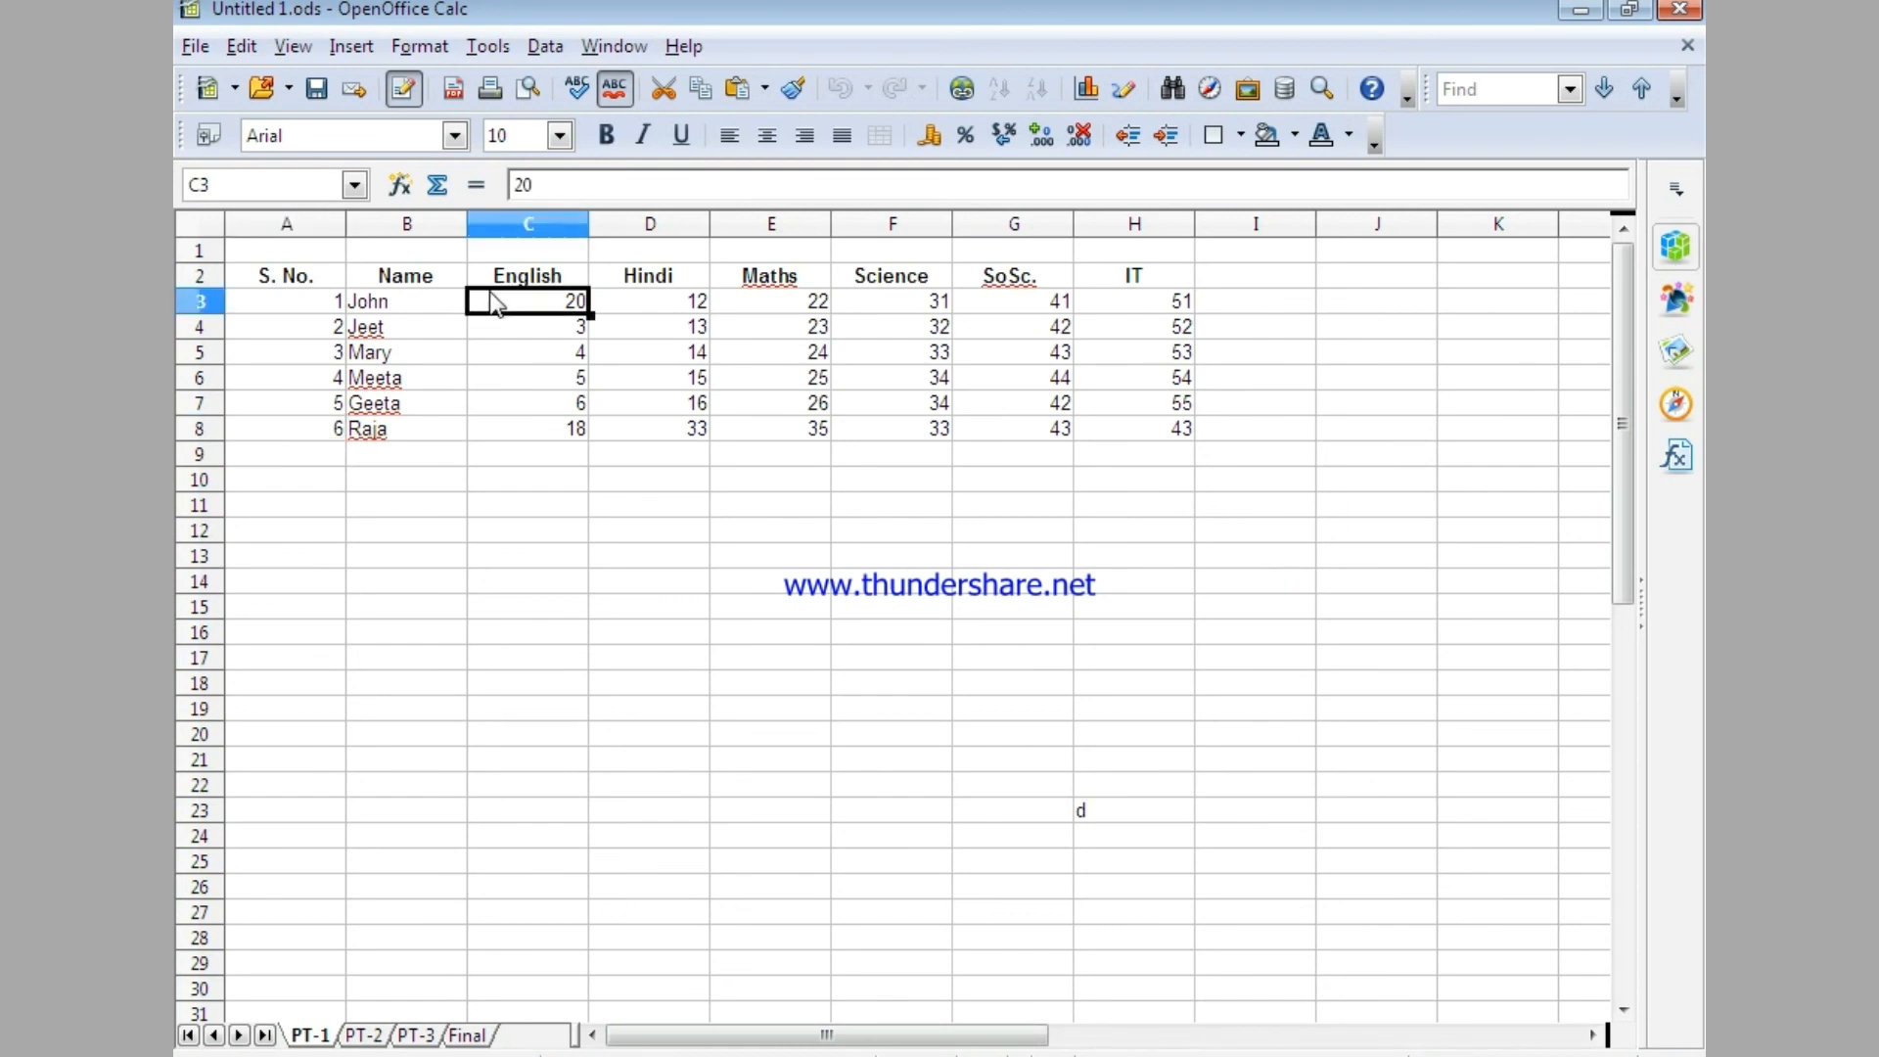
click(563, 349)
click(566, 299)
click(567, 405)
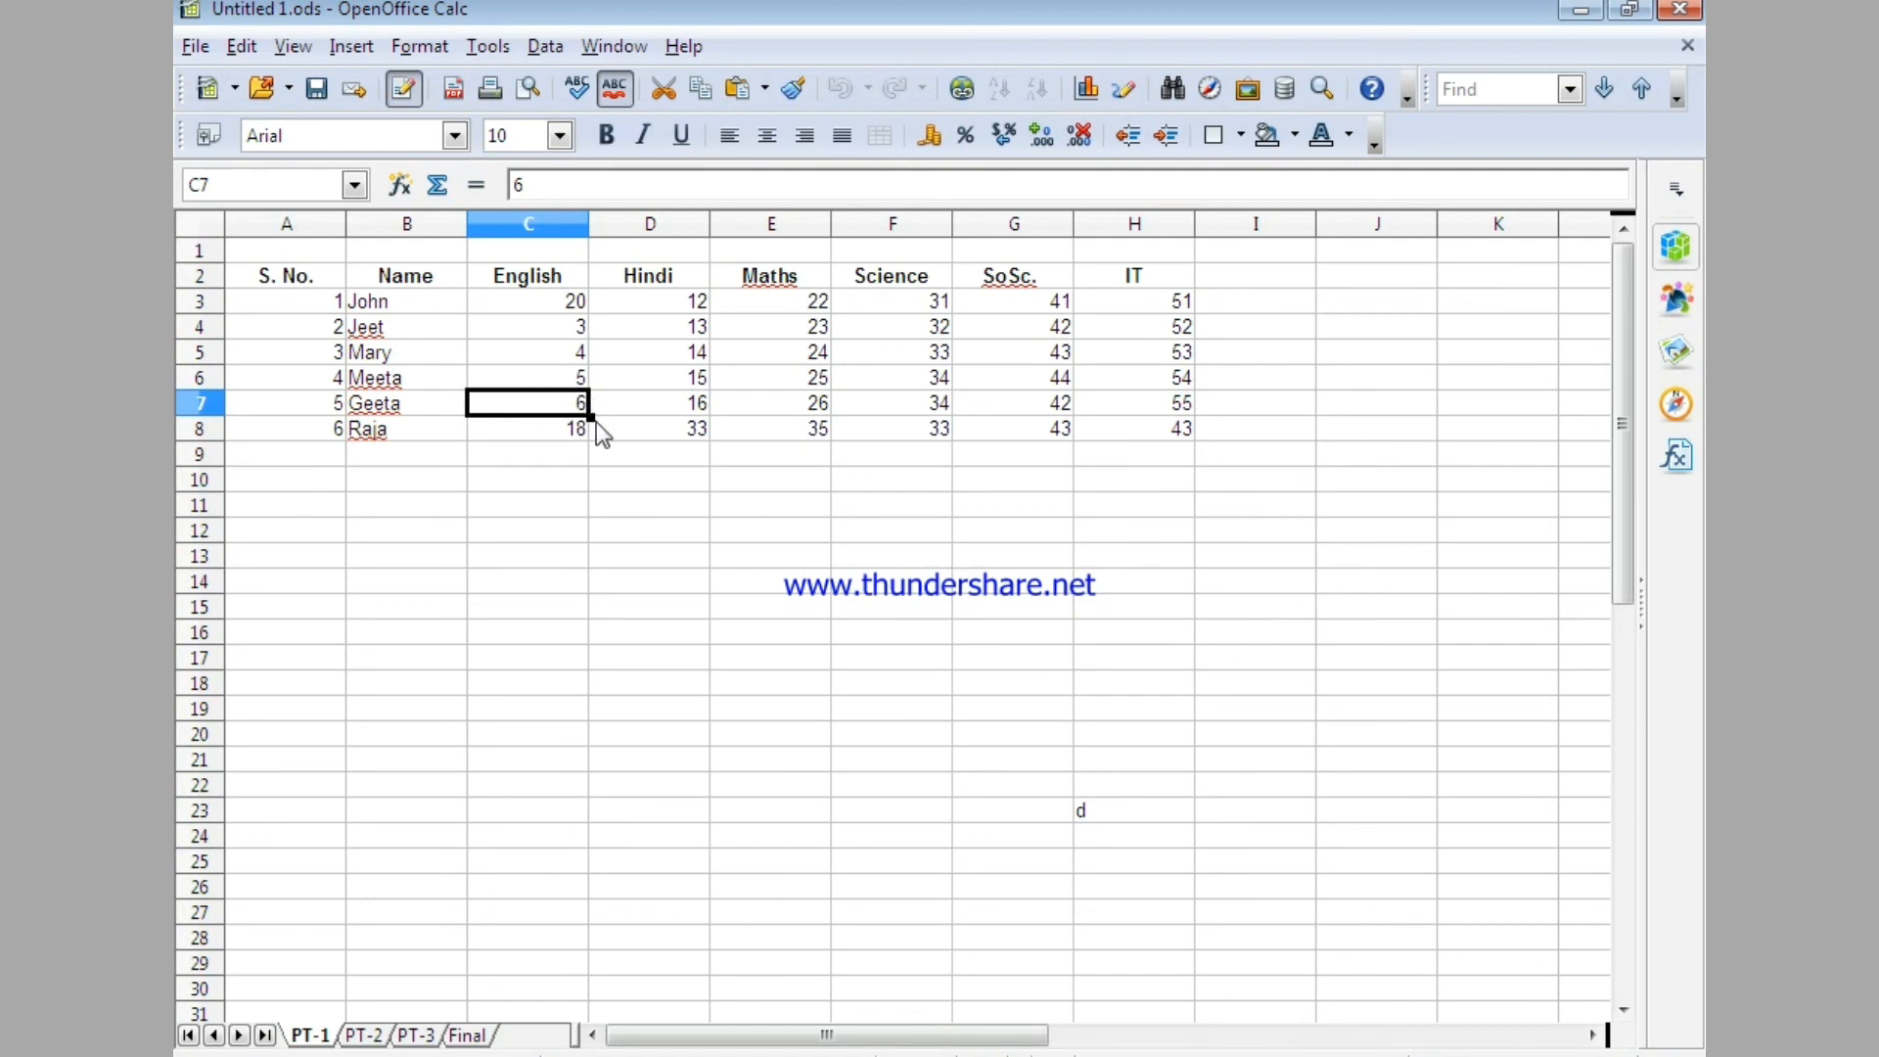
click(377, 434)
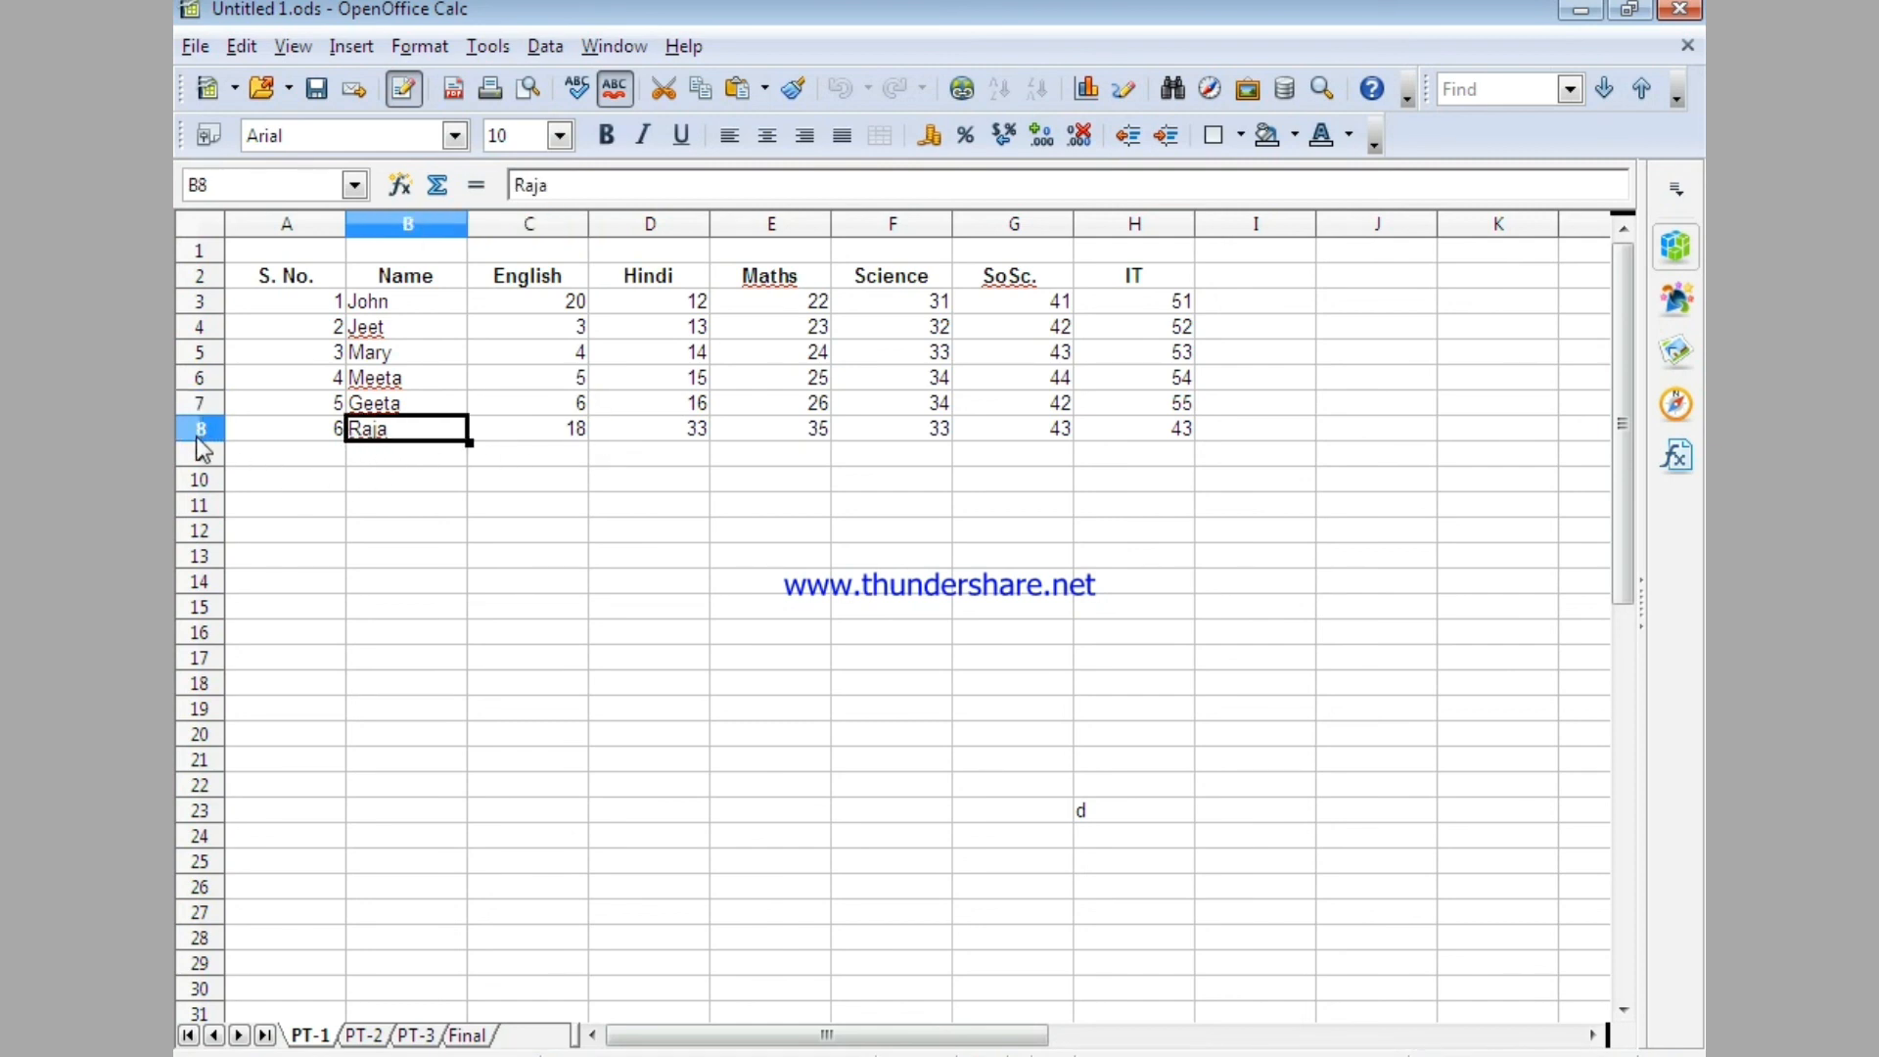